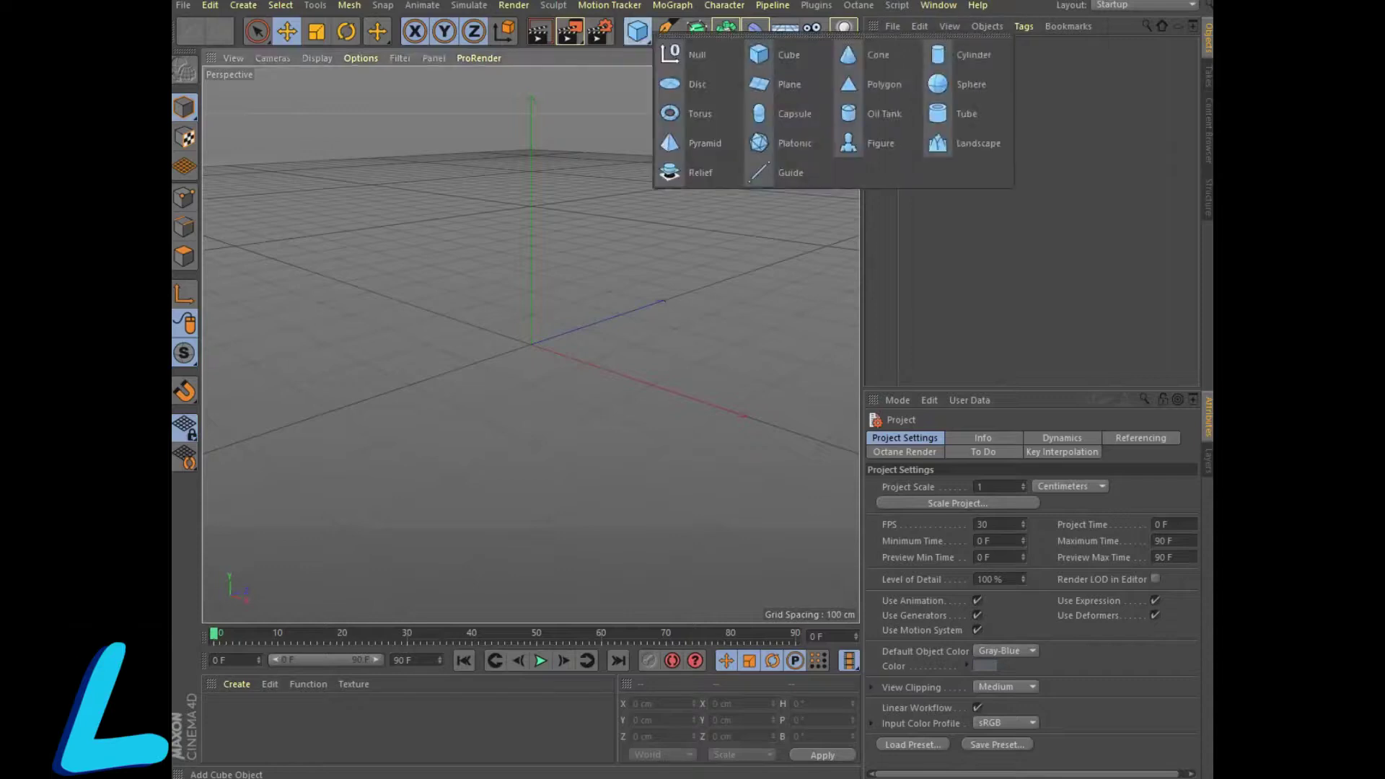
- Add a 185 cm radius cylinder in Gouraud Shading (Lines) and make it an editable polygon object
drag(638, 31, 941, 50)
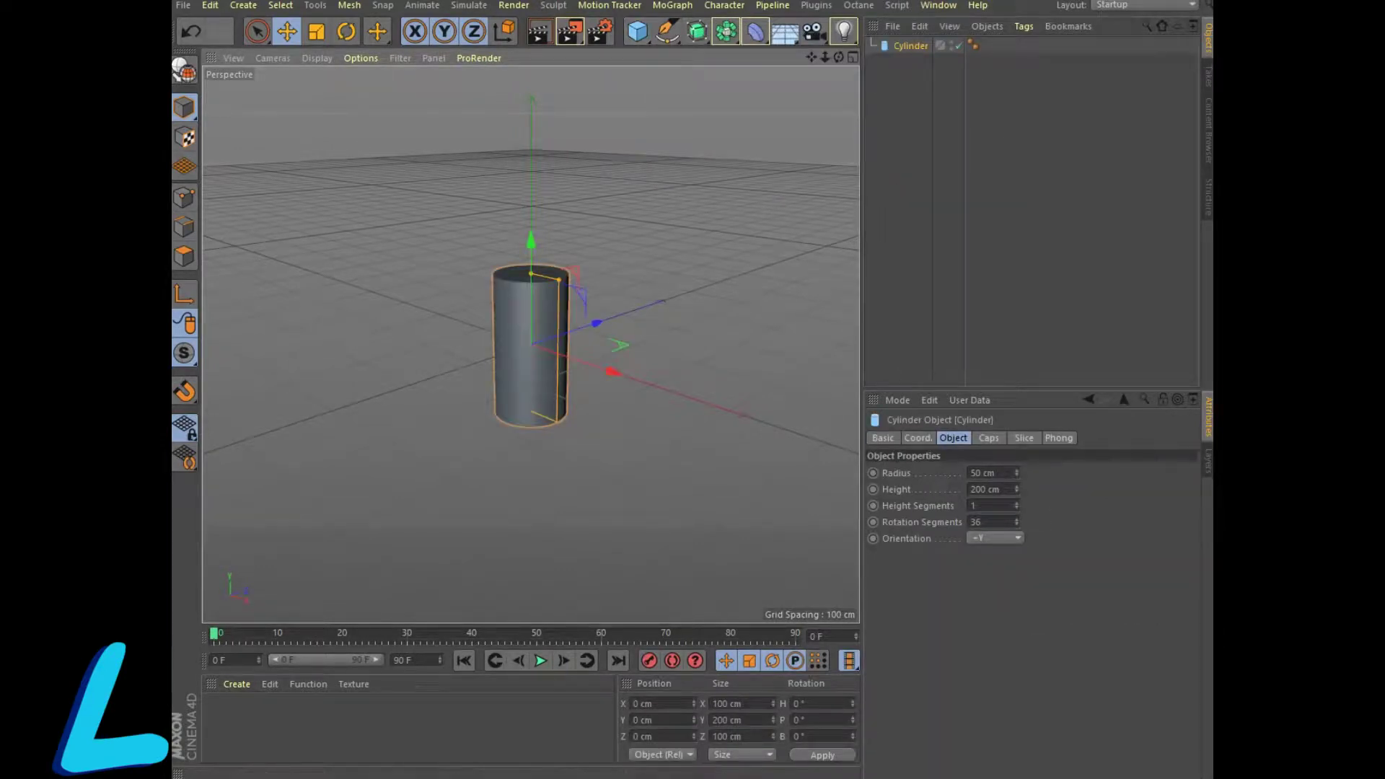
click(316, 58)
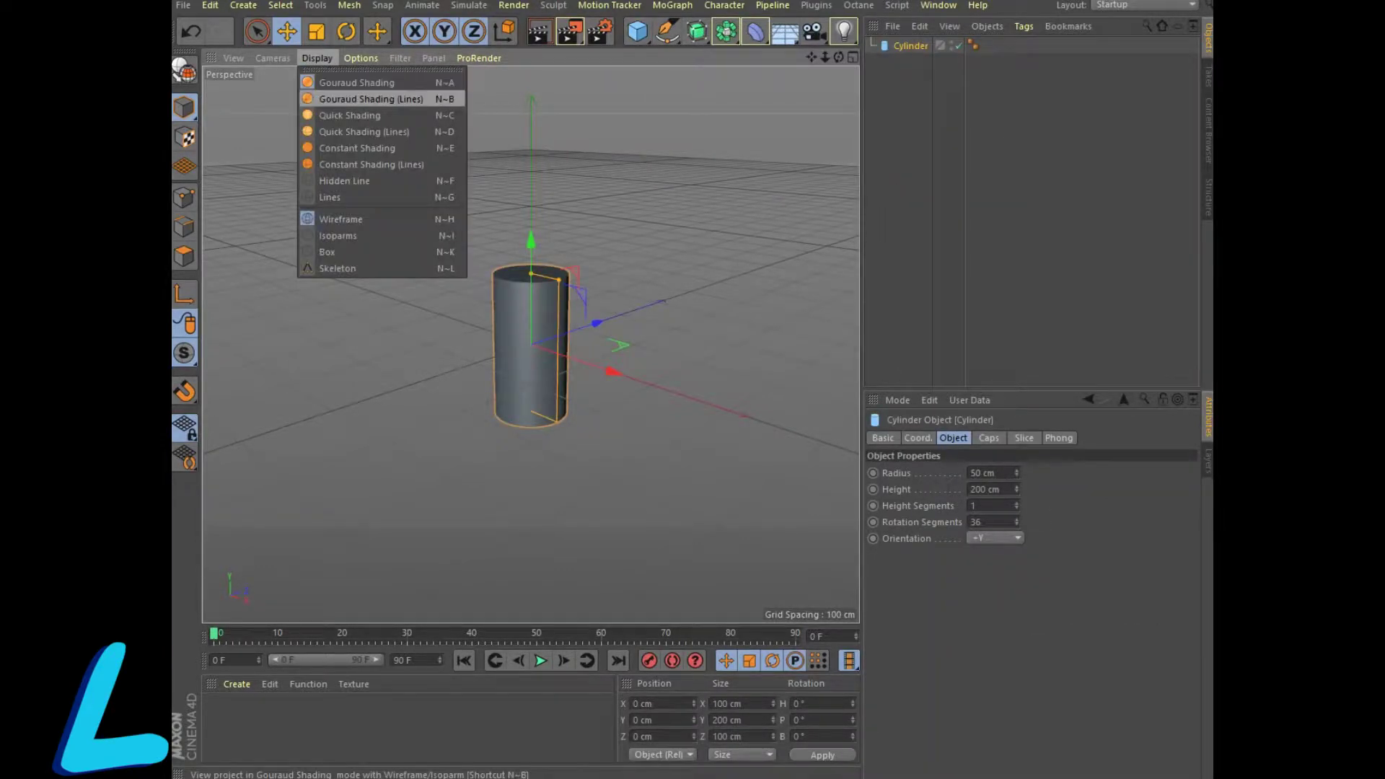
click(370, 99)
drag(1016, 472, 1016, 433)
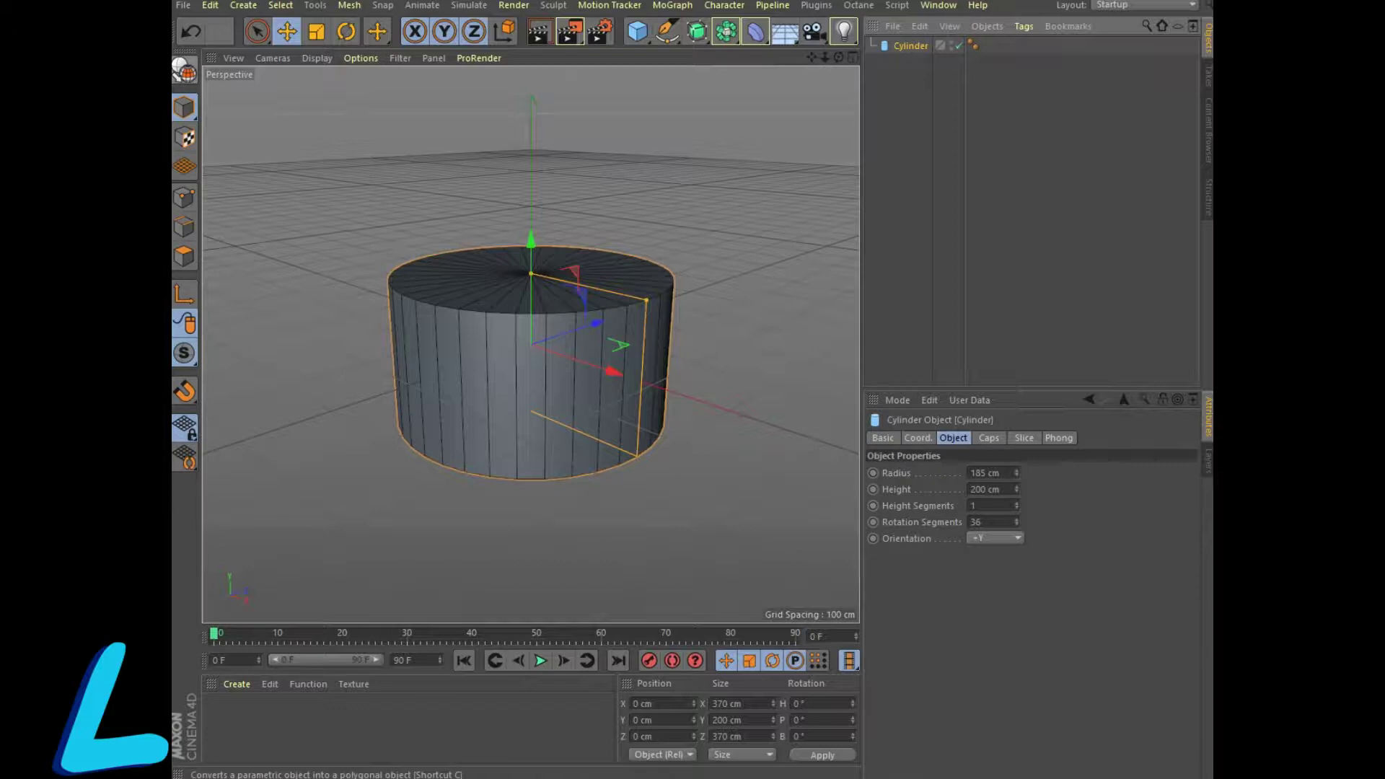
click(184, 70)
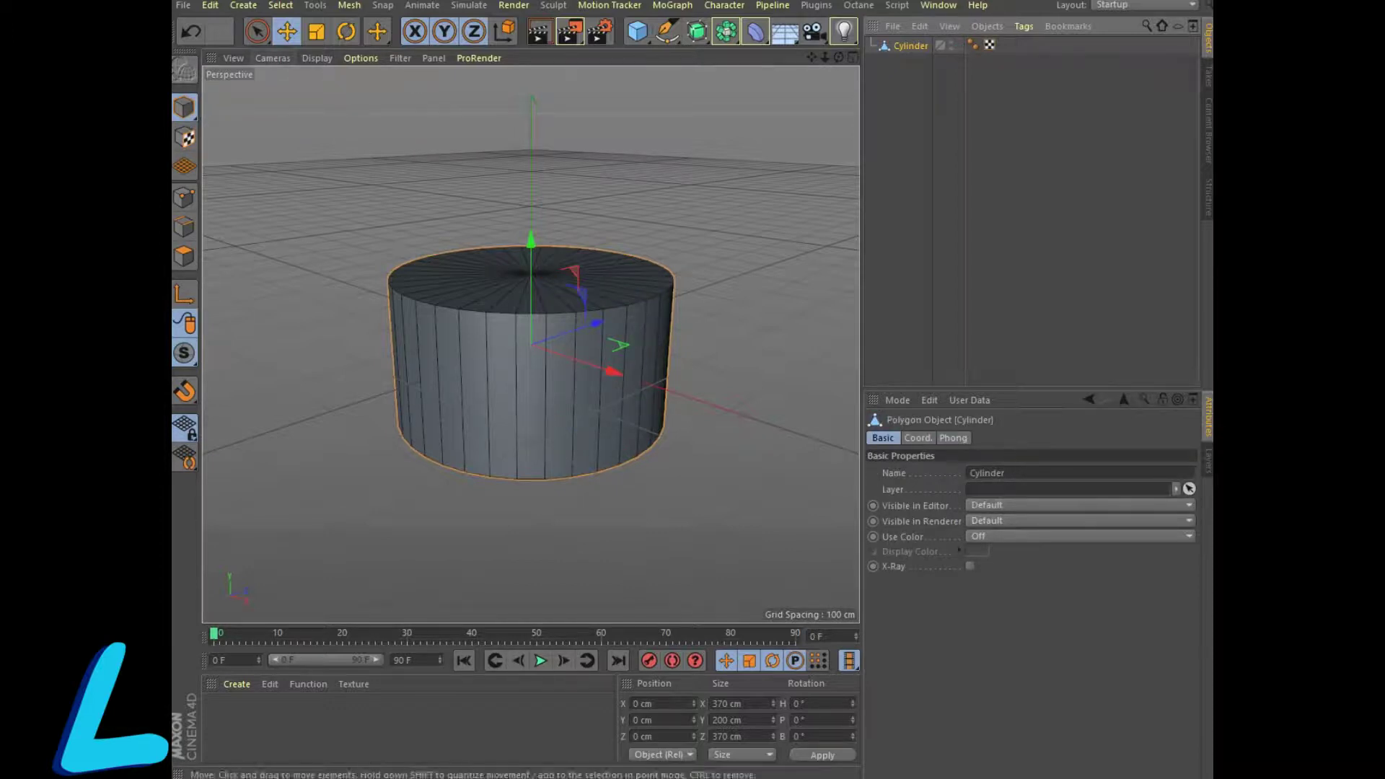
click(184, 227)
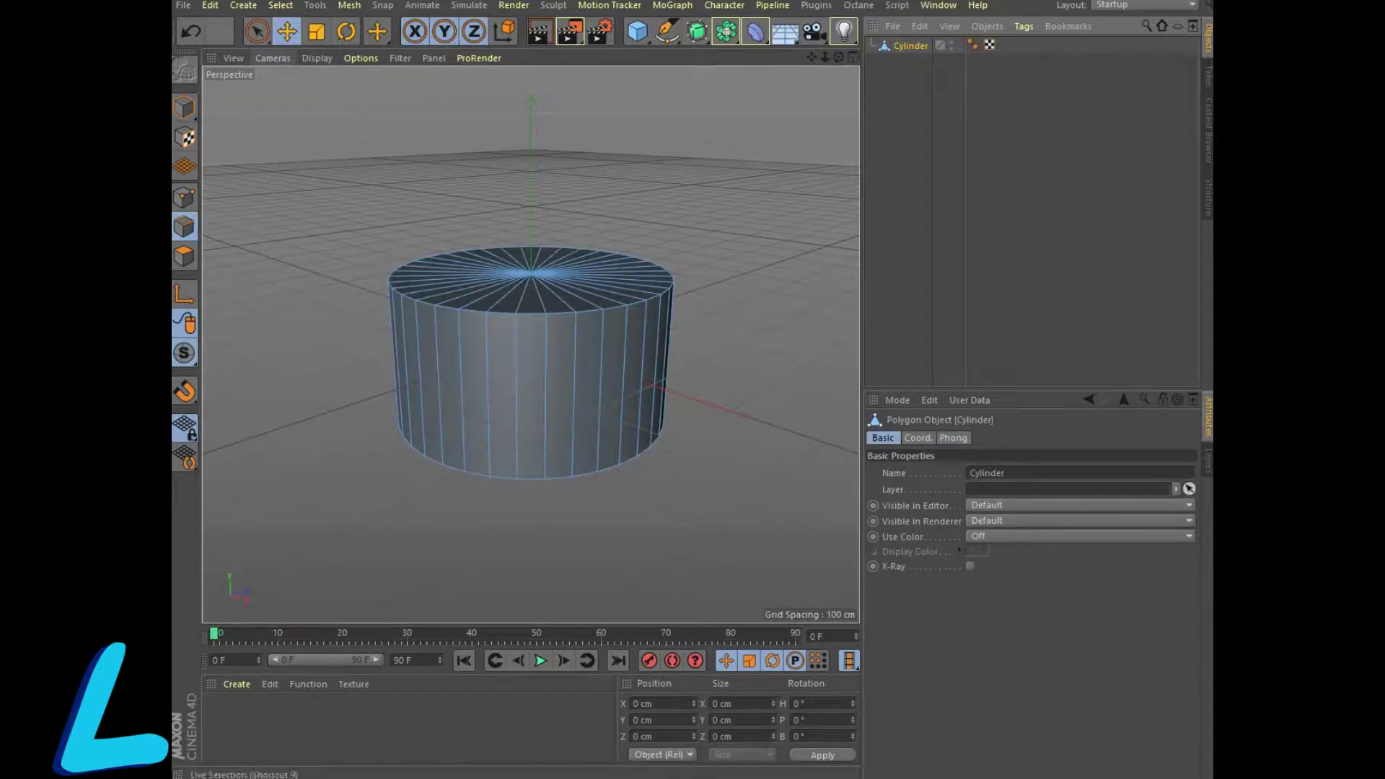
- Start Loop/Path Cut and add horizontal loop cuts near the cylinder's top and lower side
click(441, 309)
right_click(441, 309)
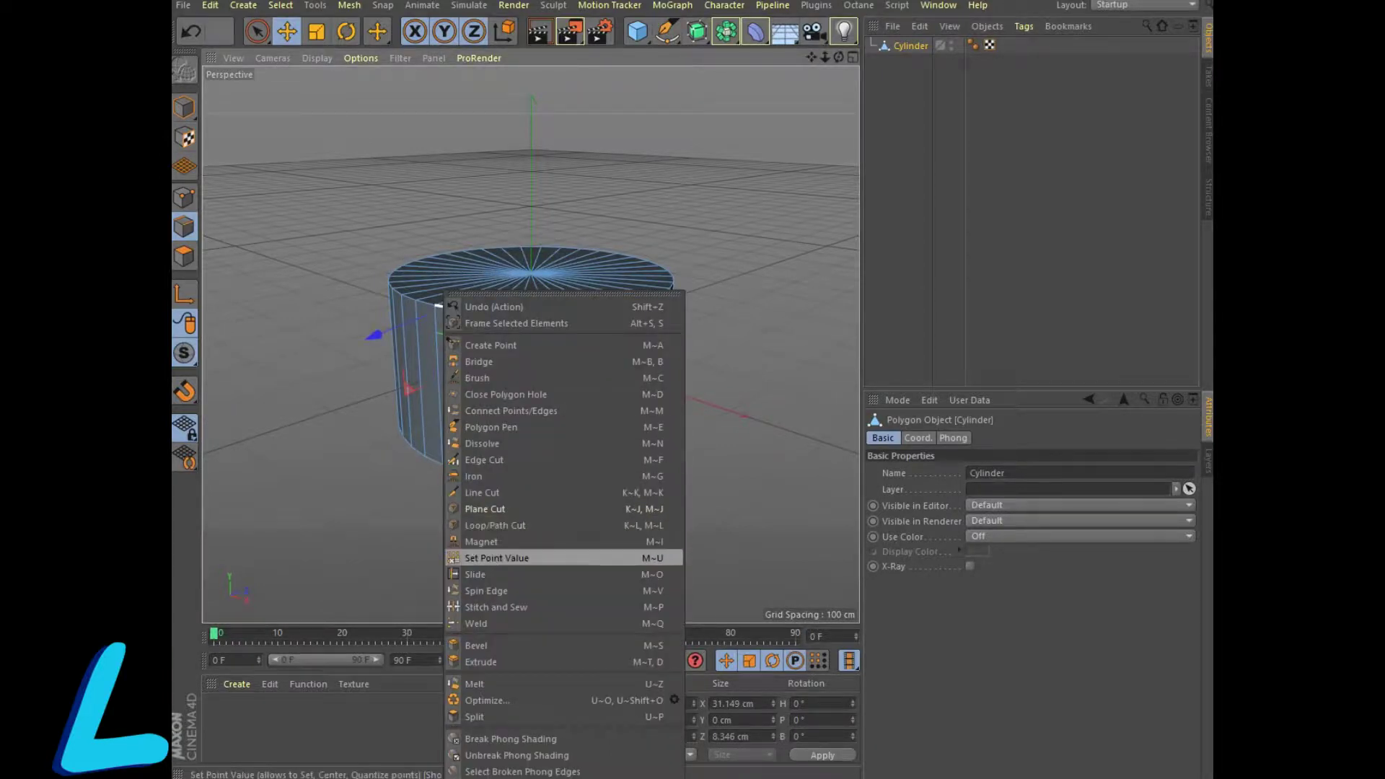
click(495, 525)
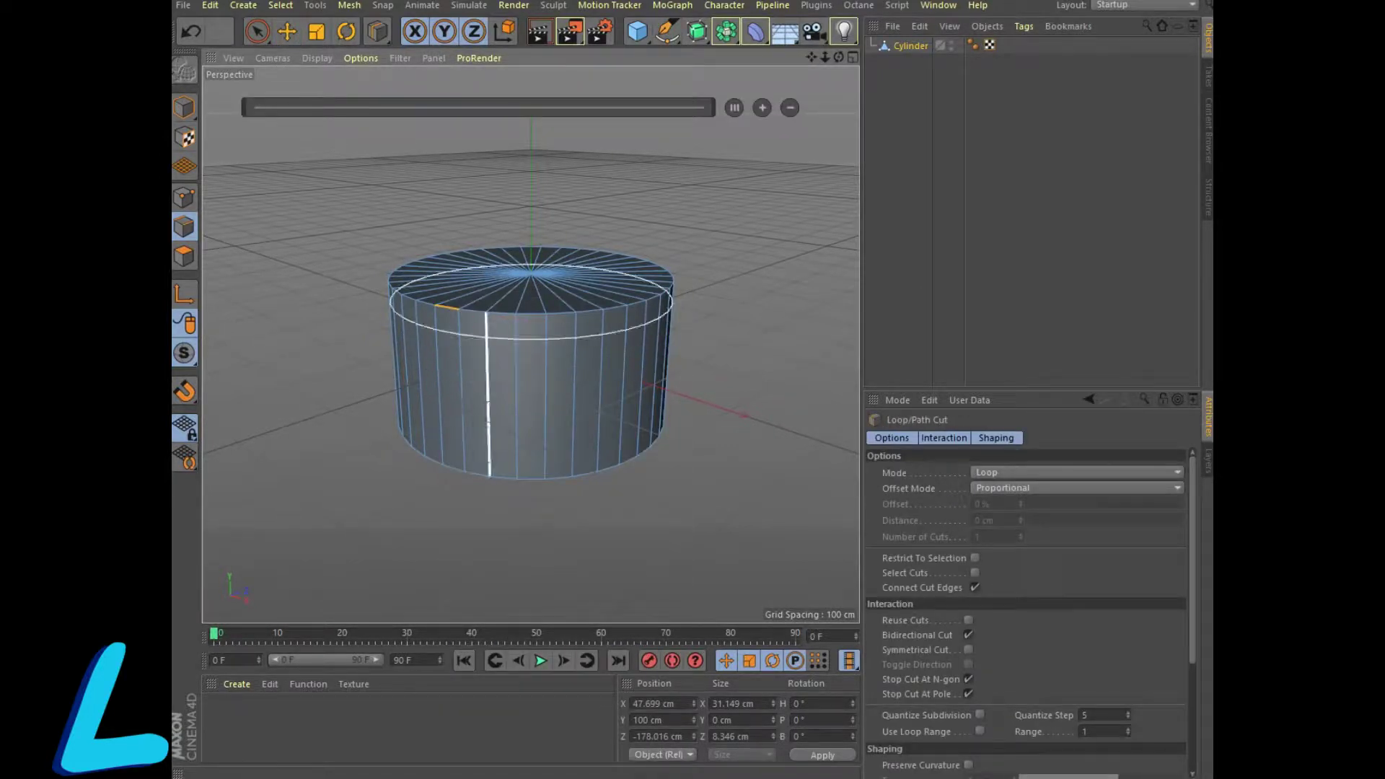
scroll(476, 325, up, 3)
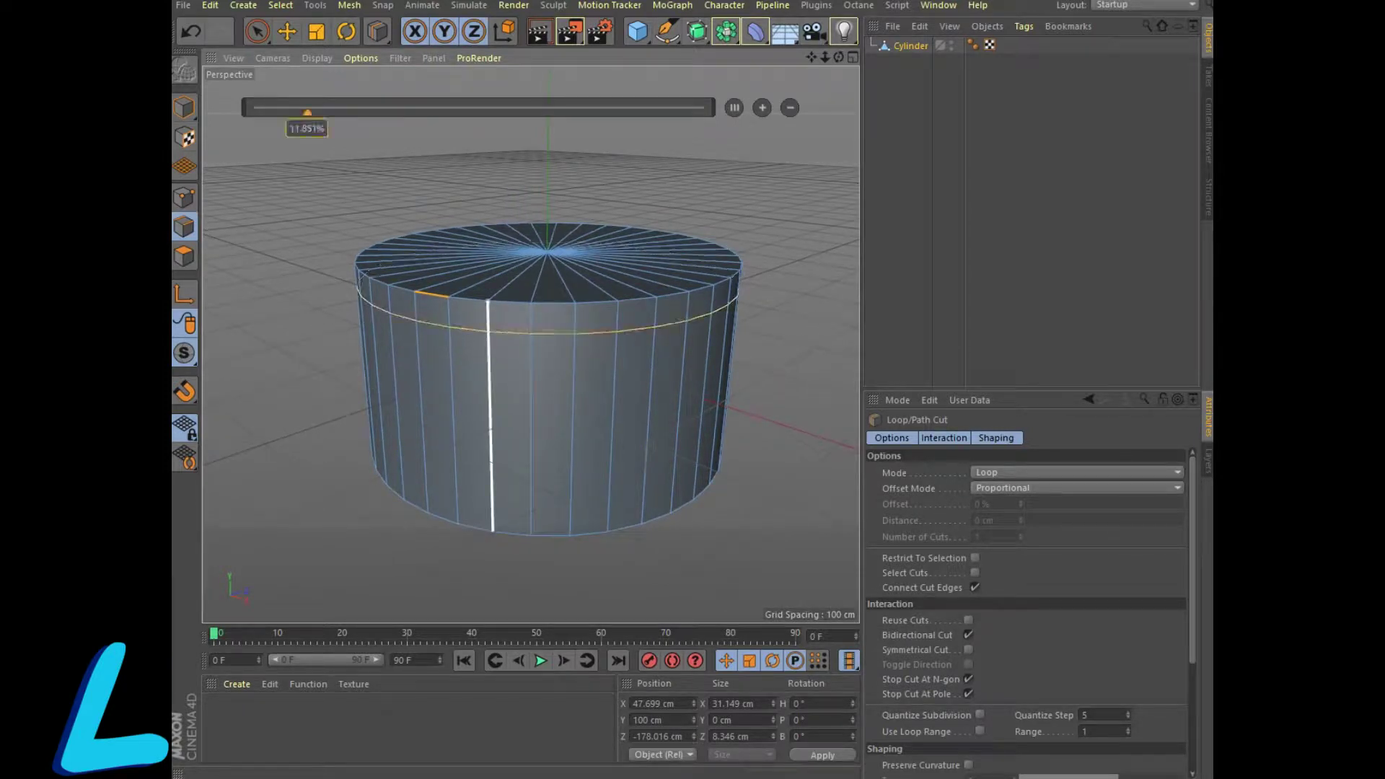
click(488, 301)
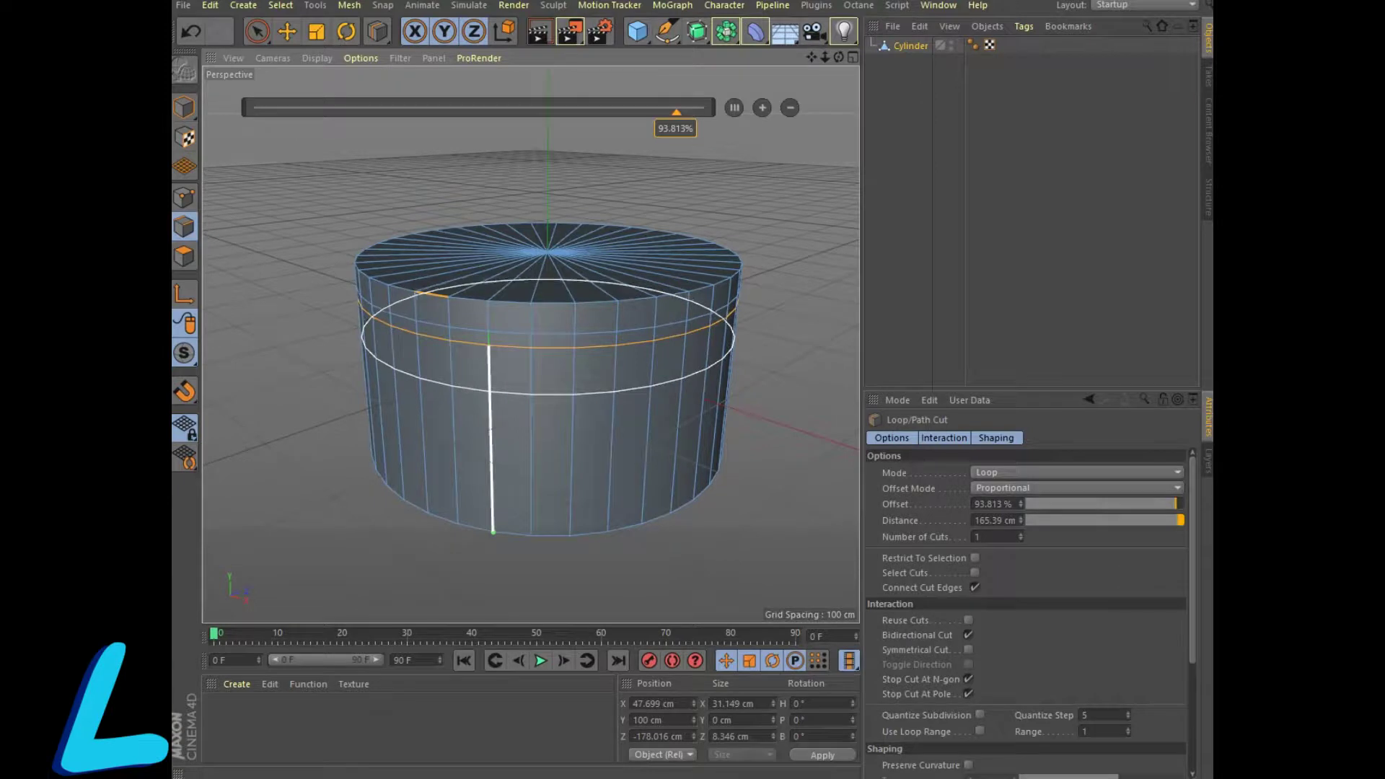
click(492, 533)
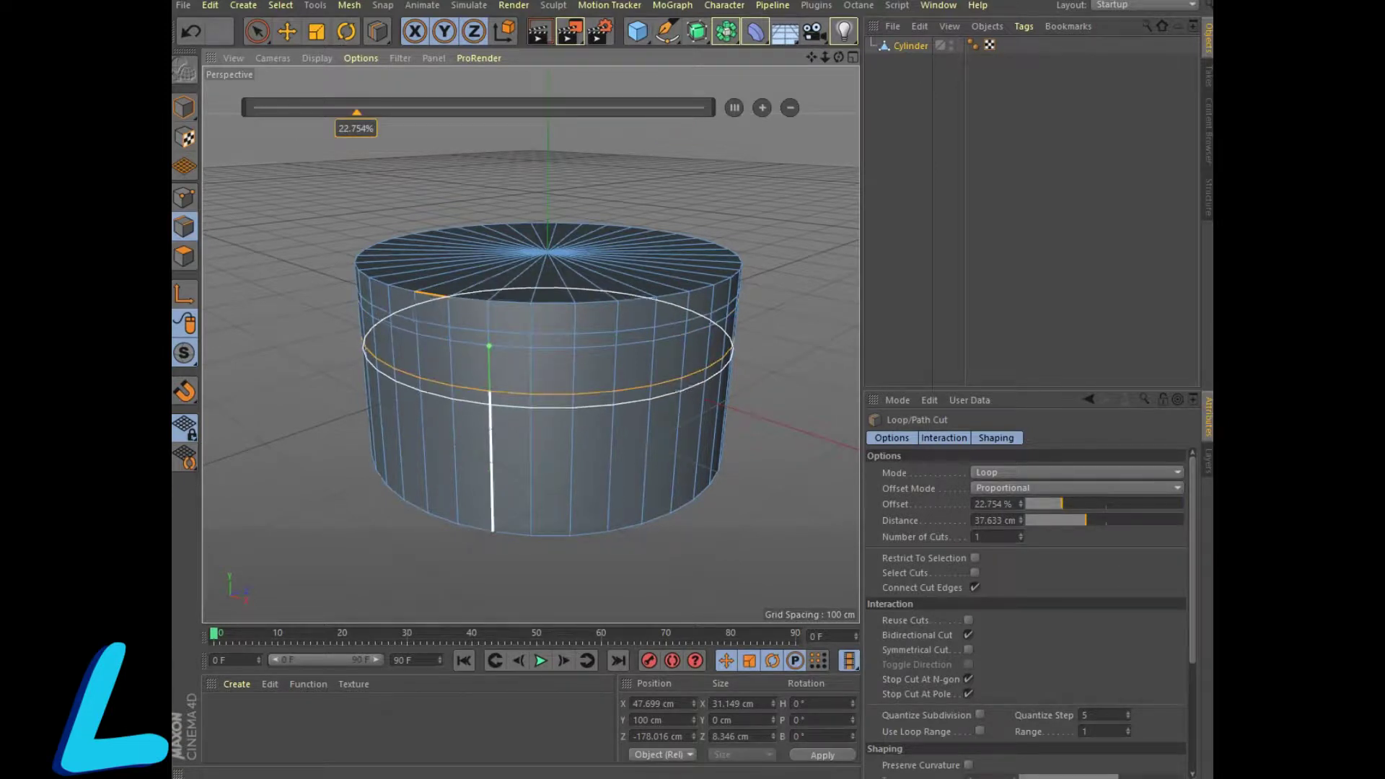
- Add three more loop cuts lower down, setting the latest at 33.294% offset, and show four views
click(491, 397)
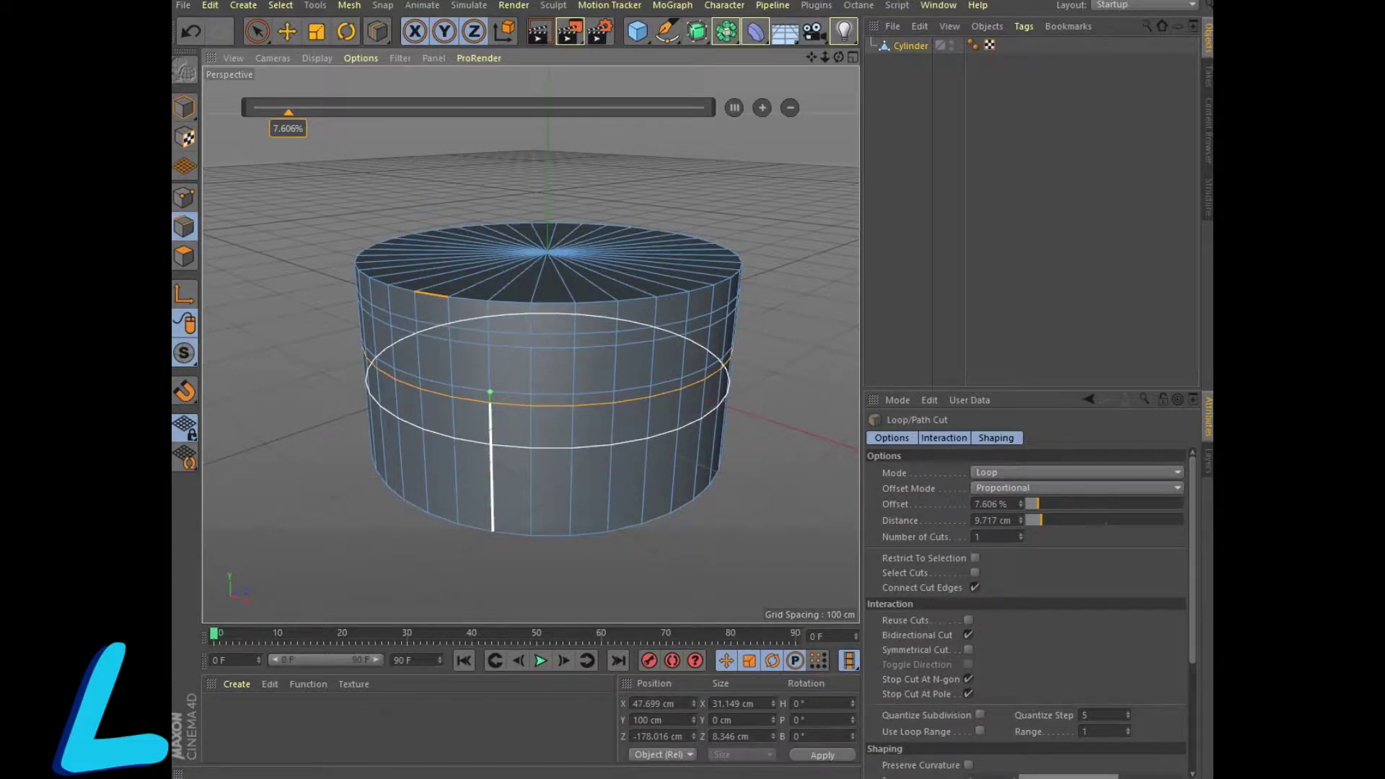
click(491, 453)
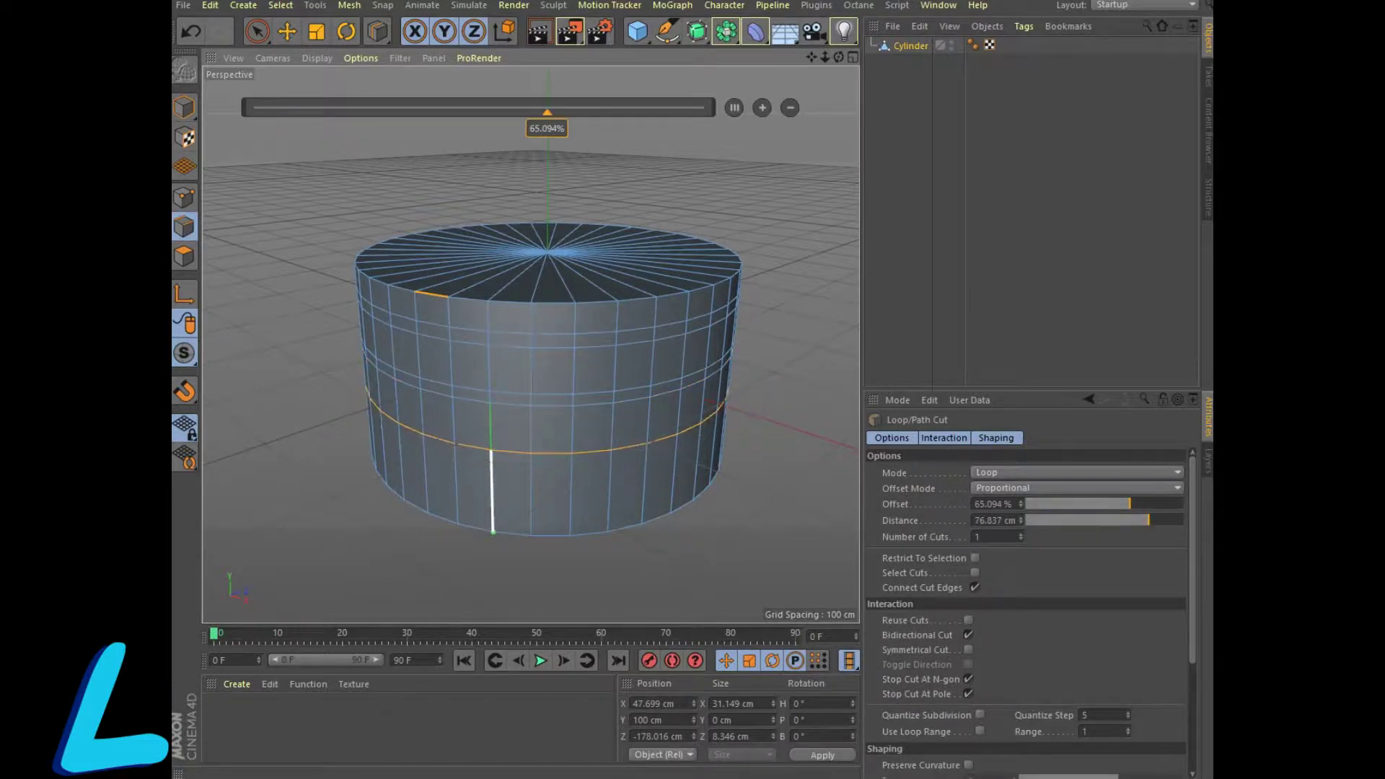
click(493, 464)
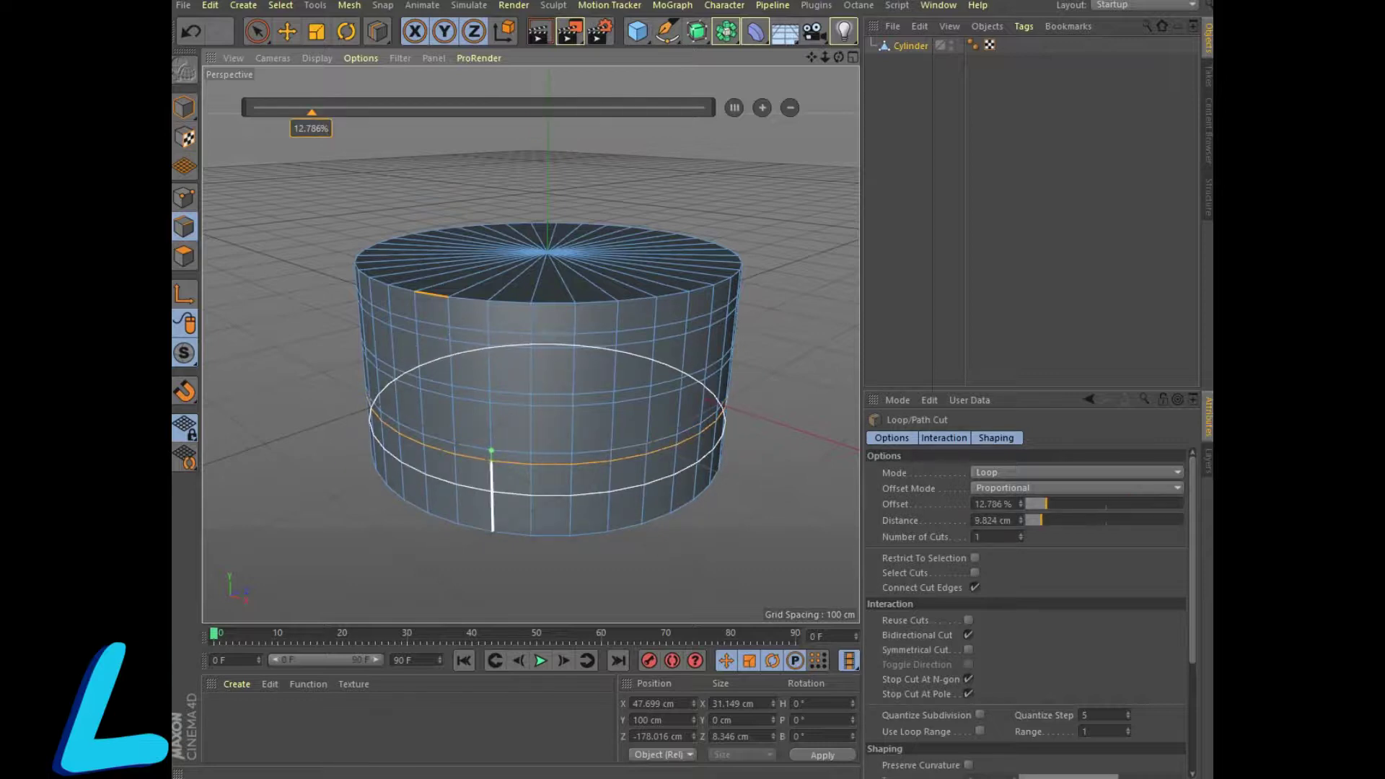
drag(312, 112, 443, 112)
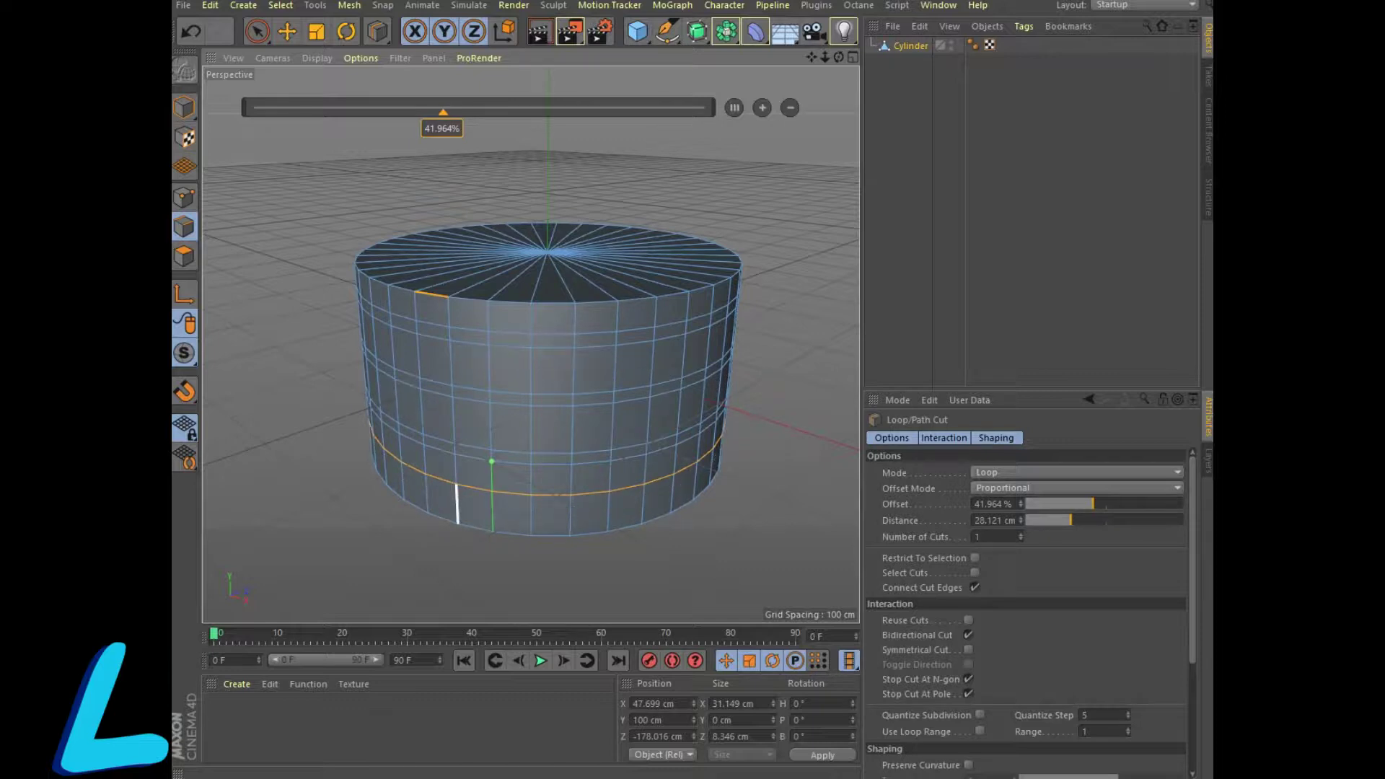
click(457, 485)
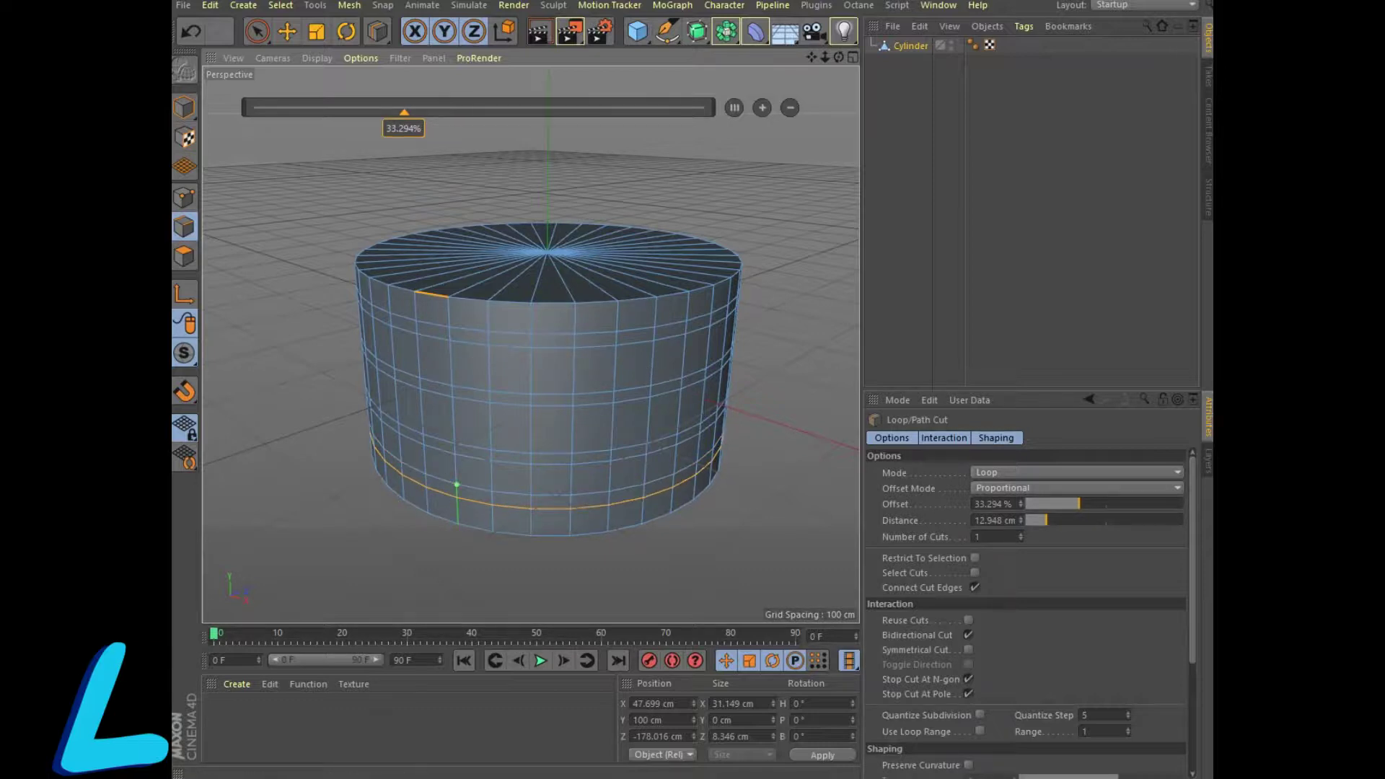
click(853, 57)
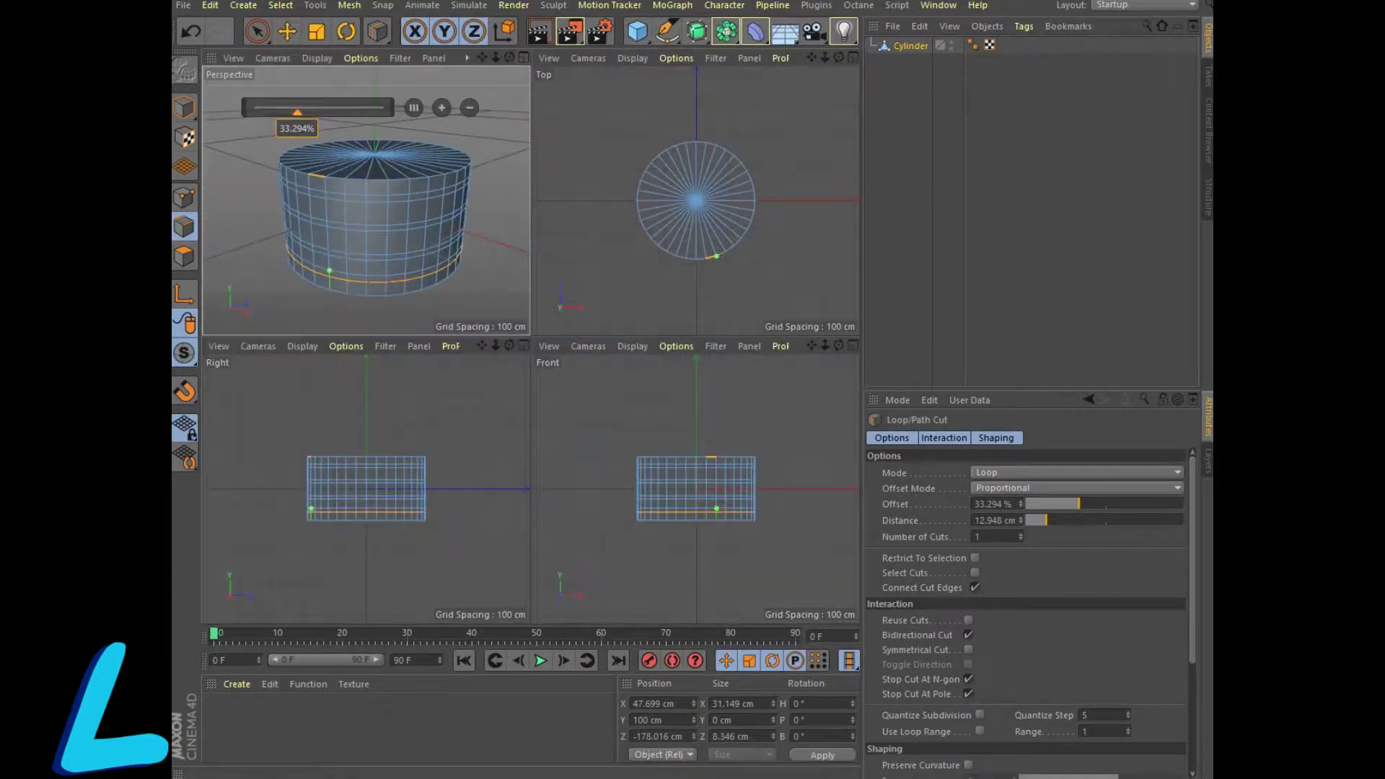
- Activate Loop Selection in Polygons mode
click(281, 5)
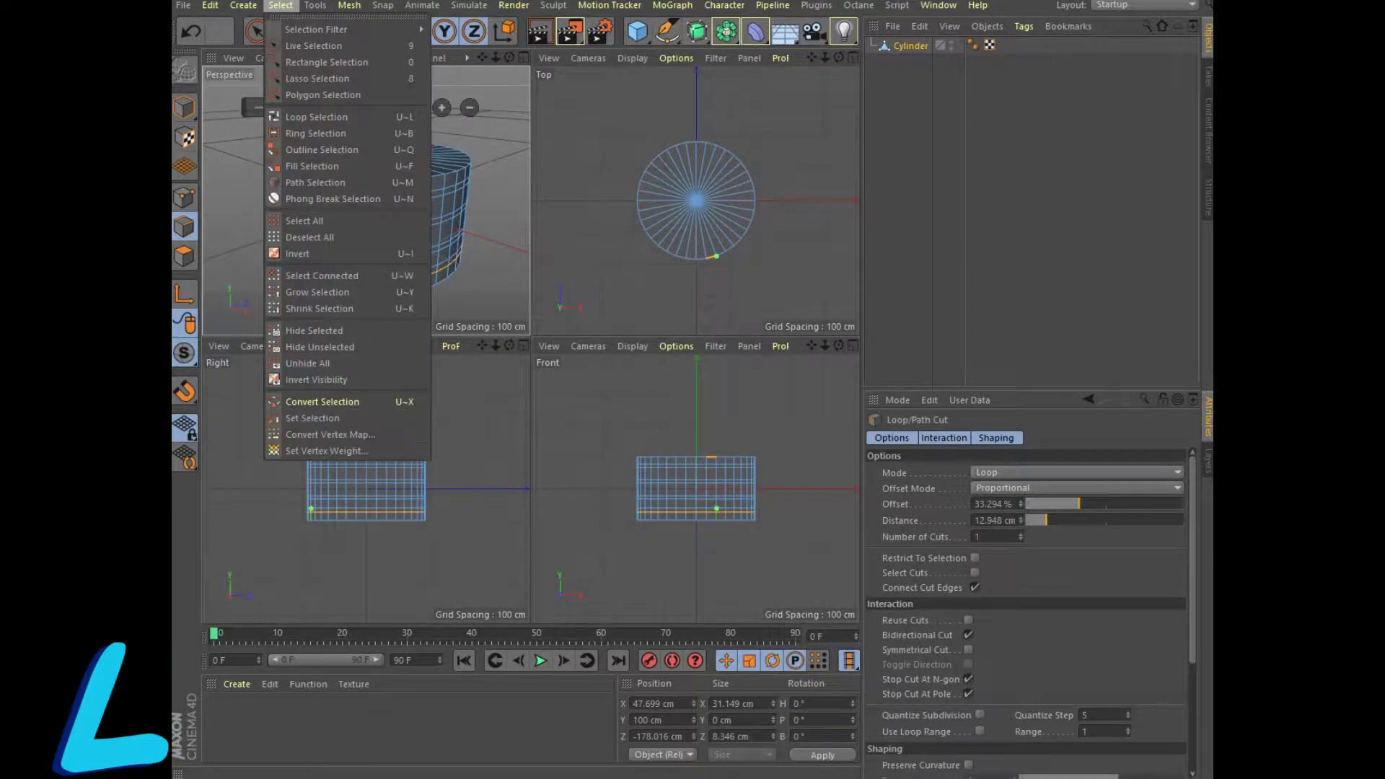
click(316, 116)
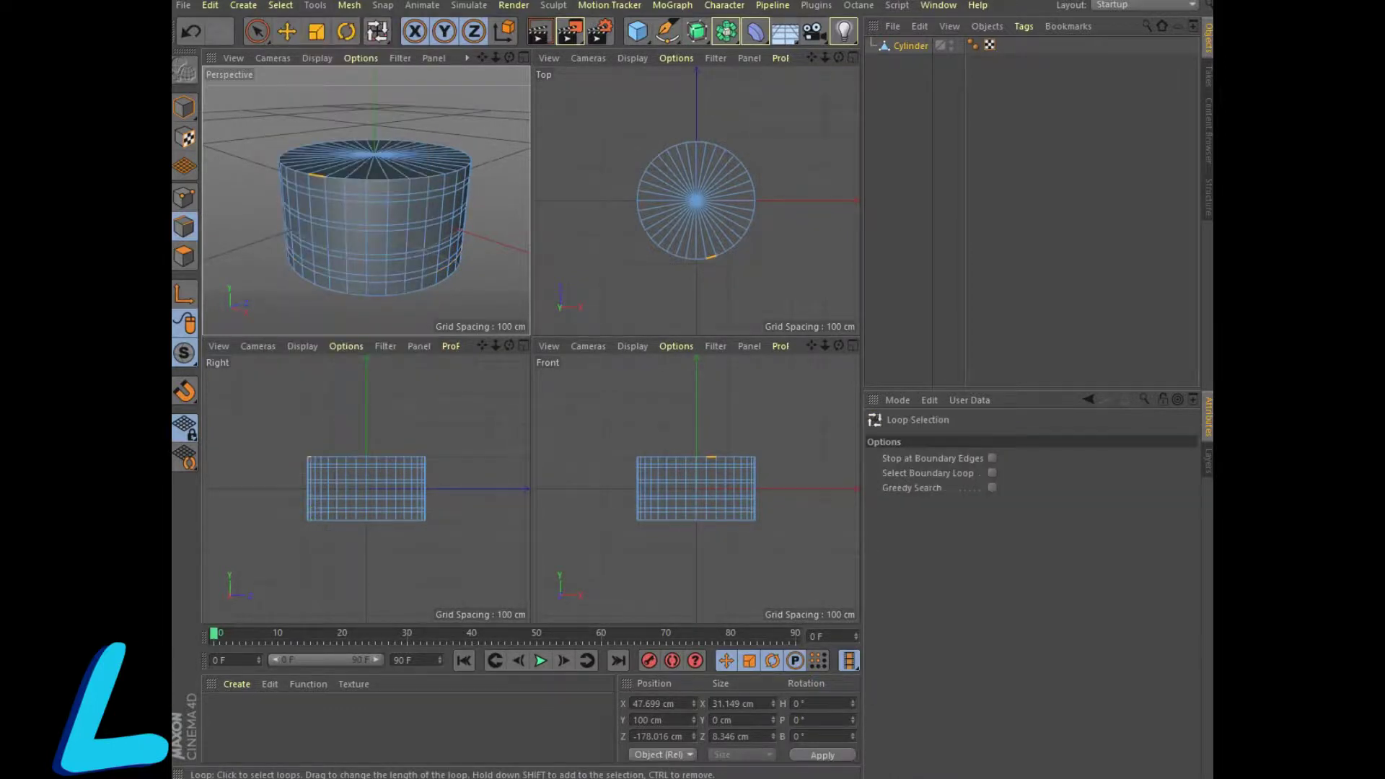
scroll(737, 523, up, 2)
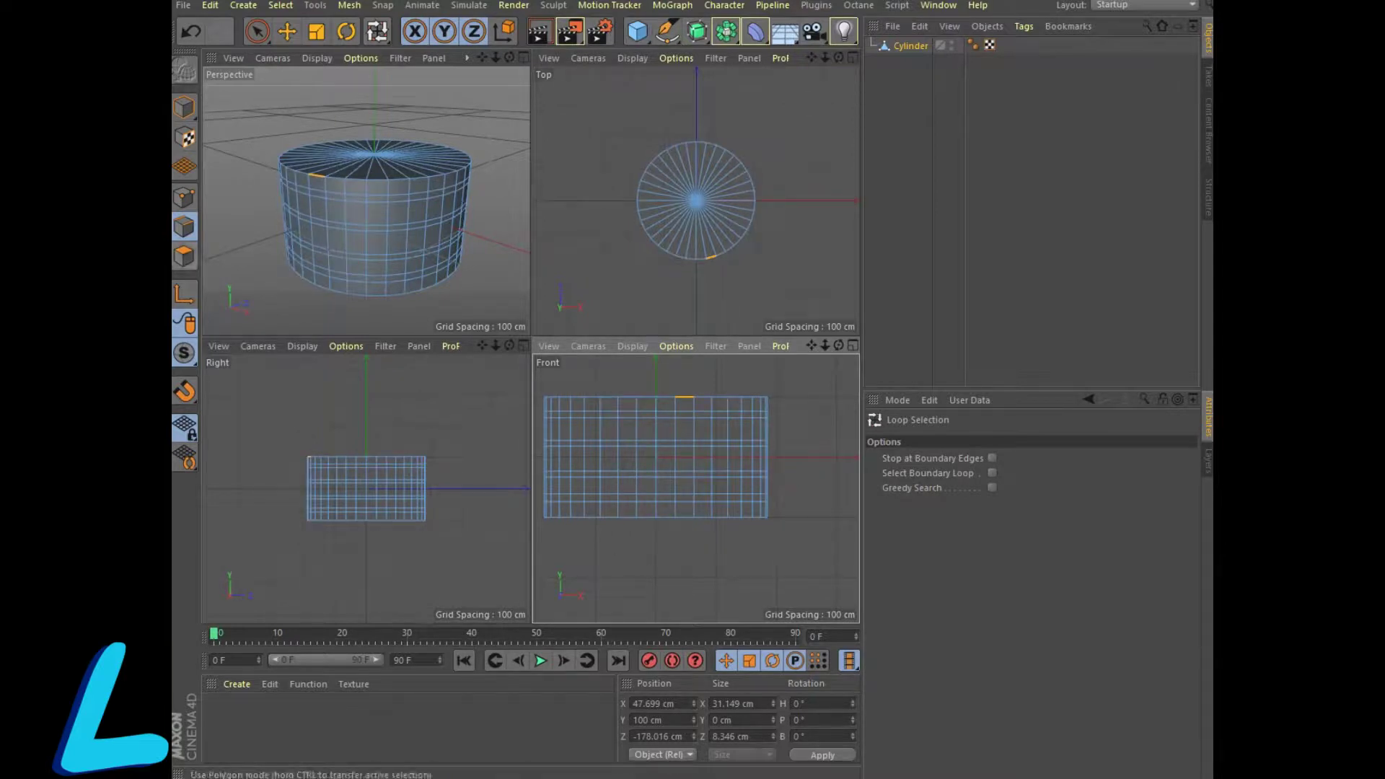
click(184, 256)
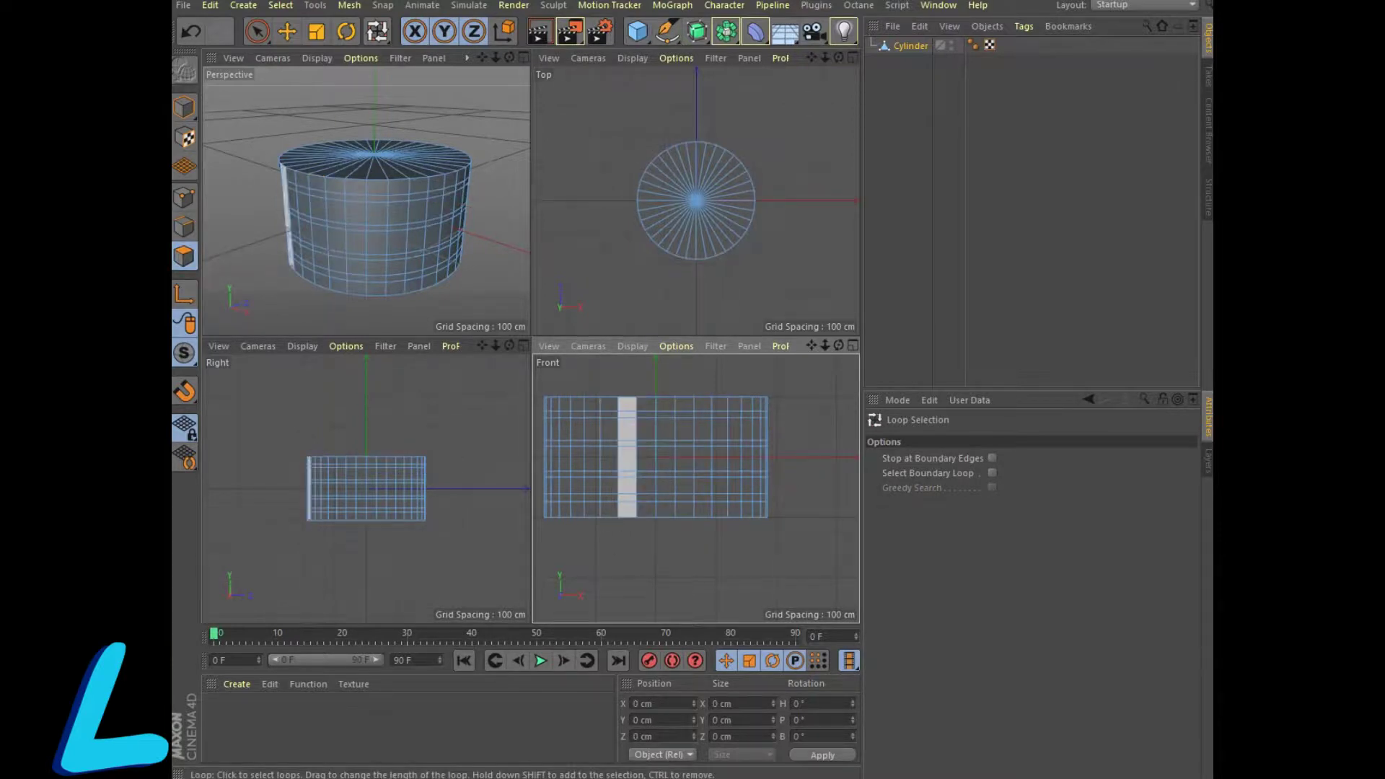
- Select four horizontal polygon rings in the Front view and return to a single Perspective view
click(649, 414)
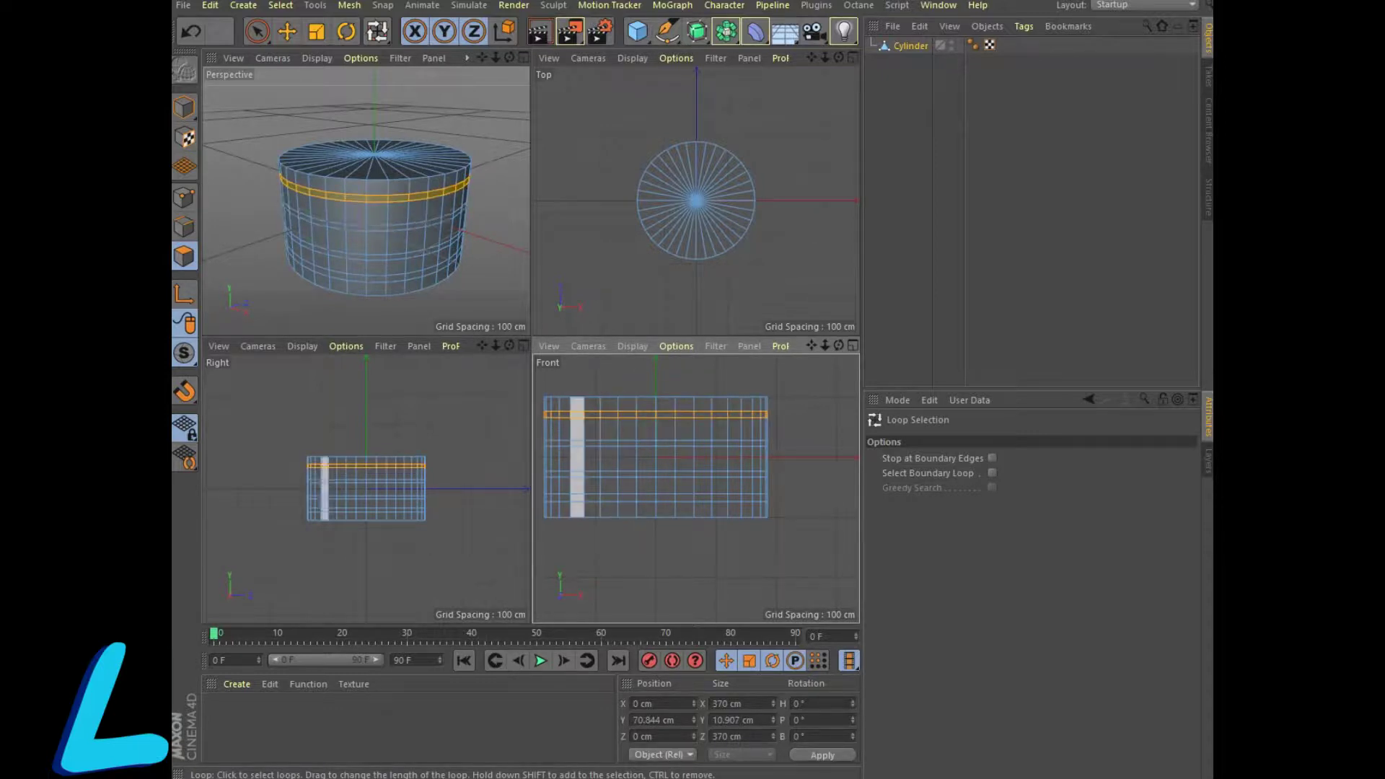
shift+click(736, 443)
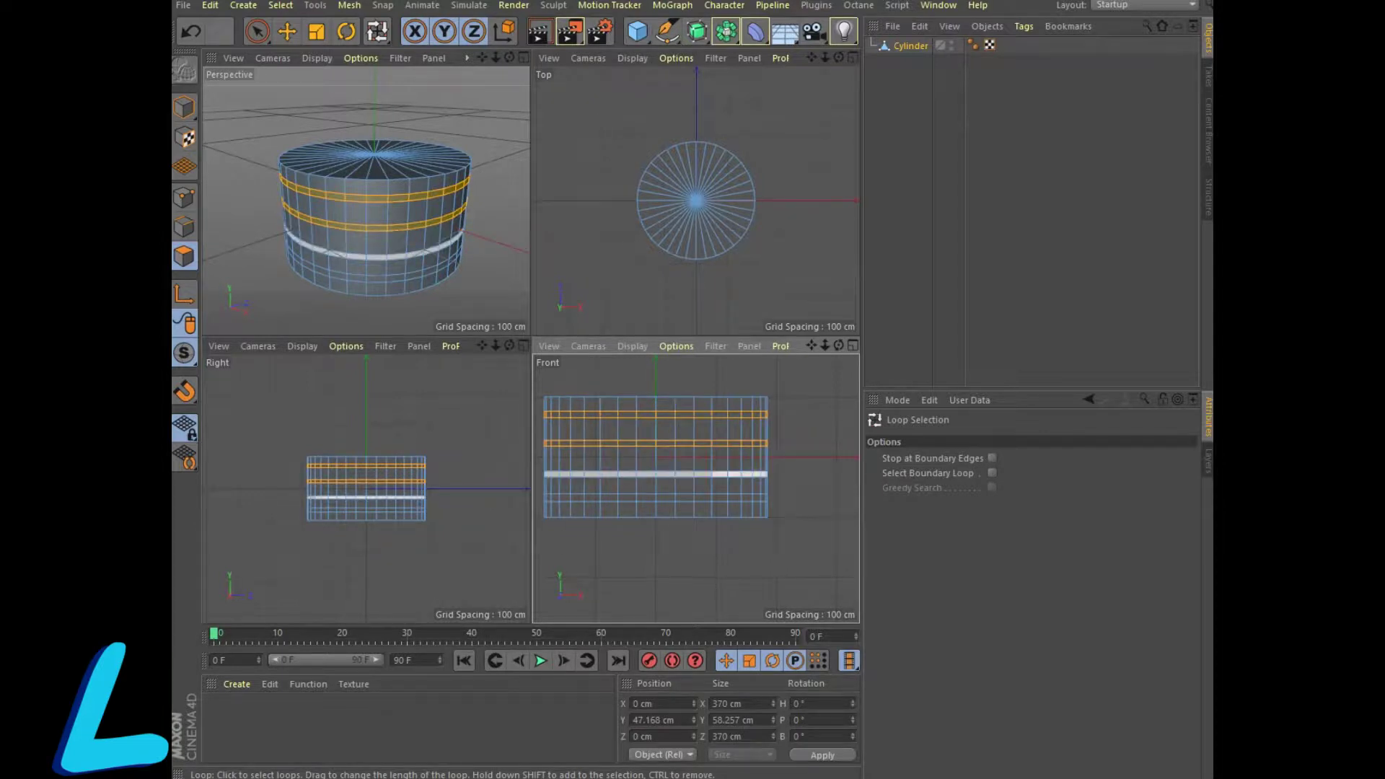
shift+click(728, 474)
shift+click(729, 498)
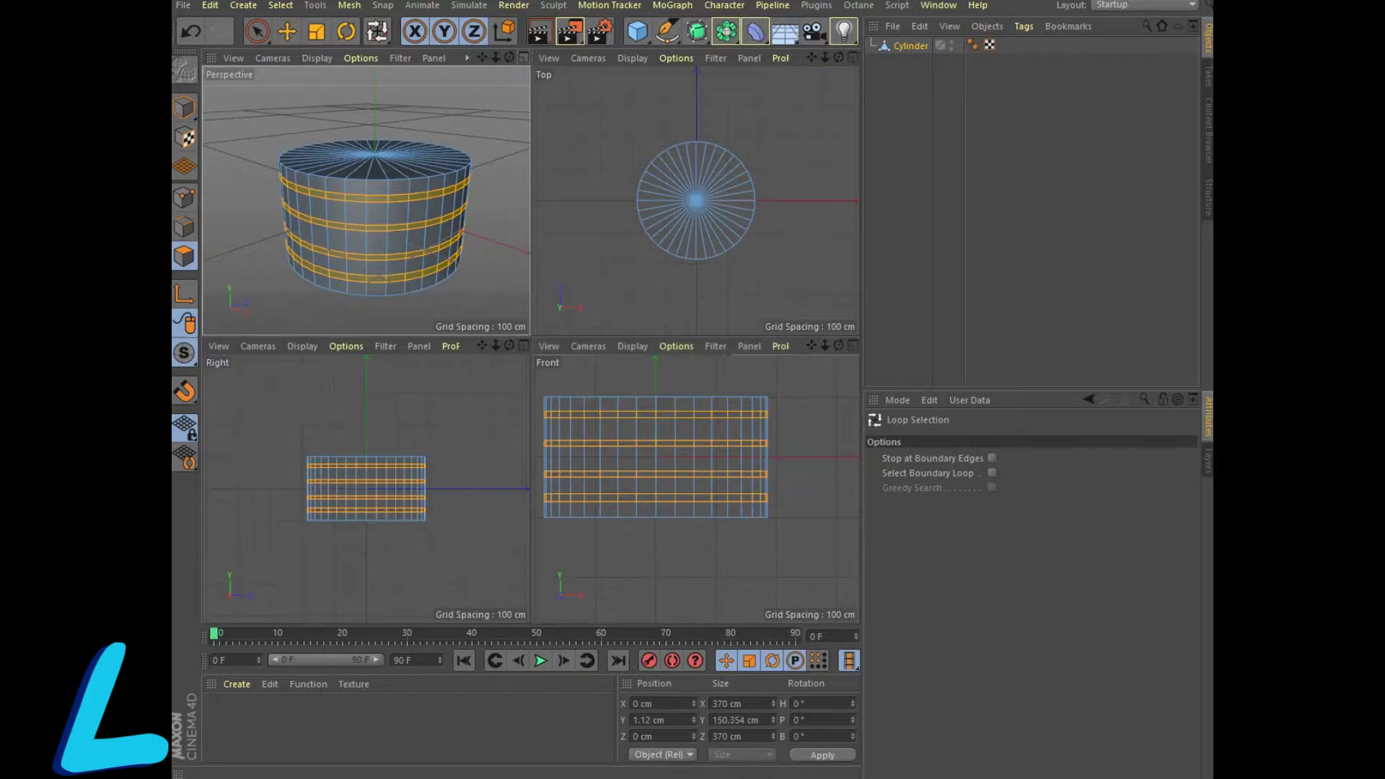
key(F1)
right_click(552, 498)
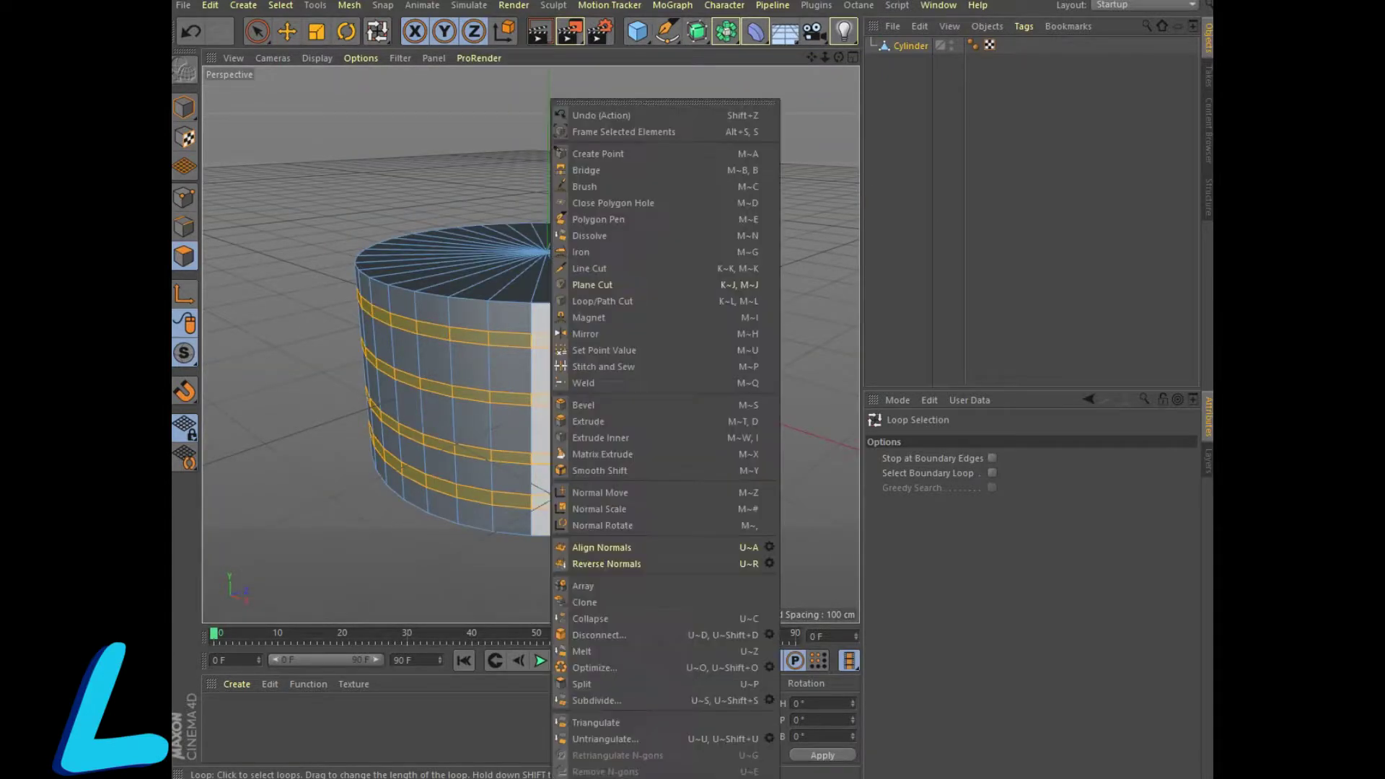
- Bevel the four selected polygon rings with a typed offset value
click(577, 403)
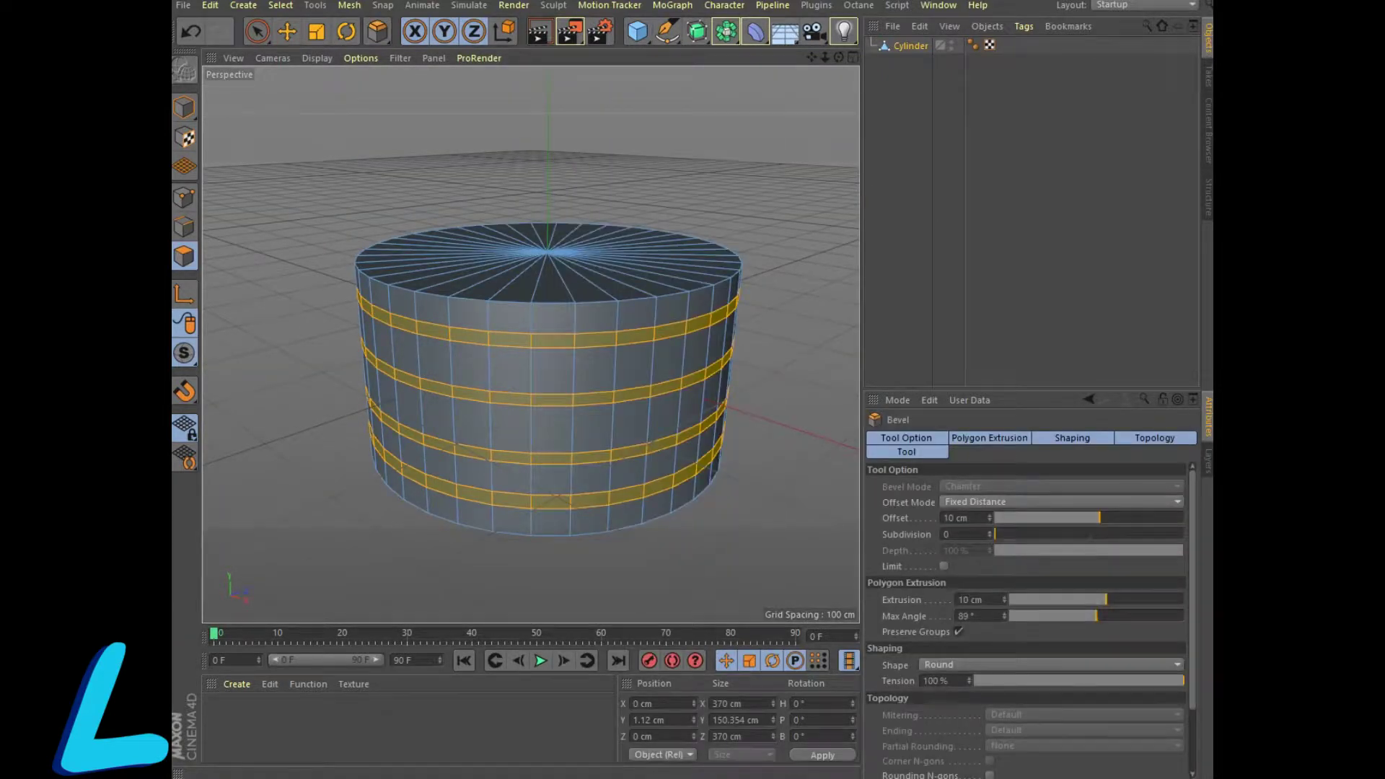
text(5)
key(Return)
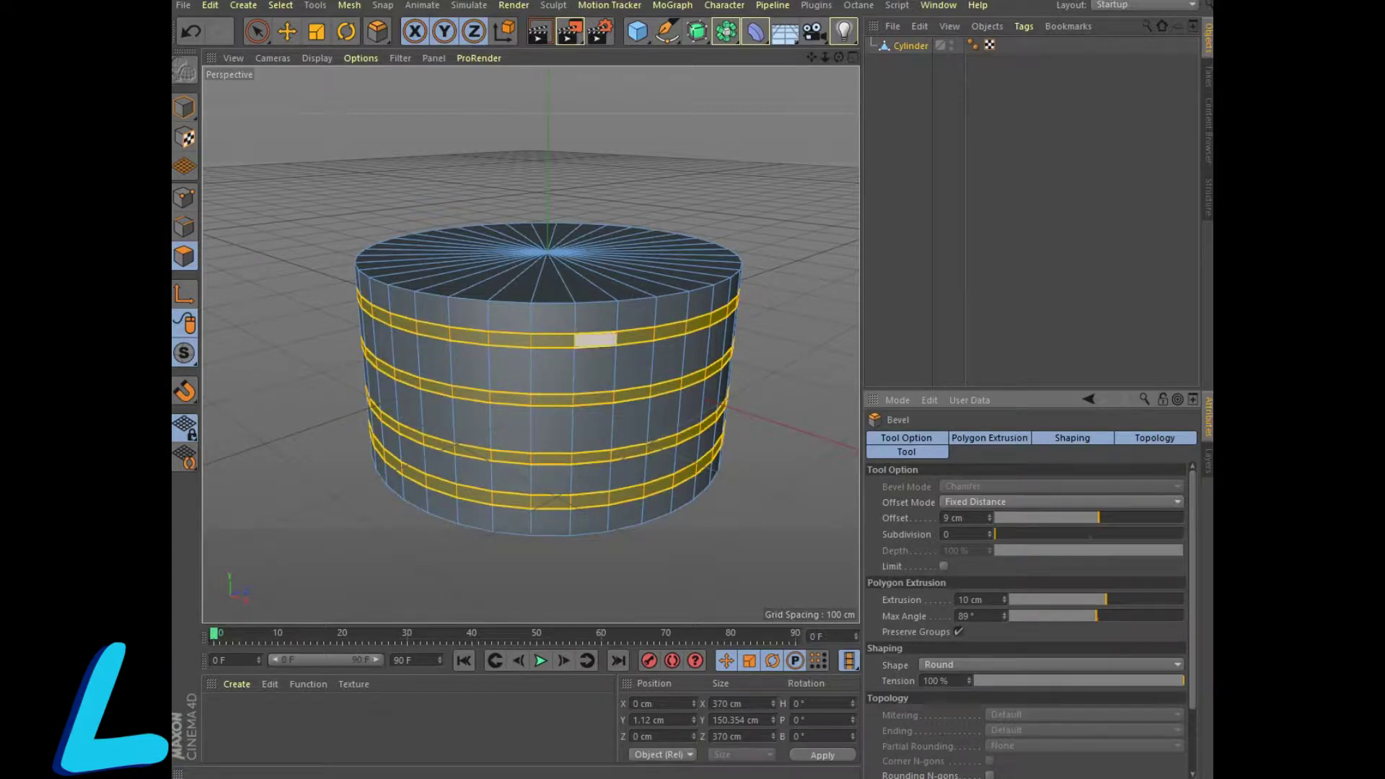
- Extrude the beveled bands outward by 5 cm
right_click(581, 340)
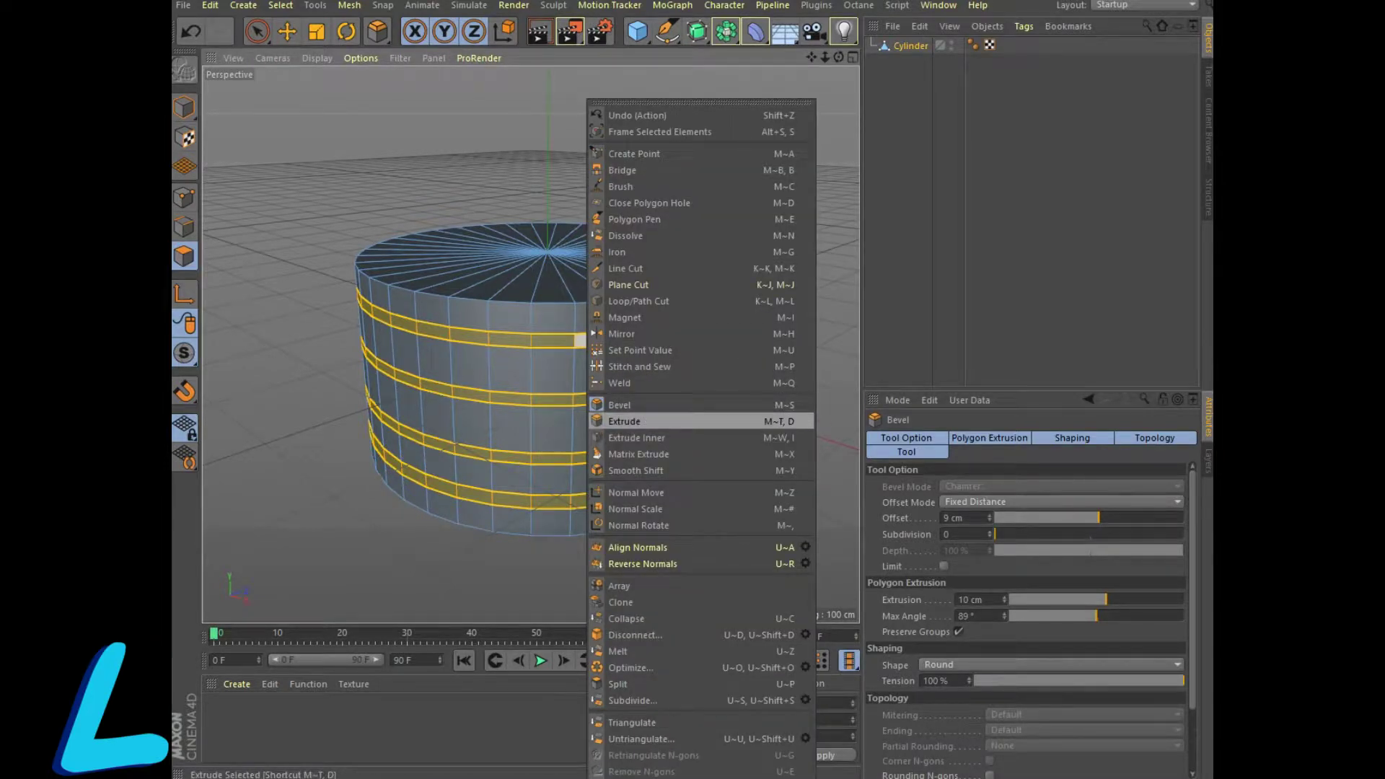
click(628, 421)
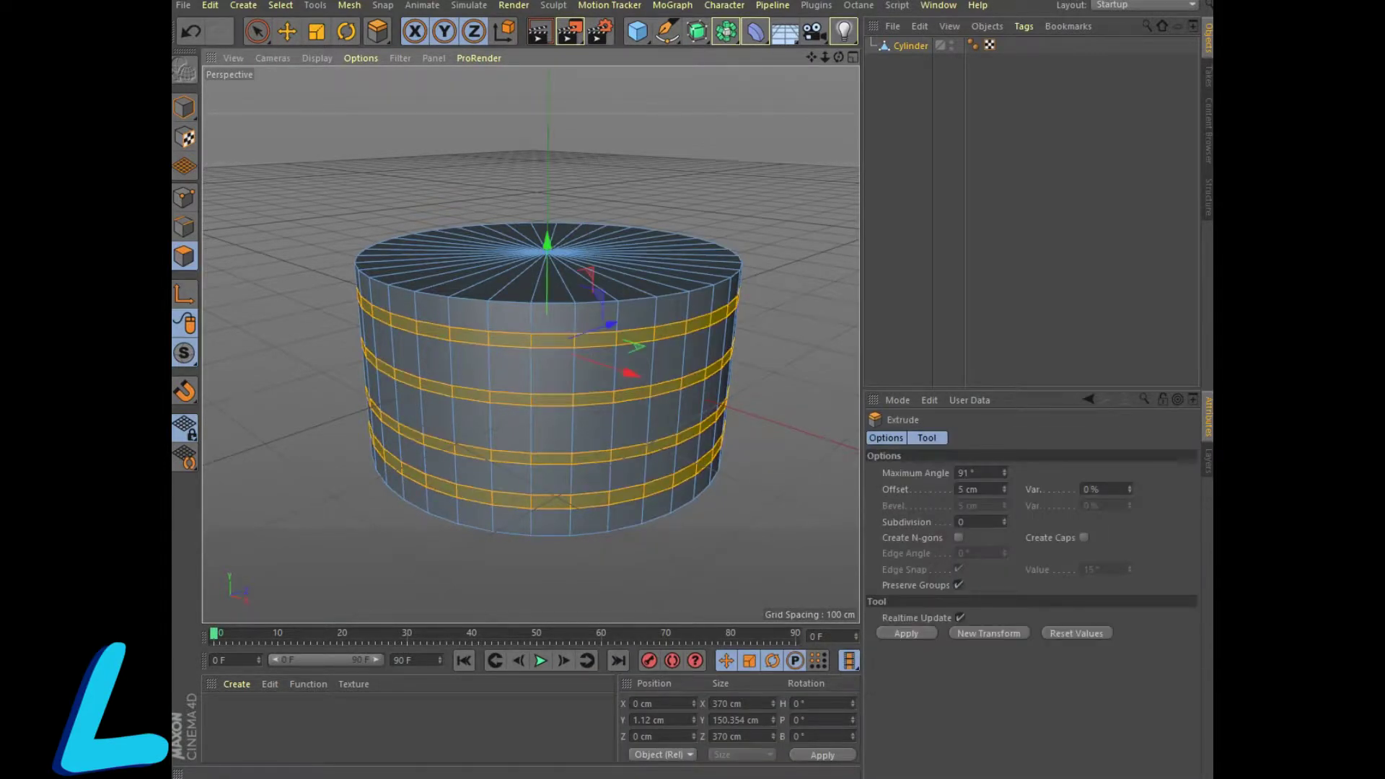
click(906, 633)
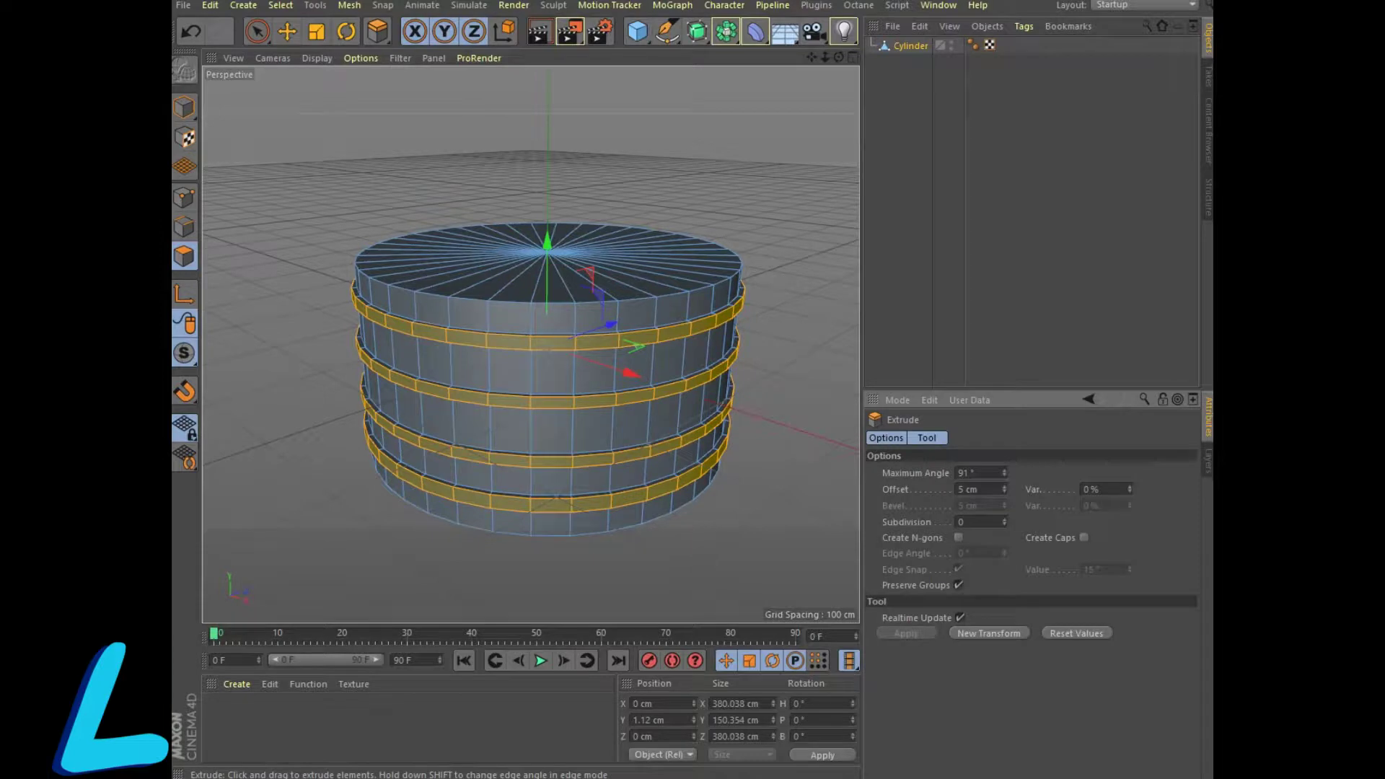
right_click(546, 346)
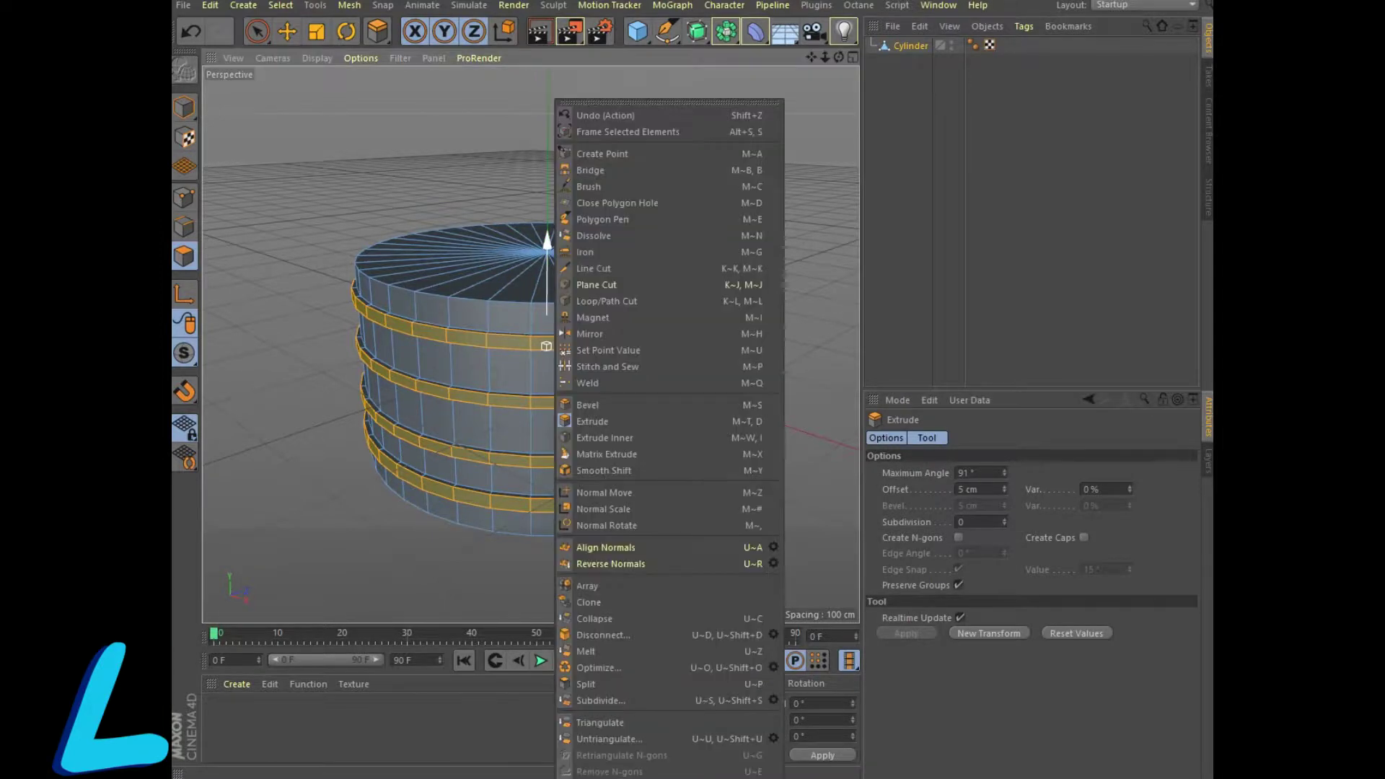
- Re-bevel the rings with 1 subdivision, 4.019 cm offset and 6.162 cm extrusion, then preview a render
click(587, 404)
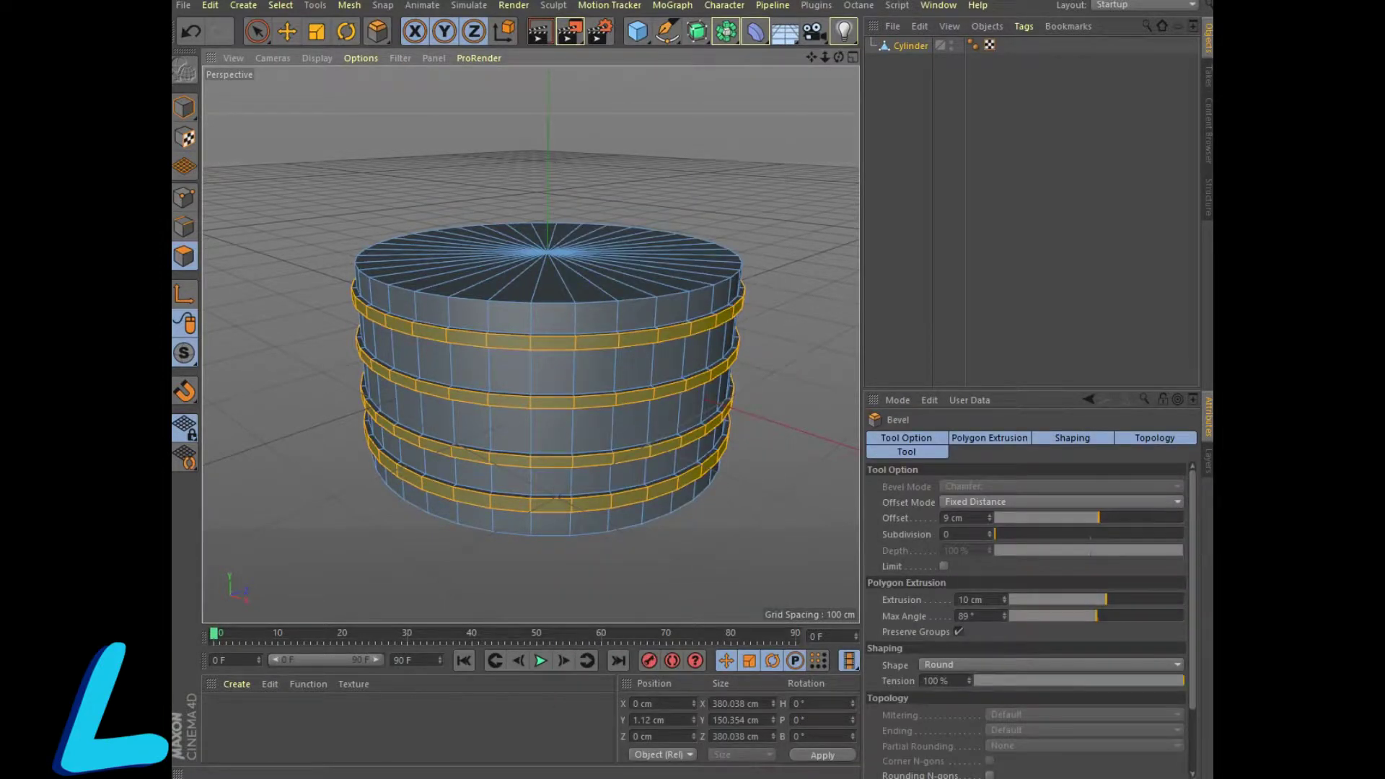
drag(1099, 517, 1133, 518)
click(989, 531)
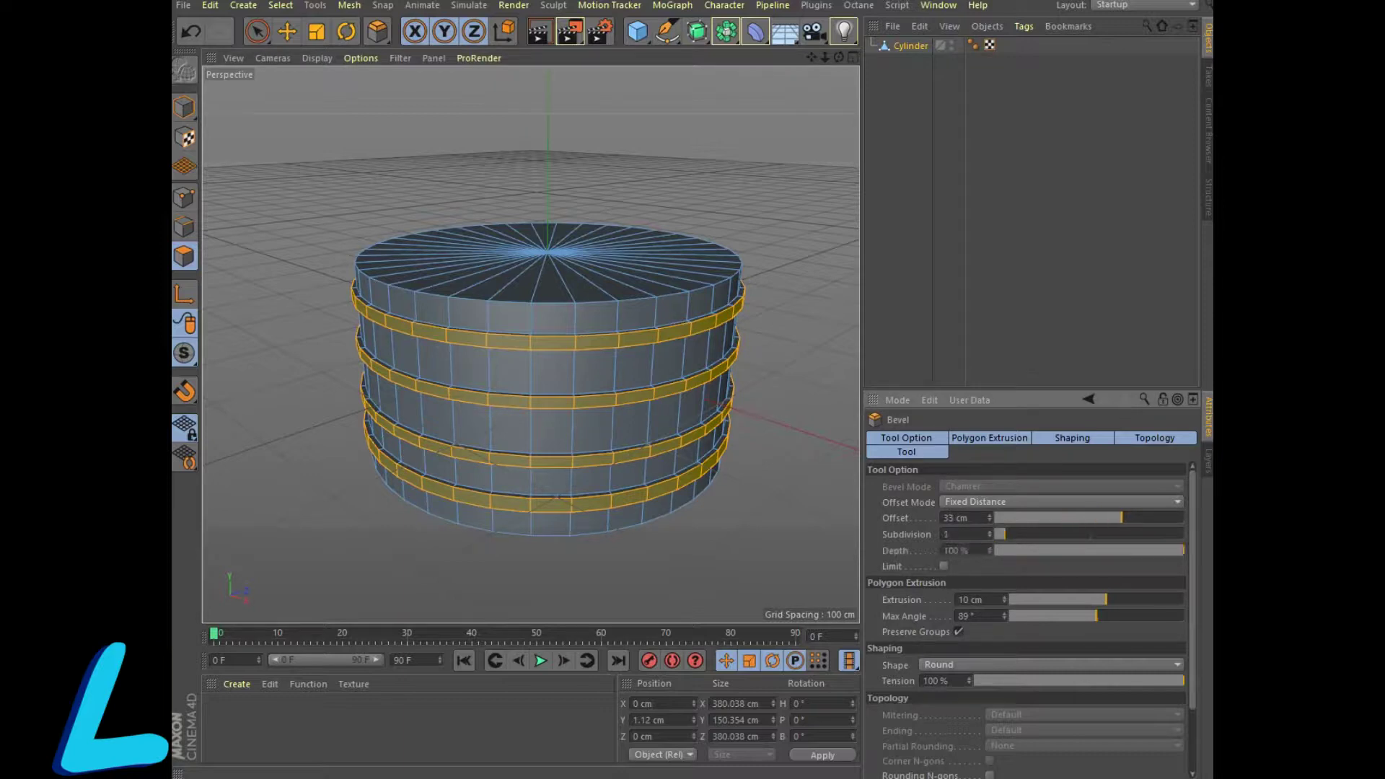
drag(1088, 518, 1057, 518)
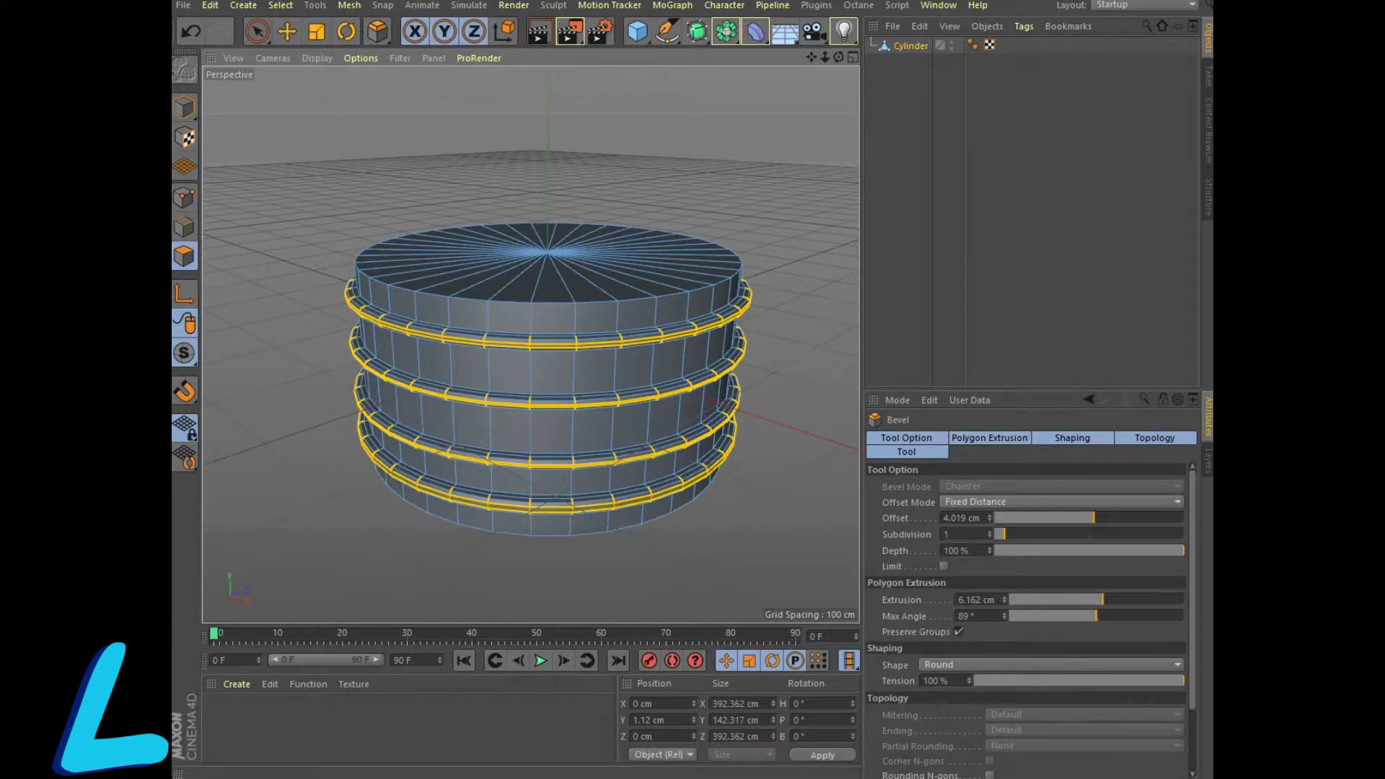
key(ctrl+r)
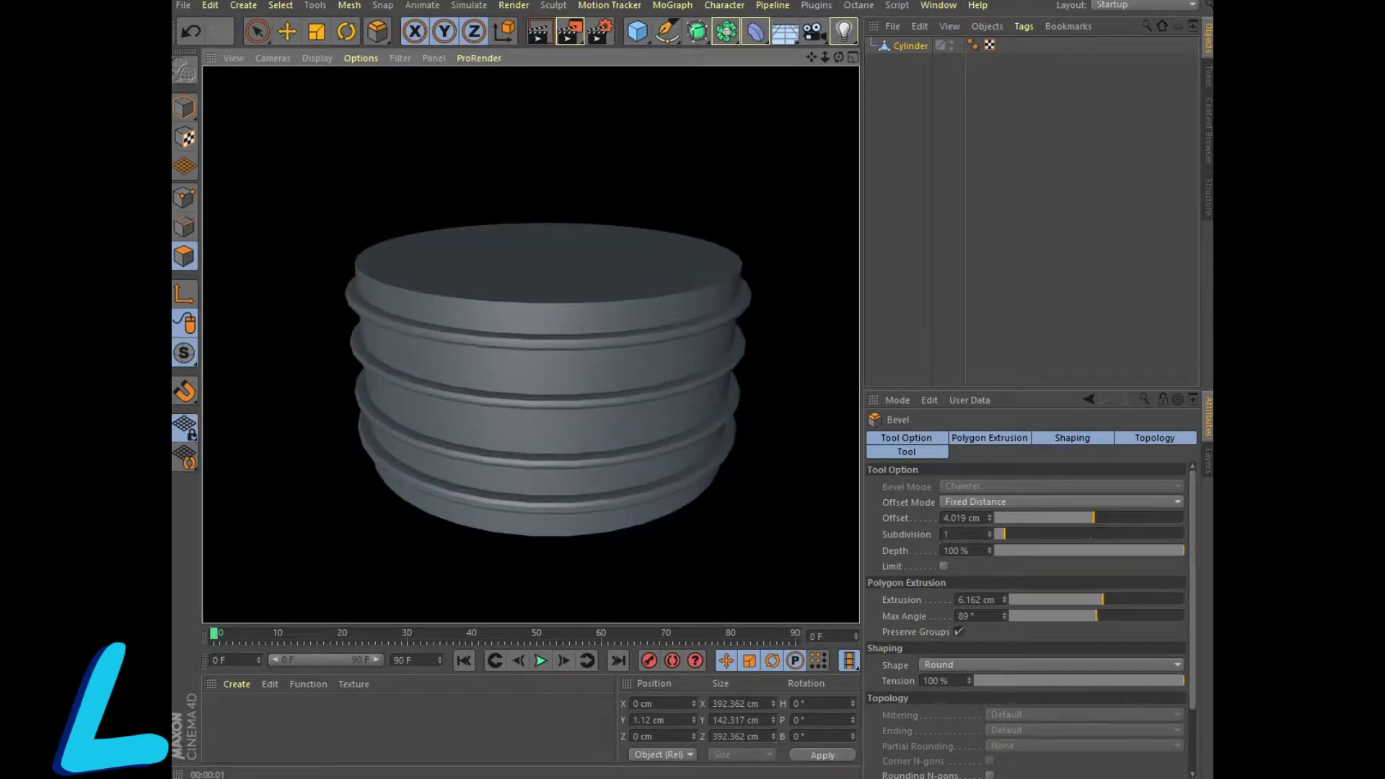
- Live-select and delete the cylinder's top cap polygons to open the top
key(9)
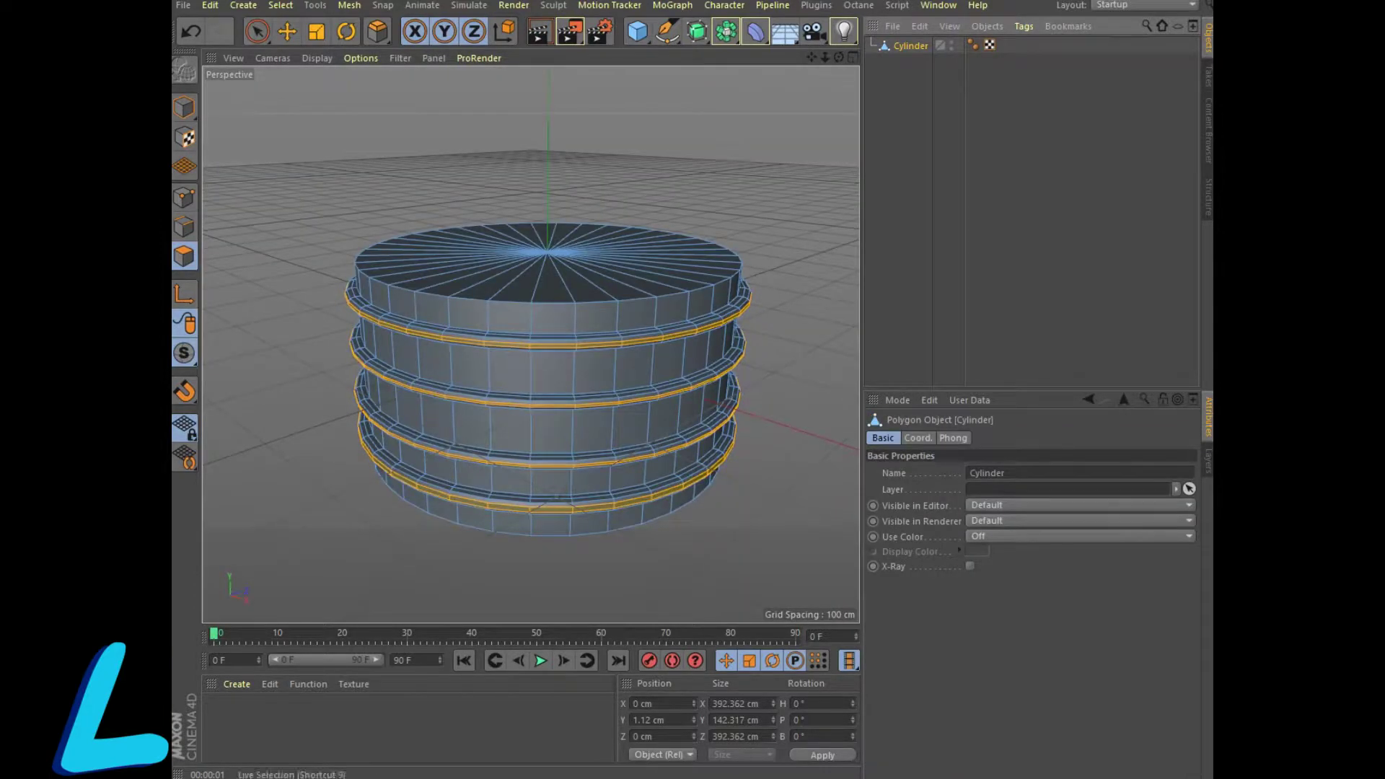
click(258, 31)
mouse_move(444, 278)
mouse_down()
mouse_move(425, 254)
mouse_move(628, 238)
mouse_move(728, 263)
mouse_move(577, 295)
mouse_move(504, 274)
mouse_move(557, 269)
mouse_up()
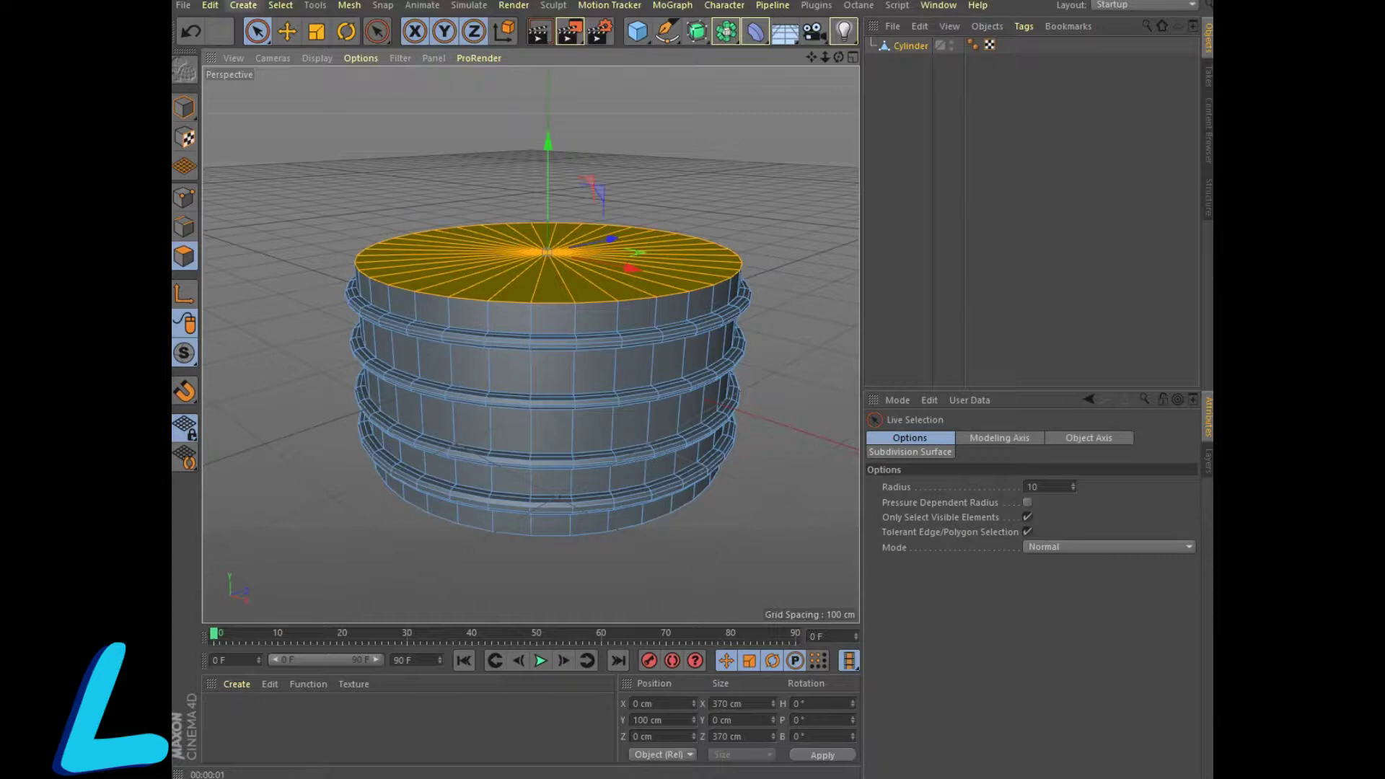
click(210, 5)
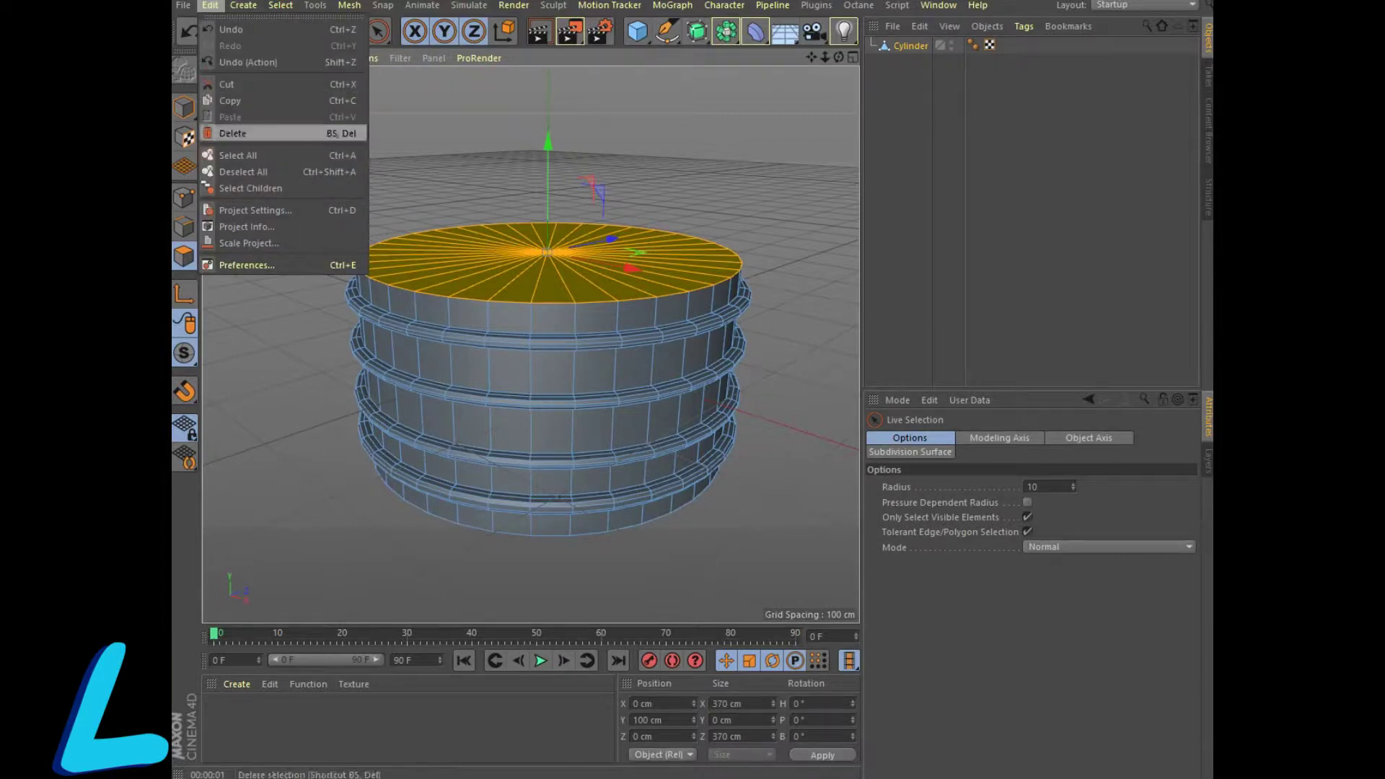
click(232, 133)
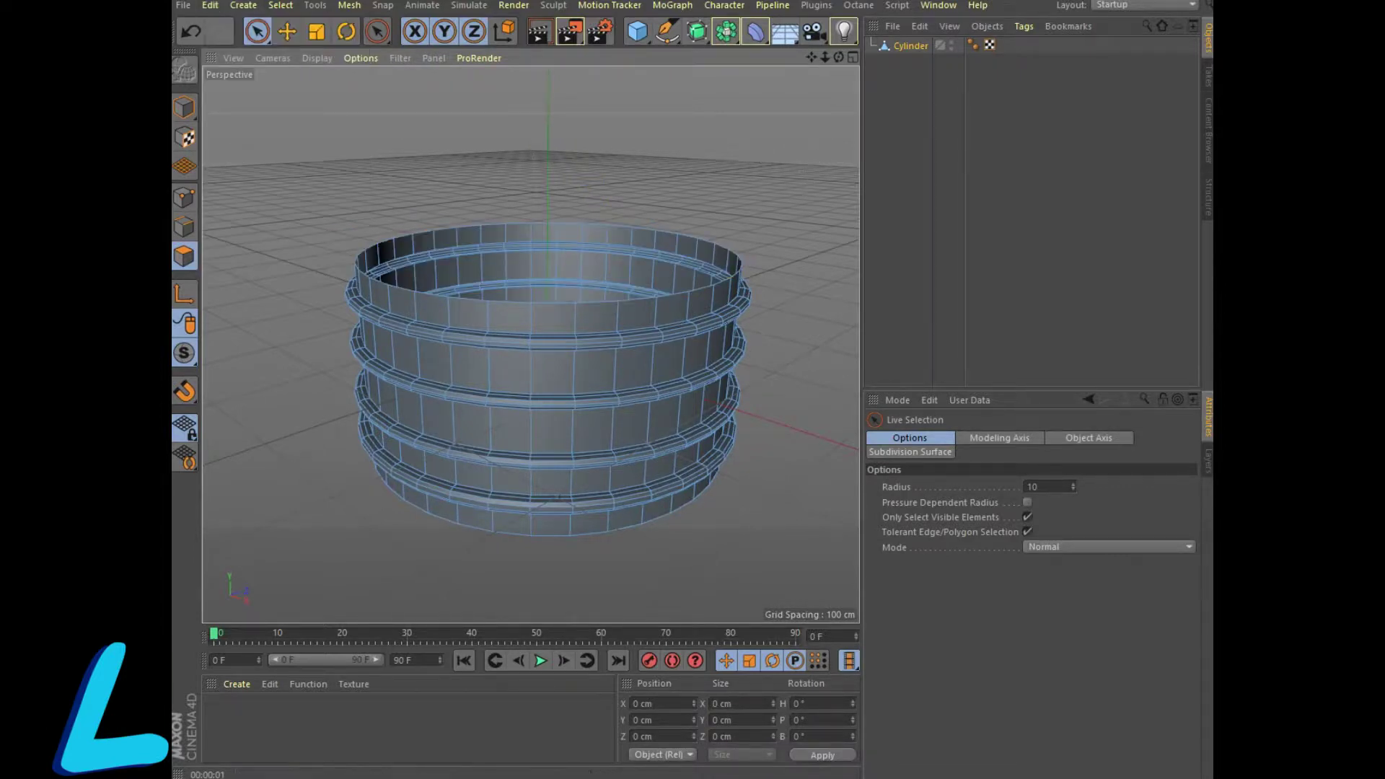
- Select the bottom cap polygons from below and Dissolve them into one face
drag(838, 57, 838, 43)
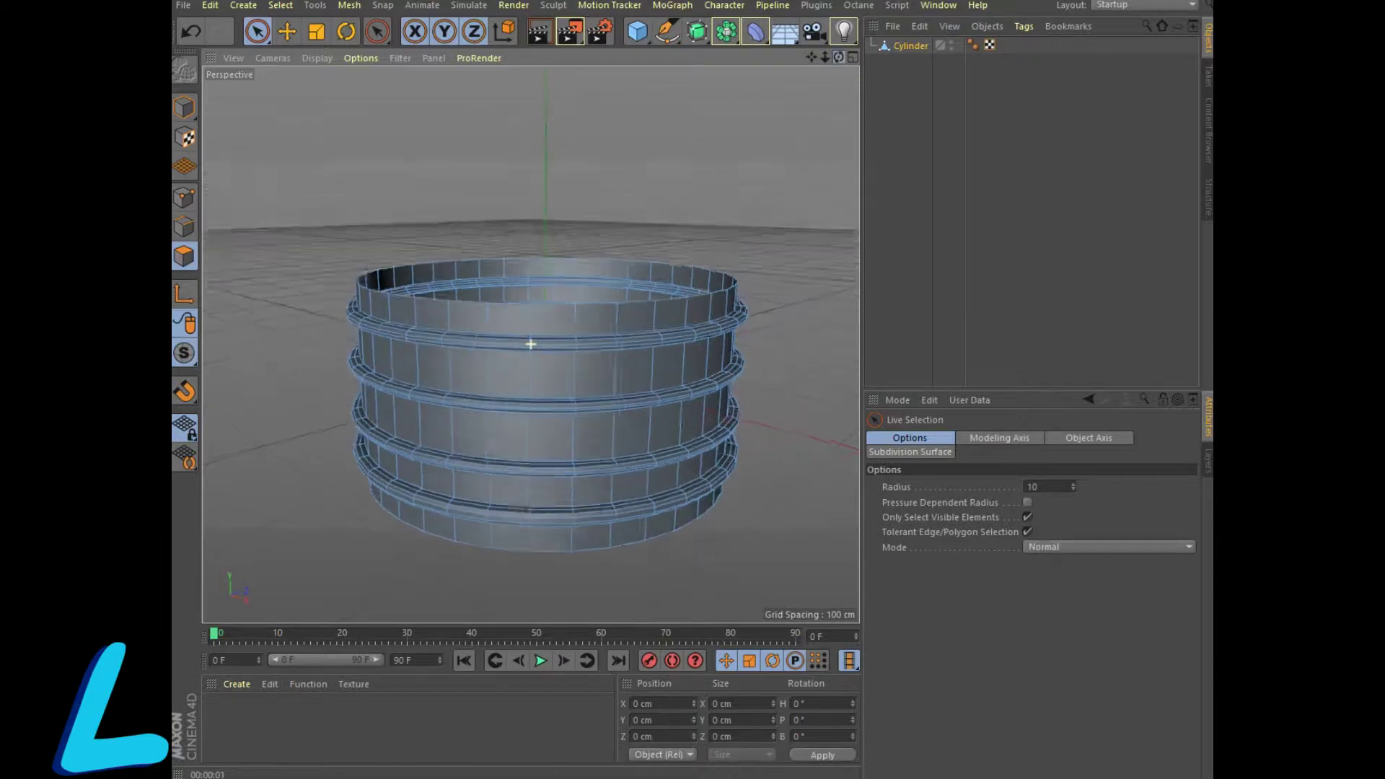
alt+drag(505, 346, 532, 346)
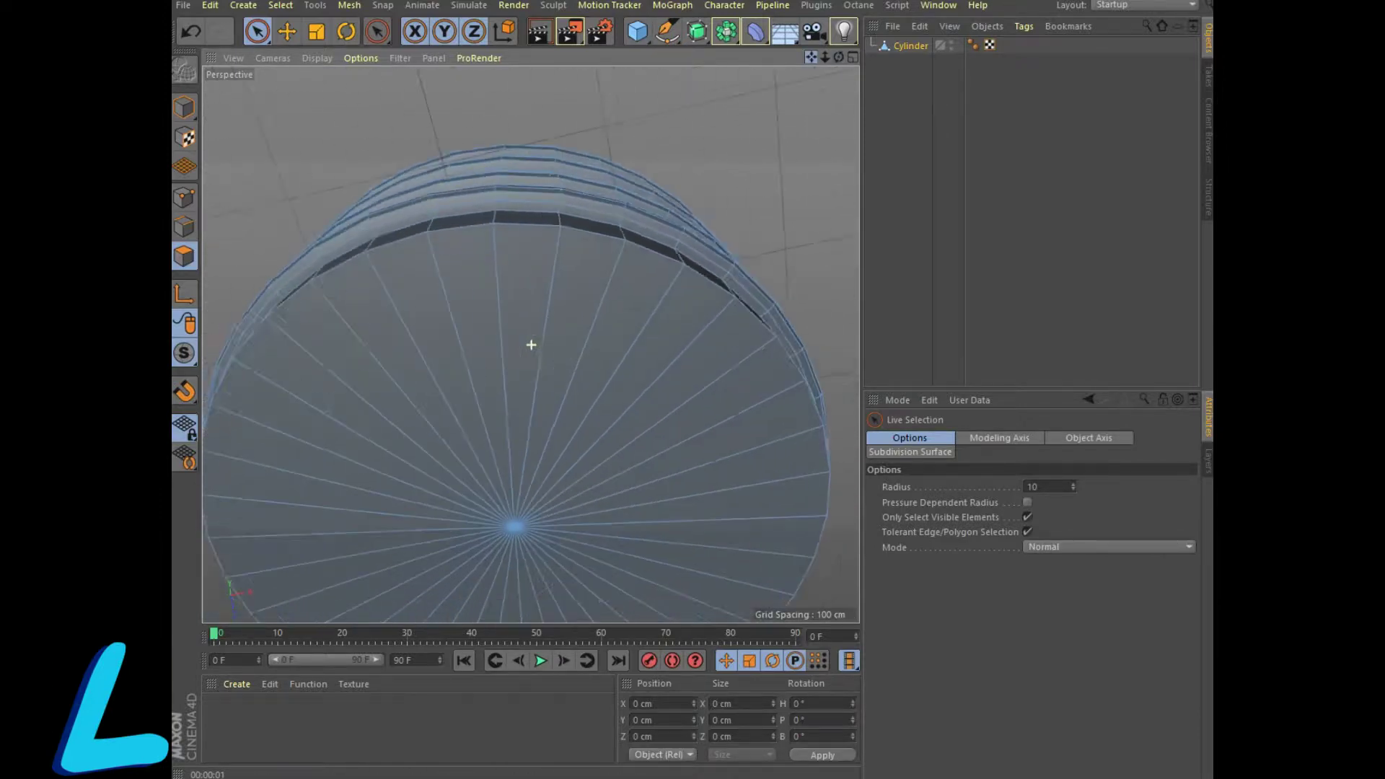
mouse_move(433, 360)
mouse_down()
mouse_move(577, 306)
mouse_move(705, 339)
mouse_move(479, 550)
mouse_move(416, 492)
mouse_up()
right_click(416, 492)
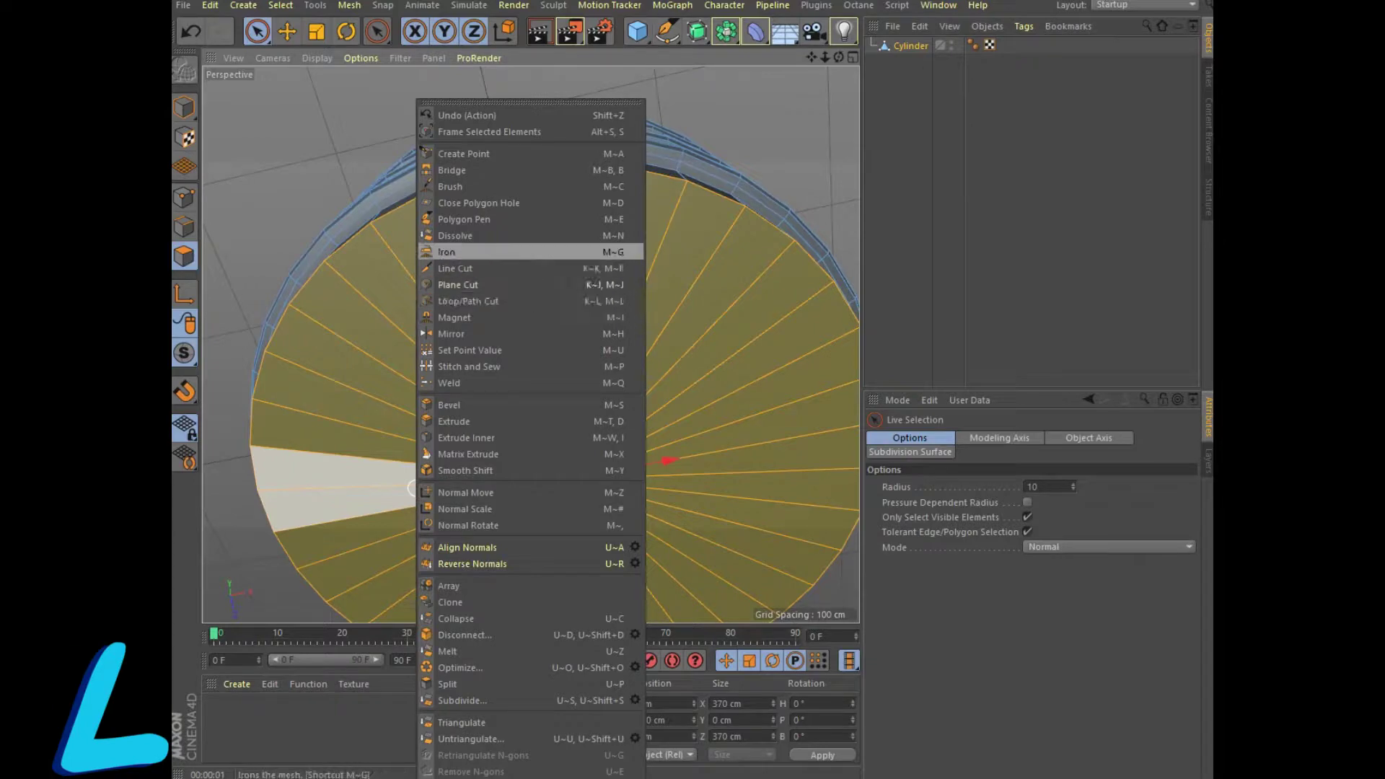
click(461, 235)
alt+drag(495, 238, 557, 380)
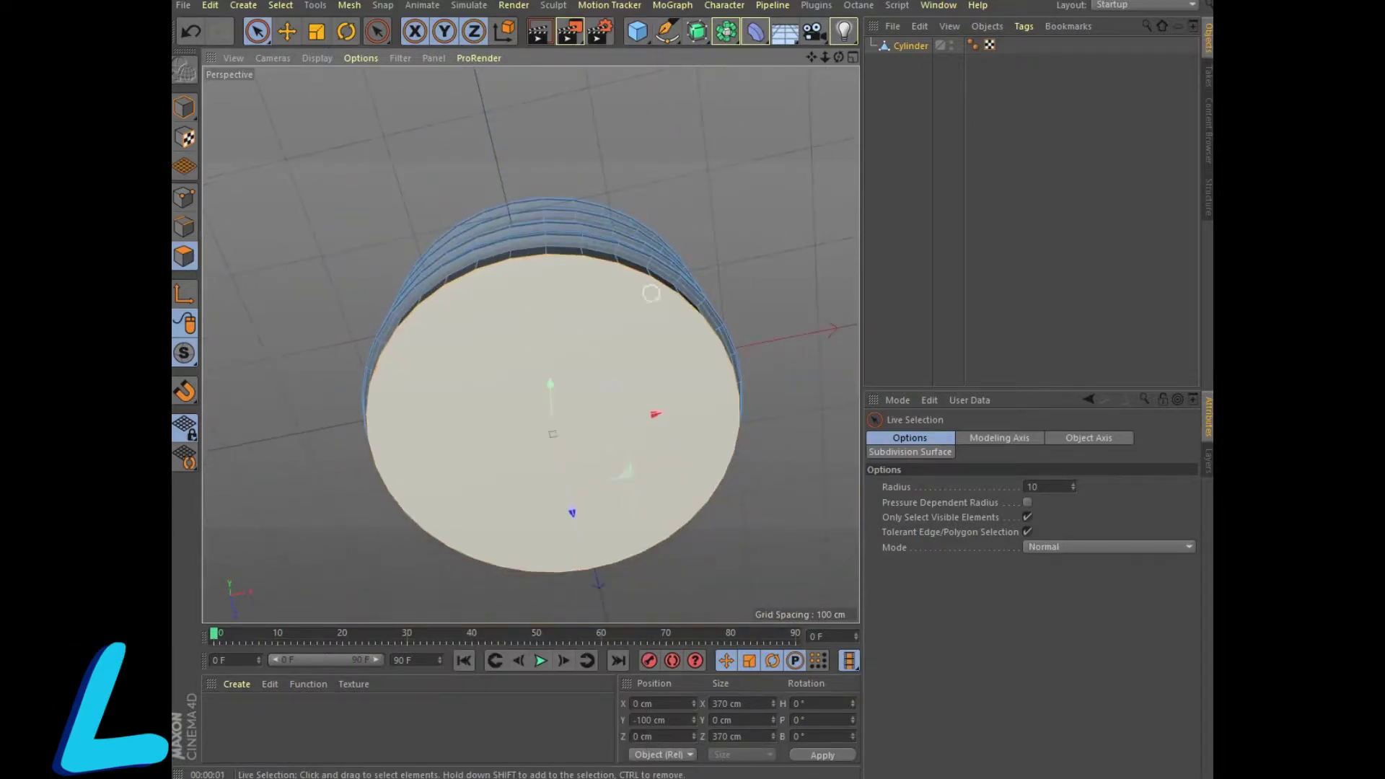
- Extrude Inner the bottom cap at -15 cm, then widen the offset to -30 cm for a base lip
mouse_move(817, 82)
alt+mouse_down()
mouse_move(530, 345)
mouse_move(593, 349)
alt+mouse_up()
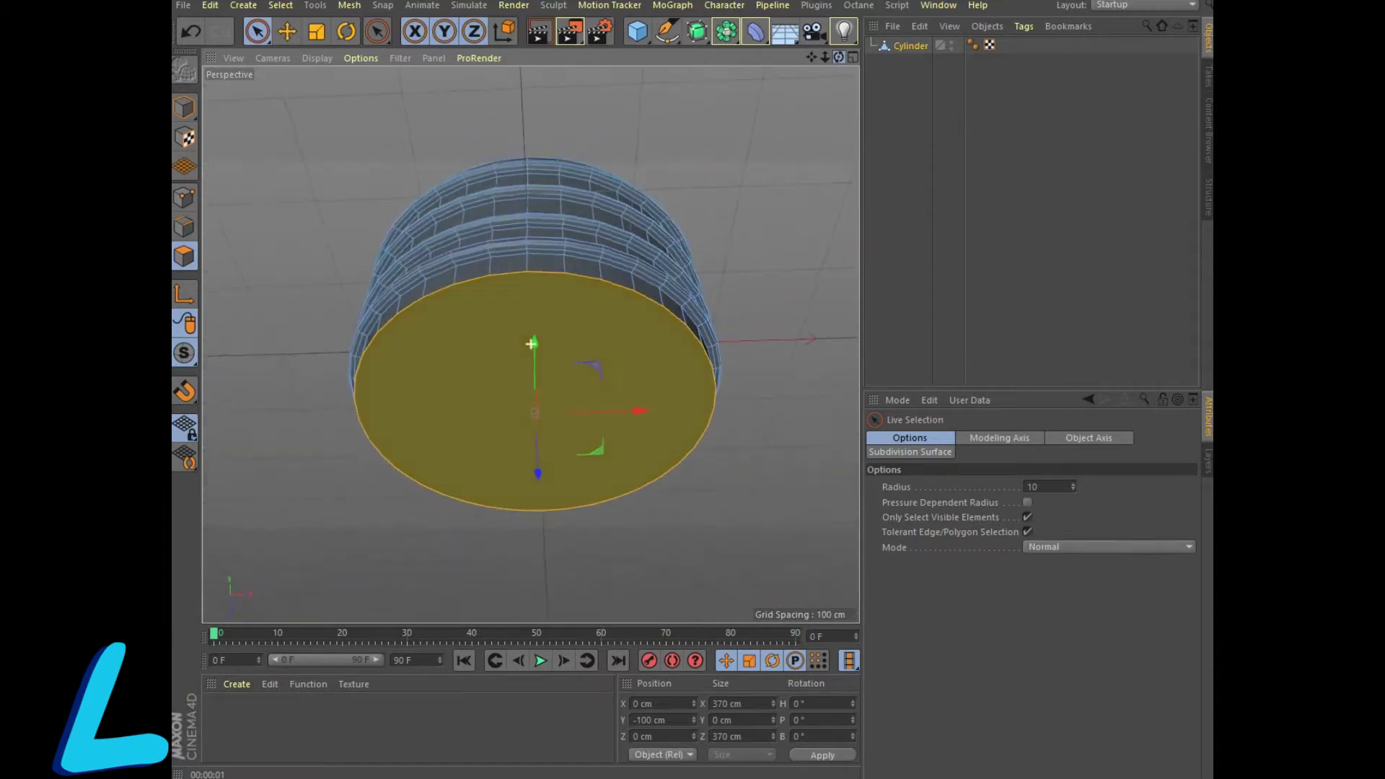
right_click(557, 369)
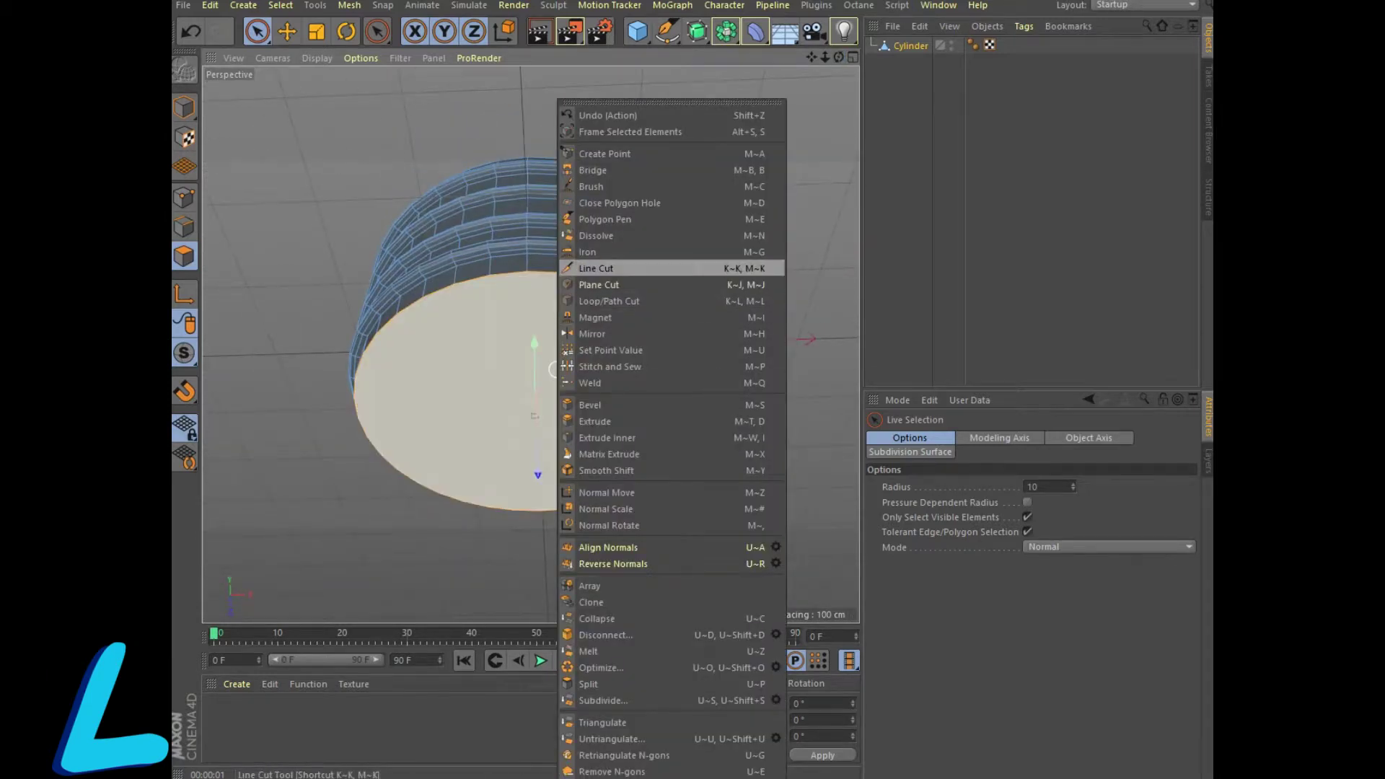
click(607, 438)
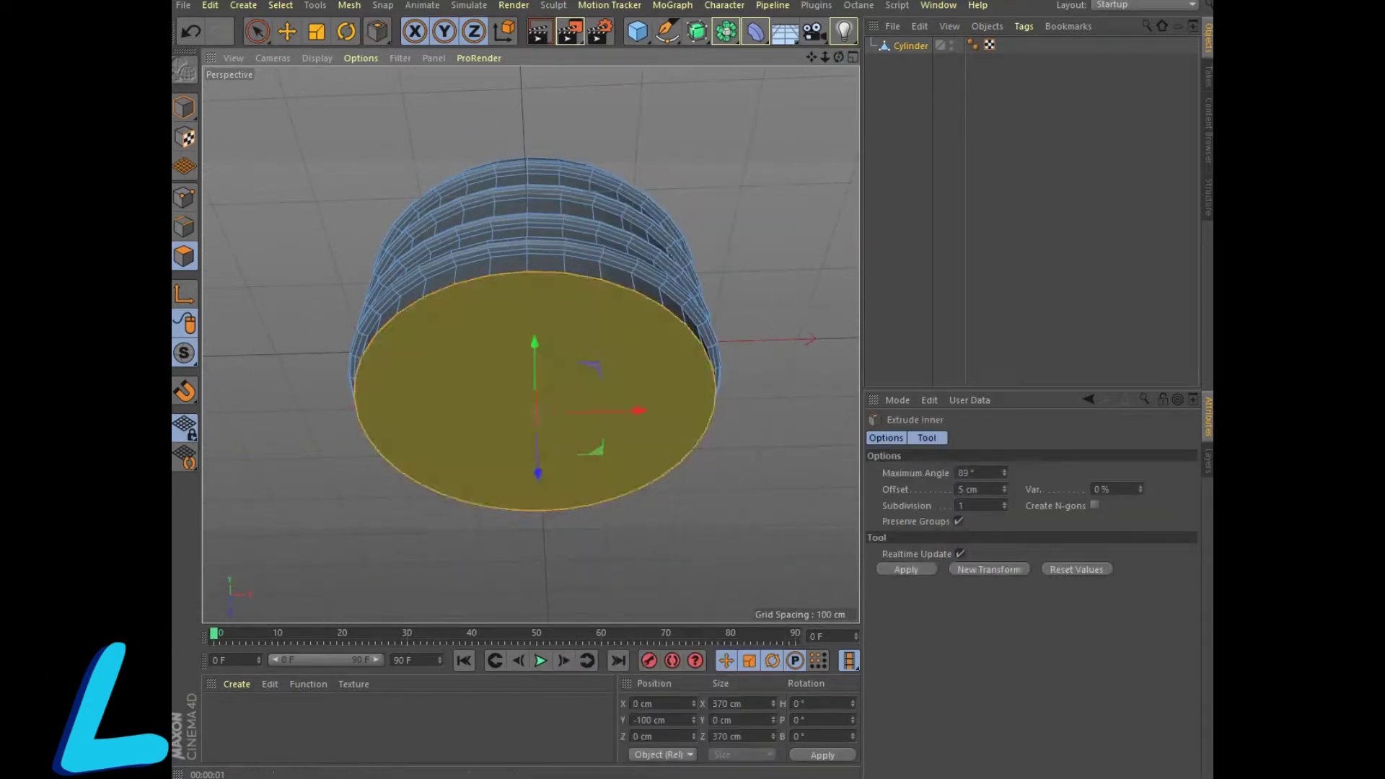
double_click(960, 489)
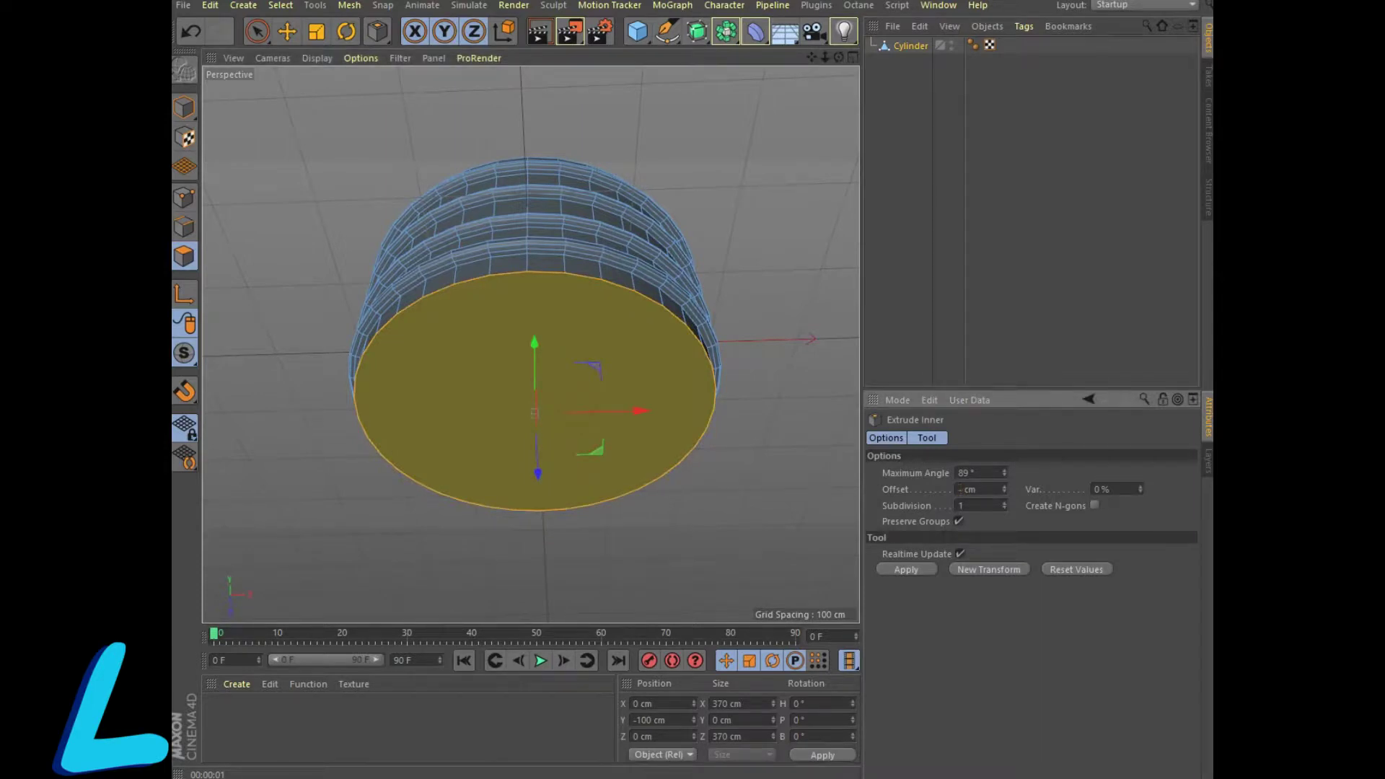
text(15)
click(906, 569)
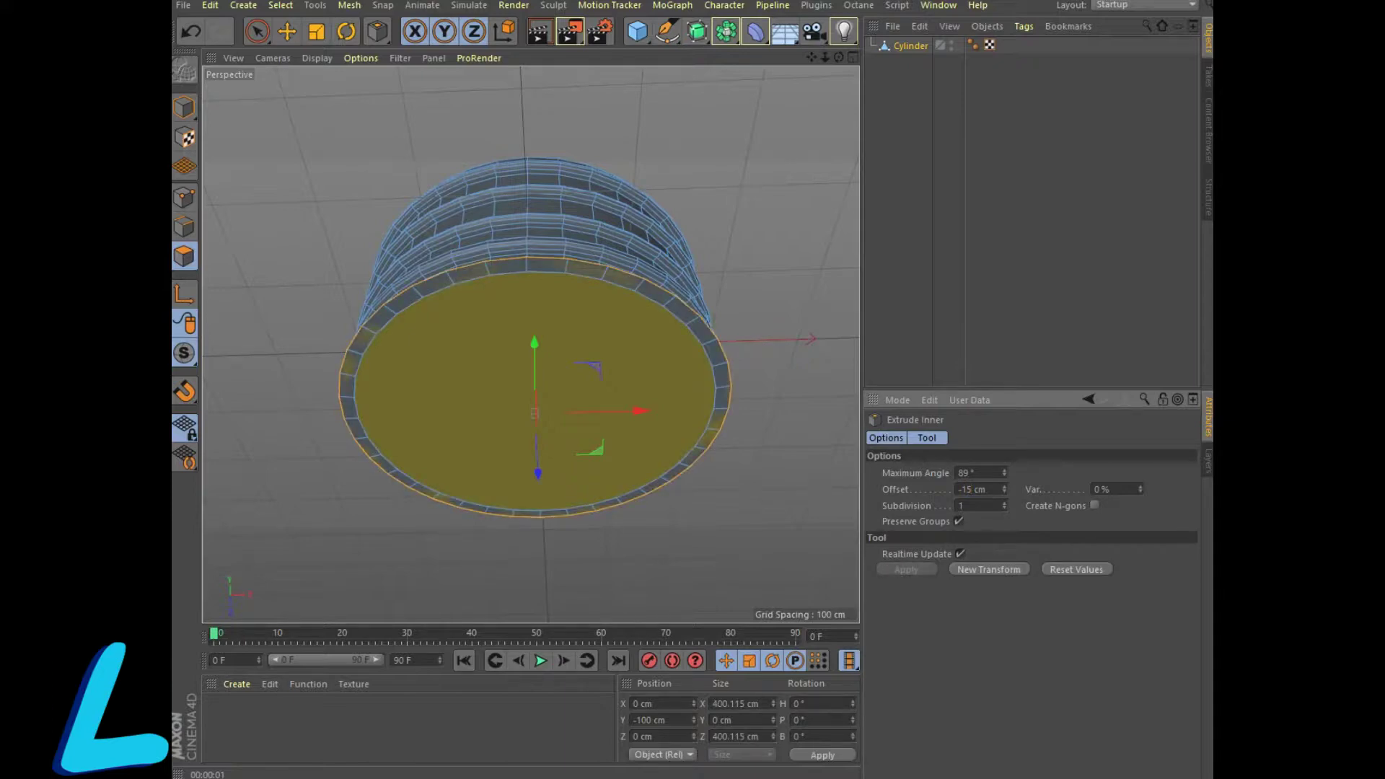
drag(838, 57, 838, 101)
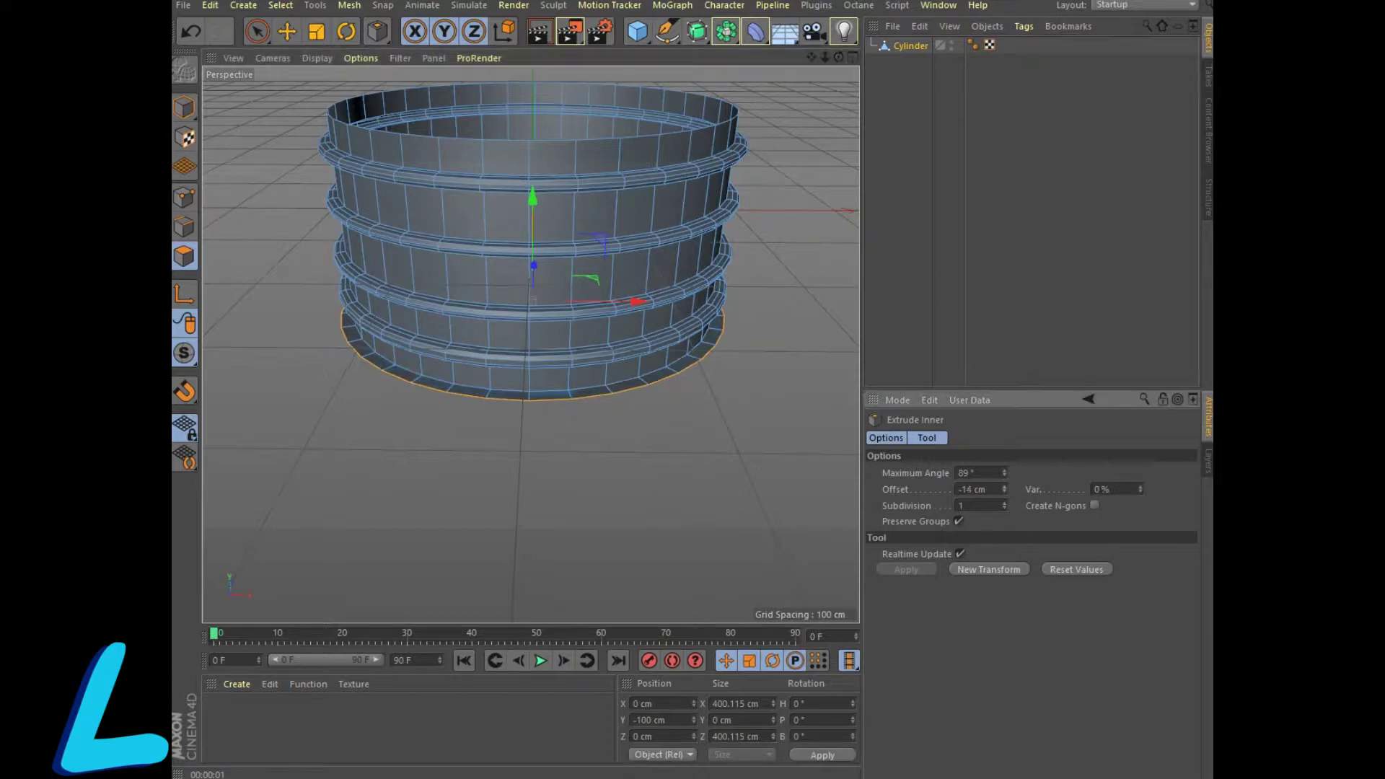
mouse_move(530, 469)
mouse_down()
mouse_move(462, 469)
mouse_move(512, 469)
mouse_up()
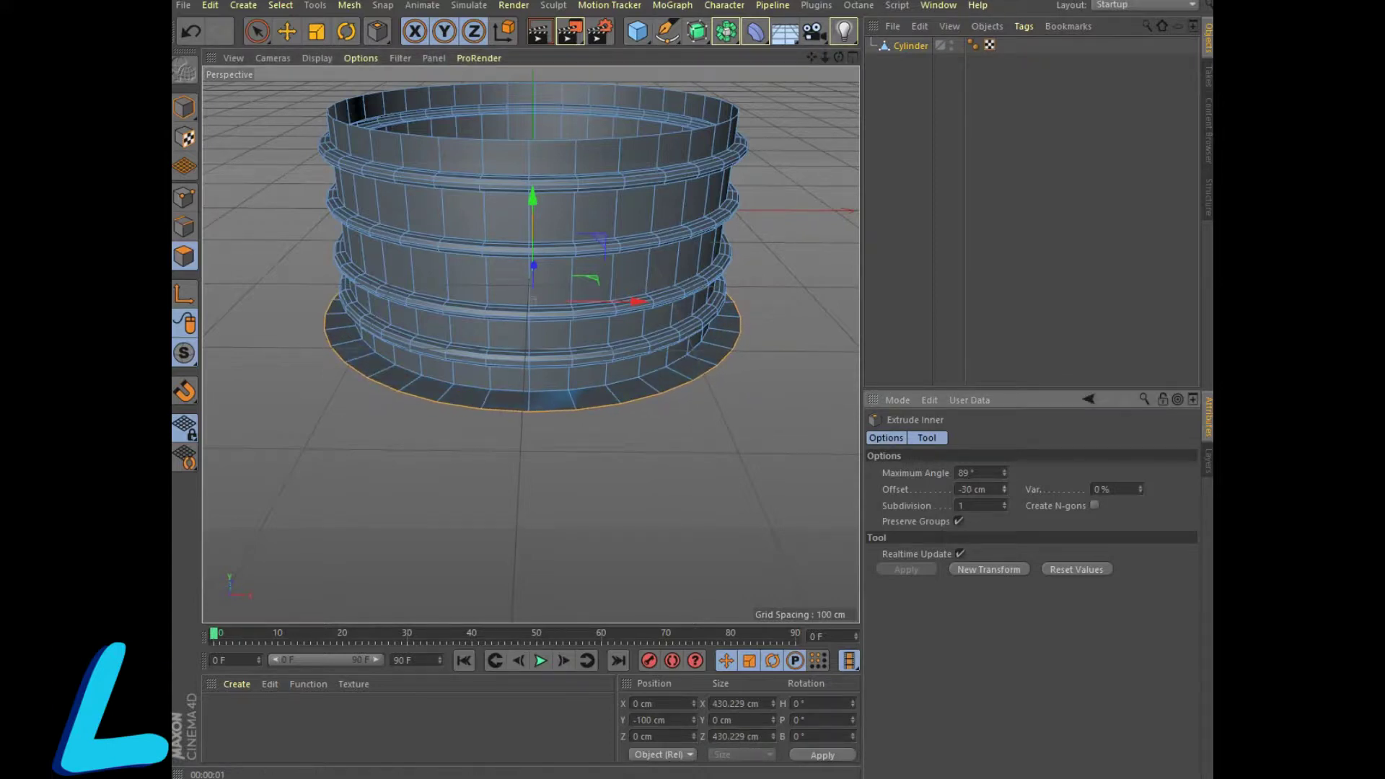
drag(839, 57, 839, 28)
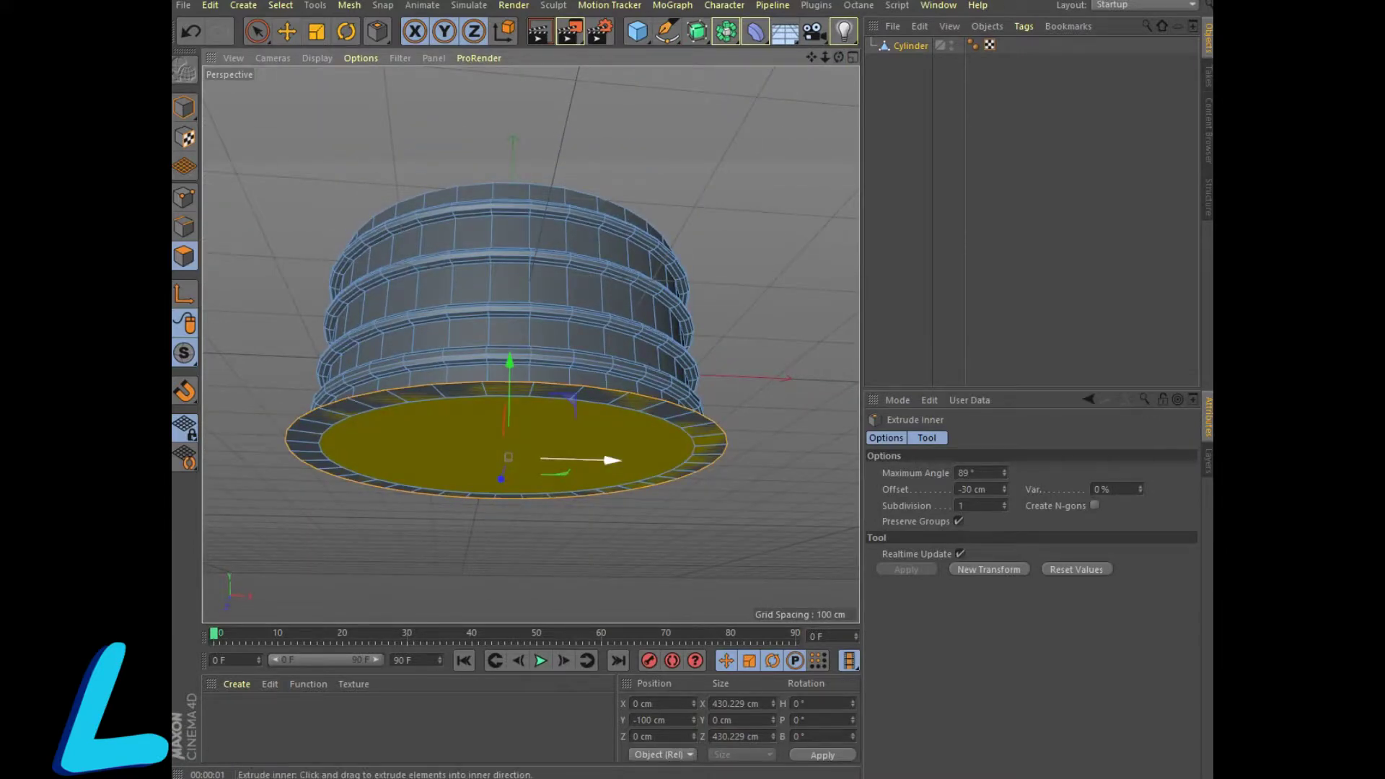
- Extrude the bottom face 30 cm downward into a thick base band
right_click(564, 404)
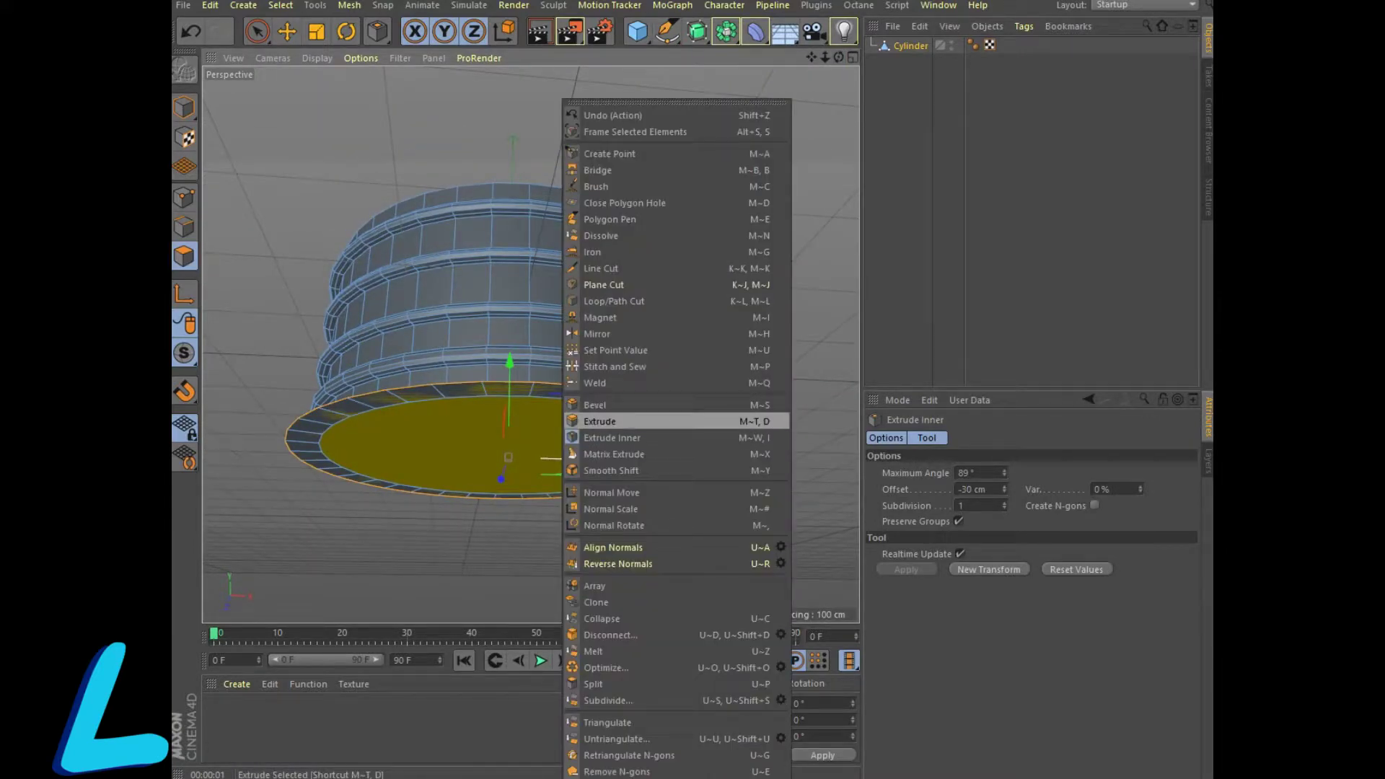
click(577, 421)
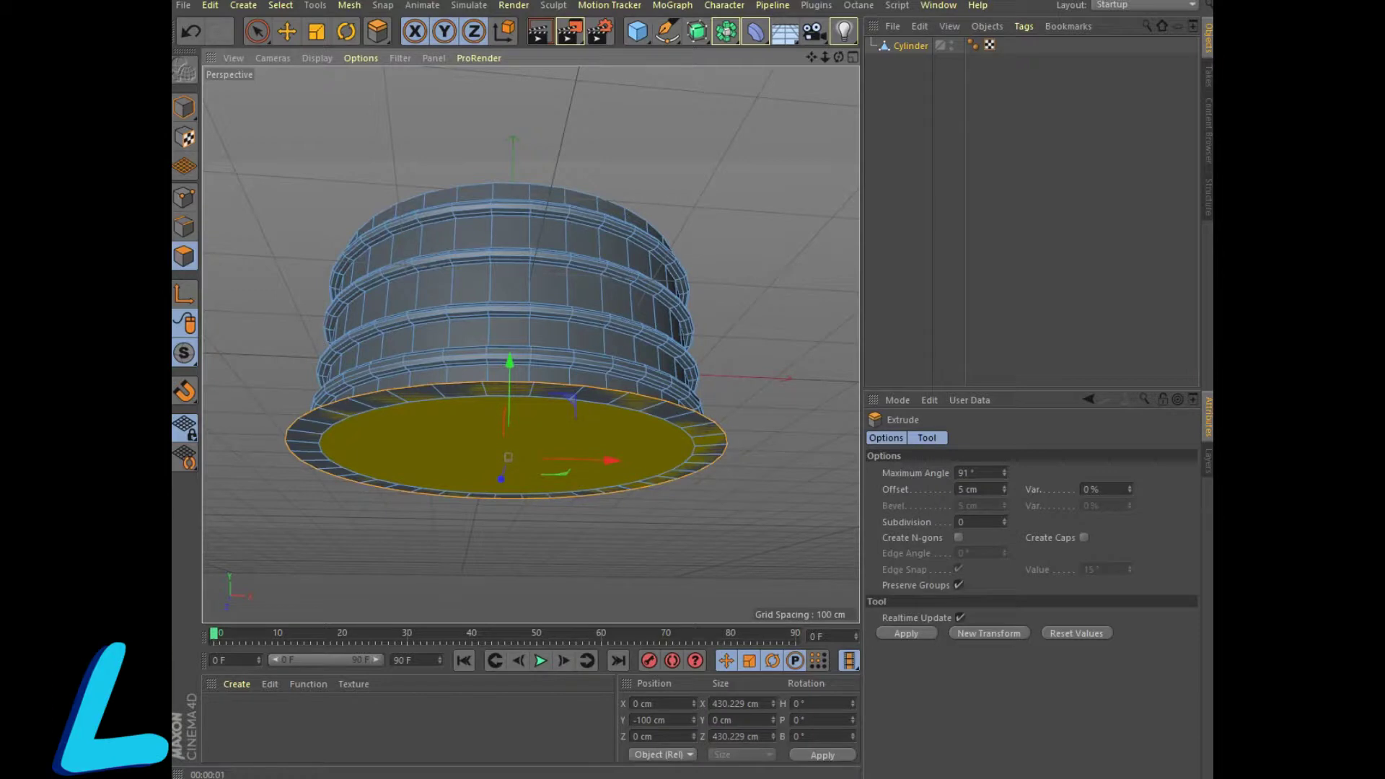
double_click(963, 489)
text(30)
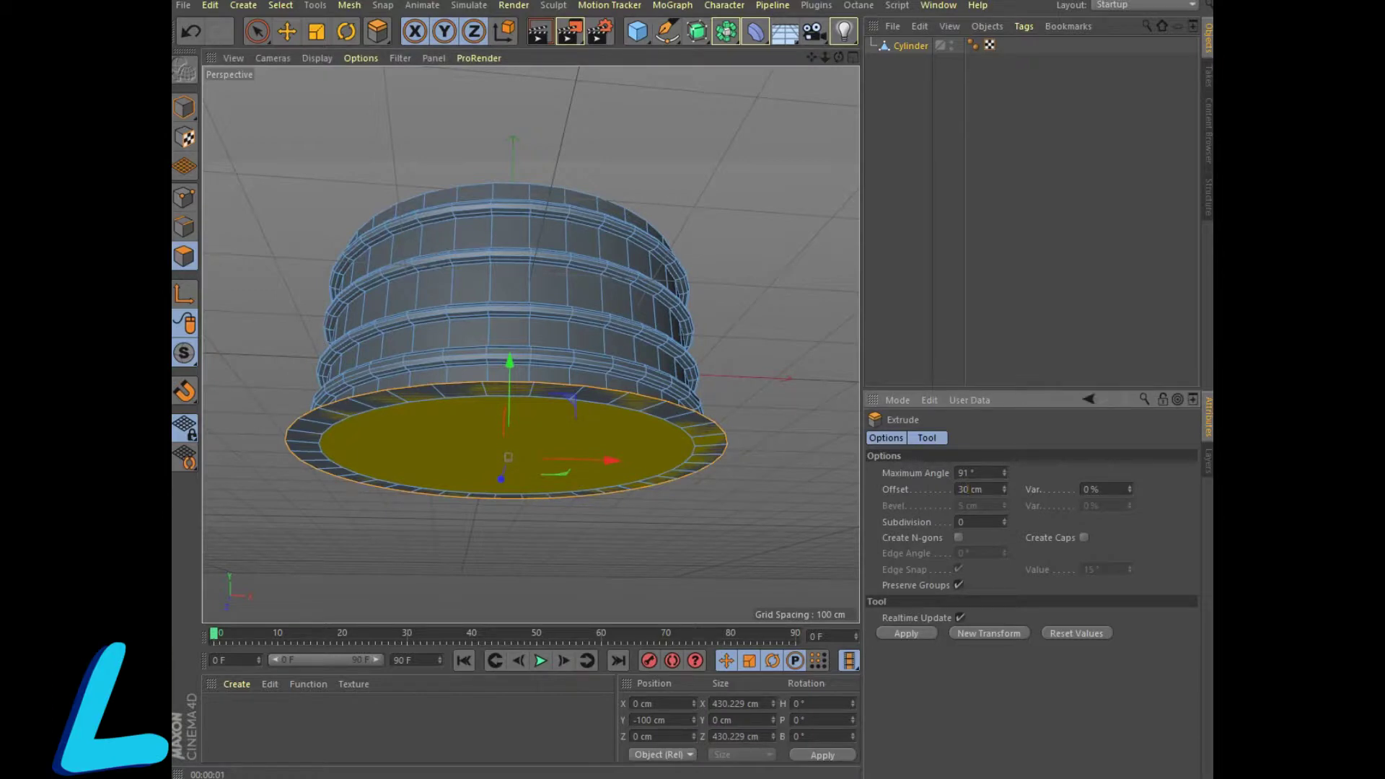
click(905, 633)
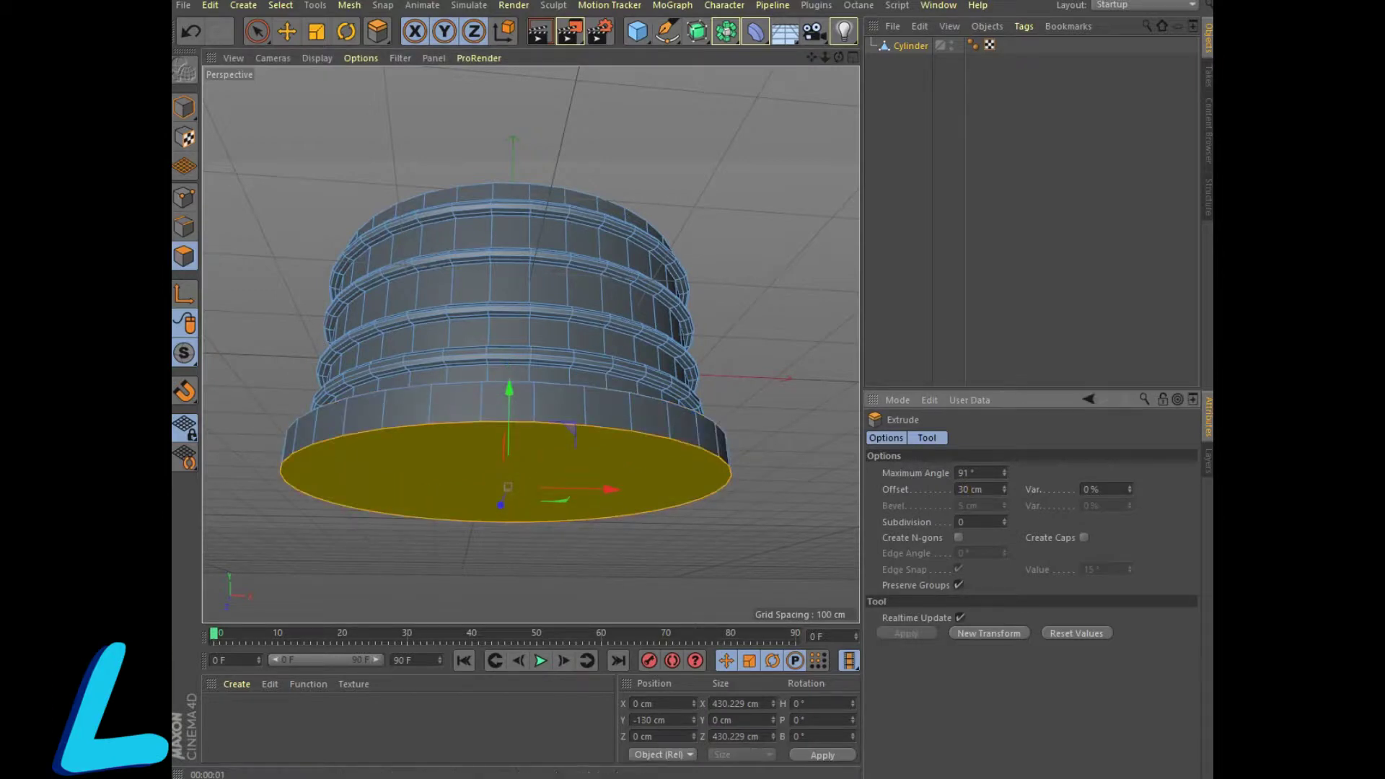
alt+drag(530, 404, 531, 344)
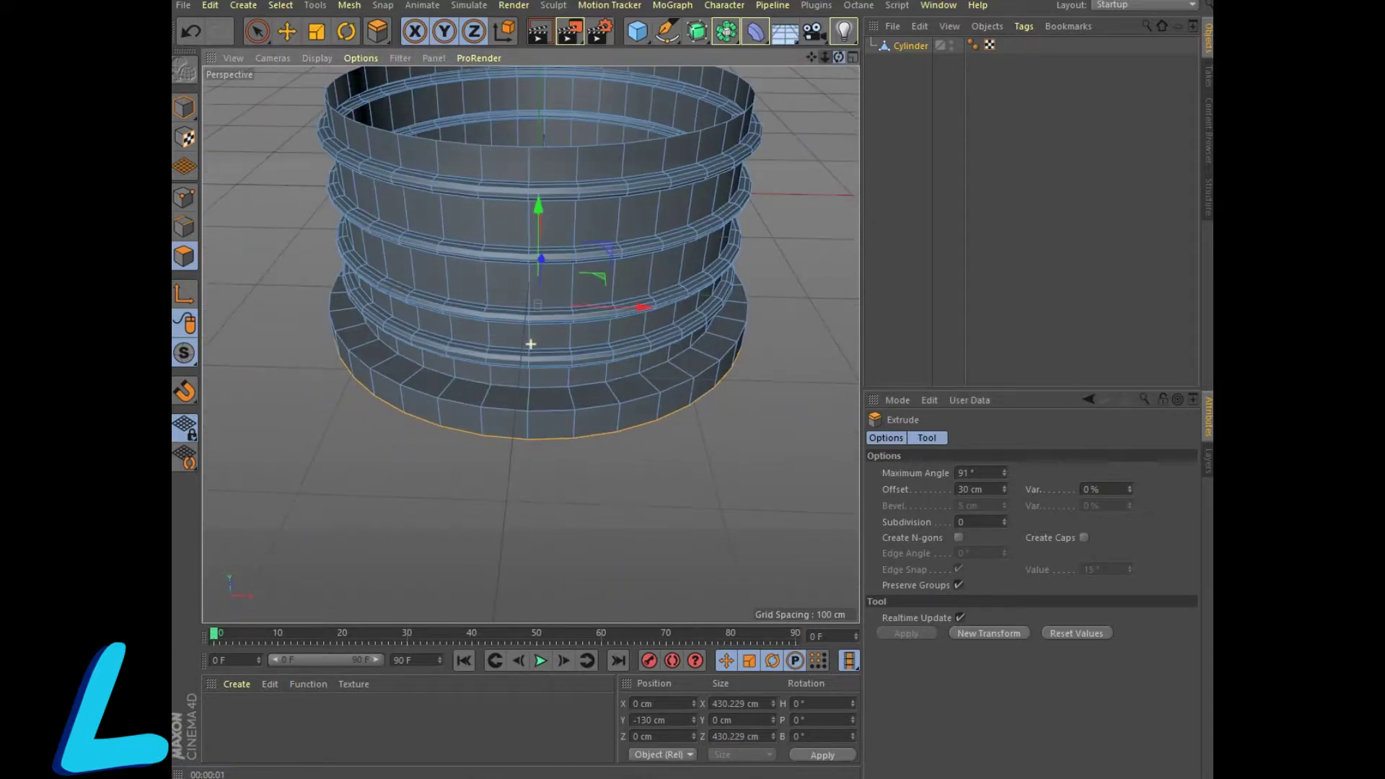
alt+drag(531, 344, 531, 344)
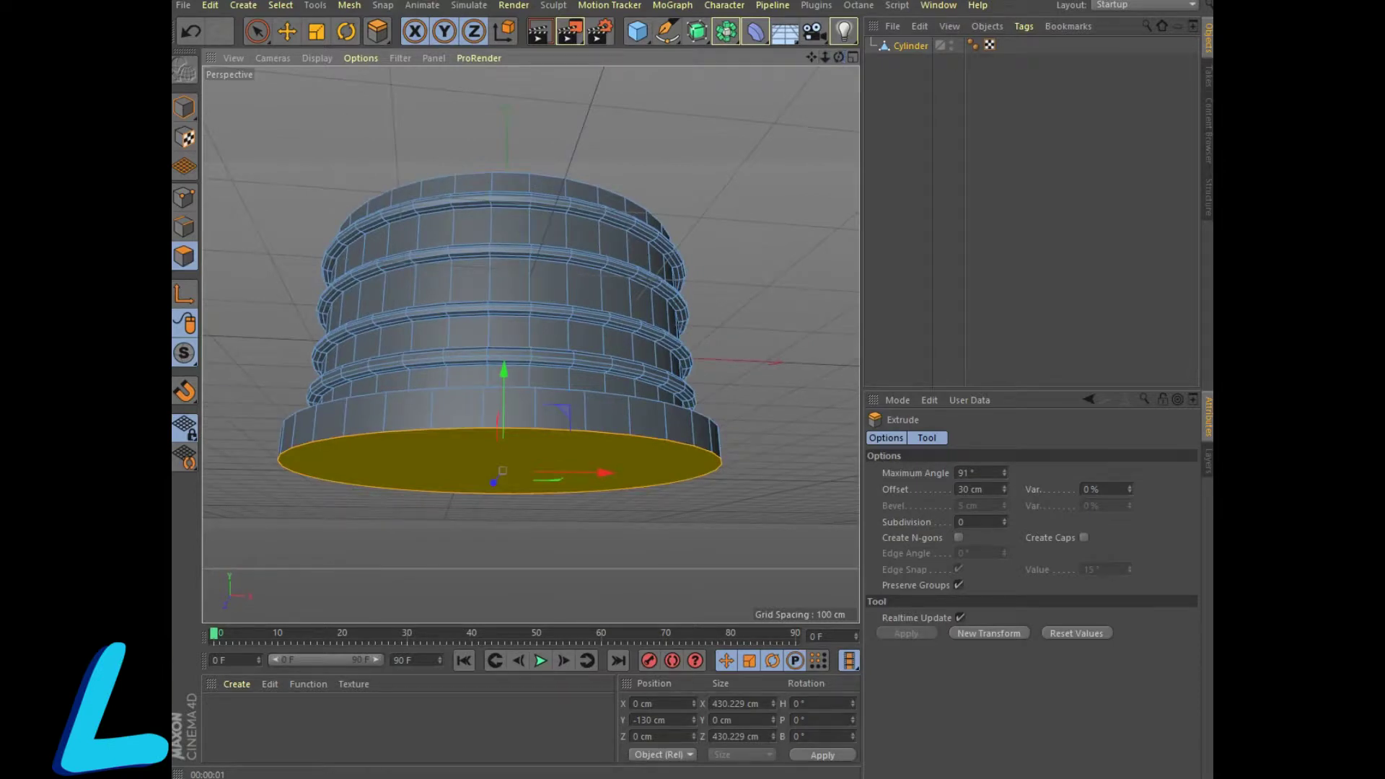
click(316, 31)
- Scale the bottom face wider in X and Z so the base flares to about 508.58 cm
drag(607, 472, 627, 473)
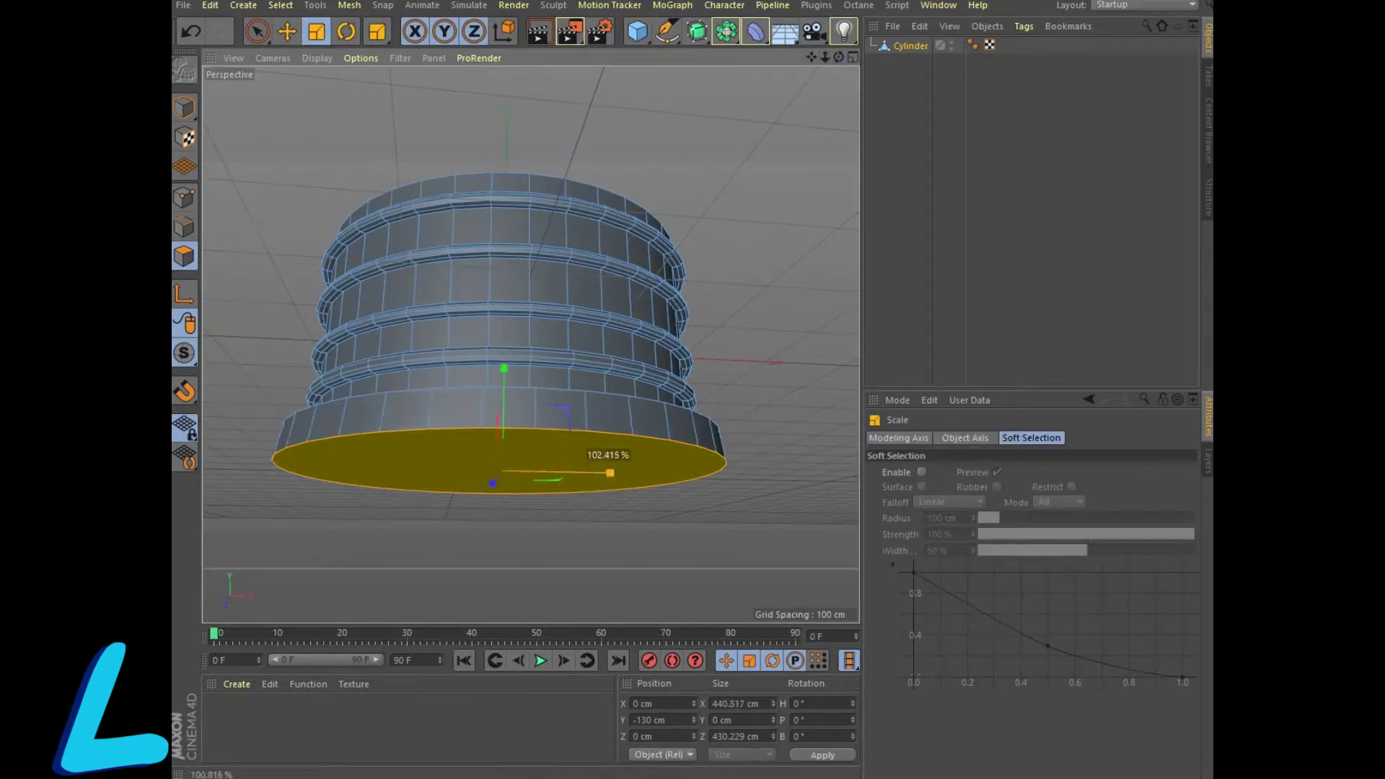
alt+drag(531, 344, 531, 344)
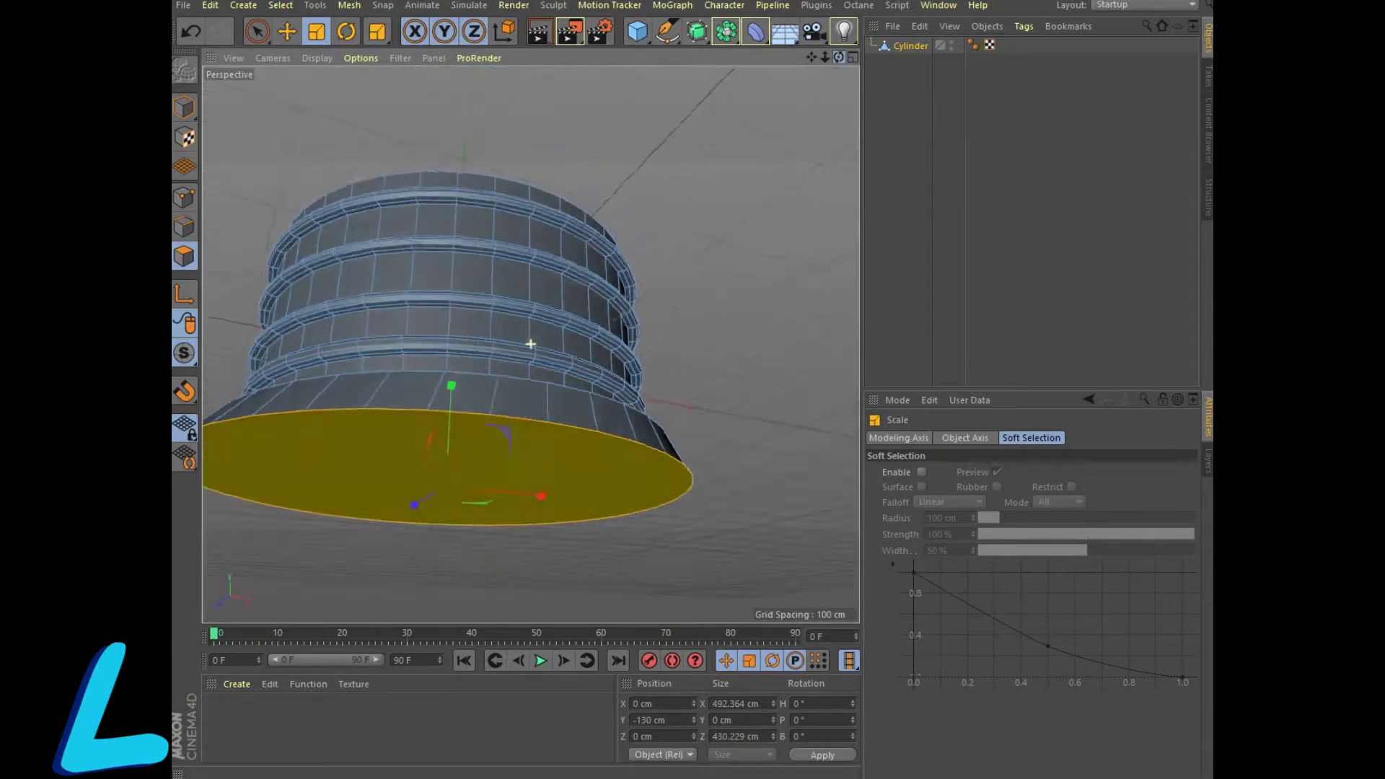
click(852, 57)
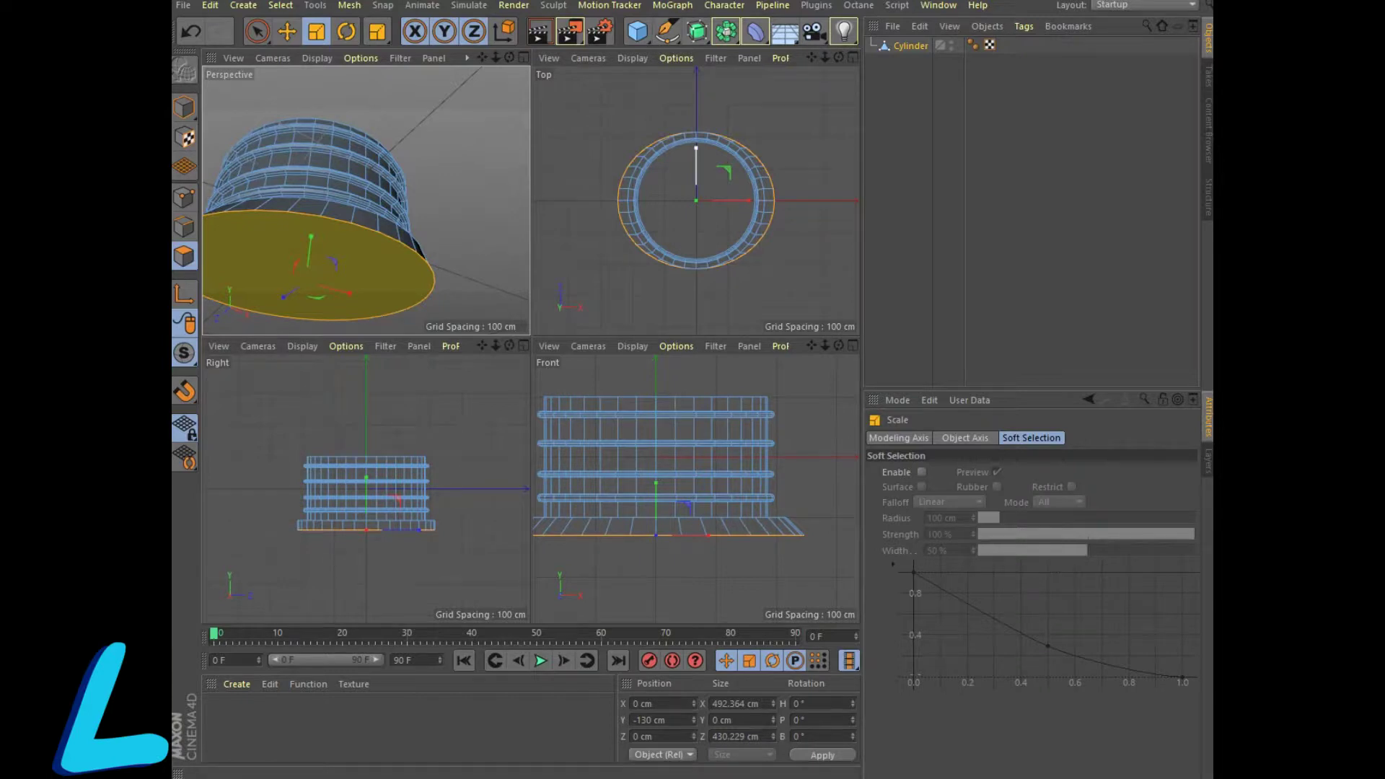
drag(696, 150, 696, 142)
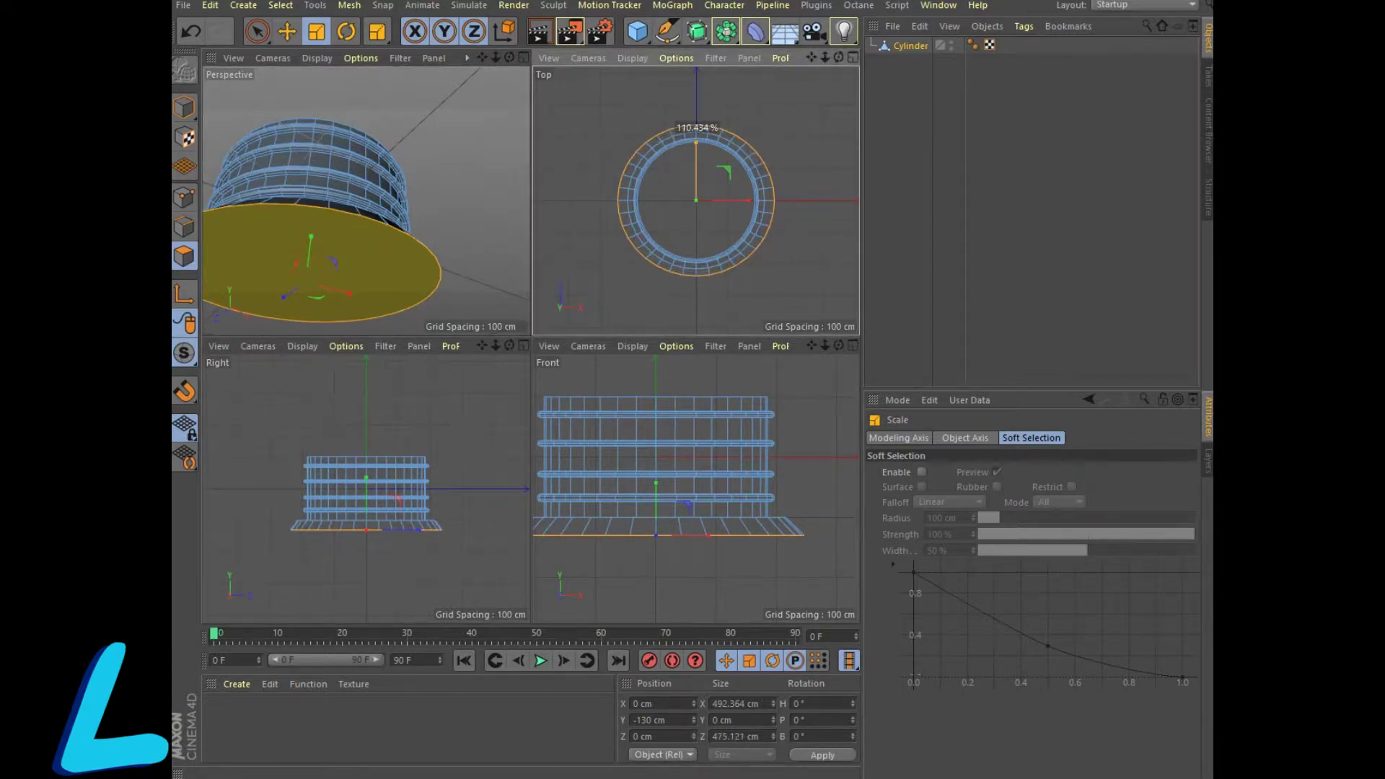
drag(697, 137, 697, 130)
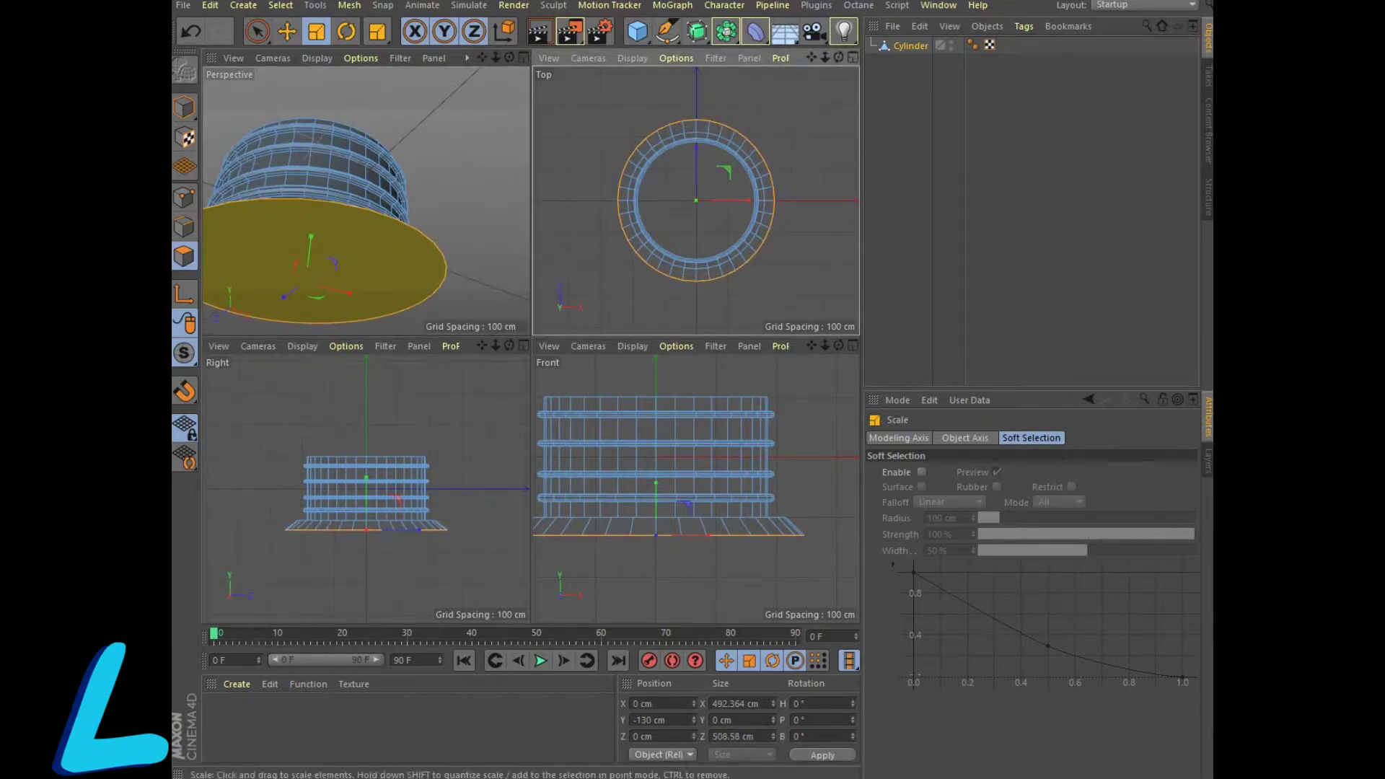
key(F1)
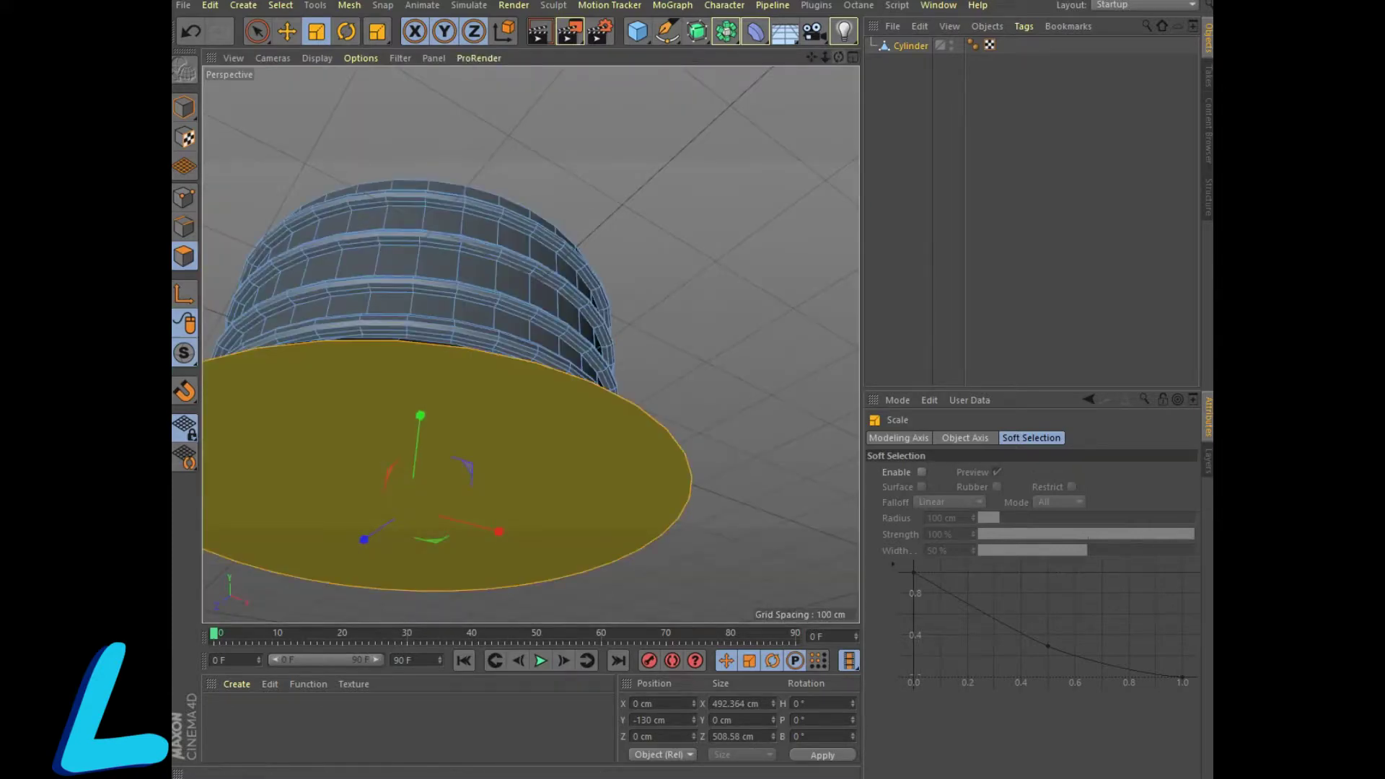
alt+drag(530, 404, 530, 344)
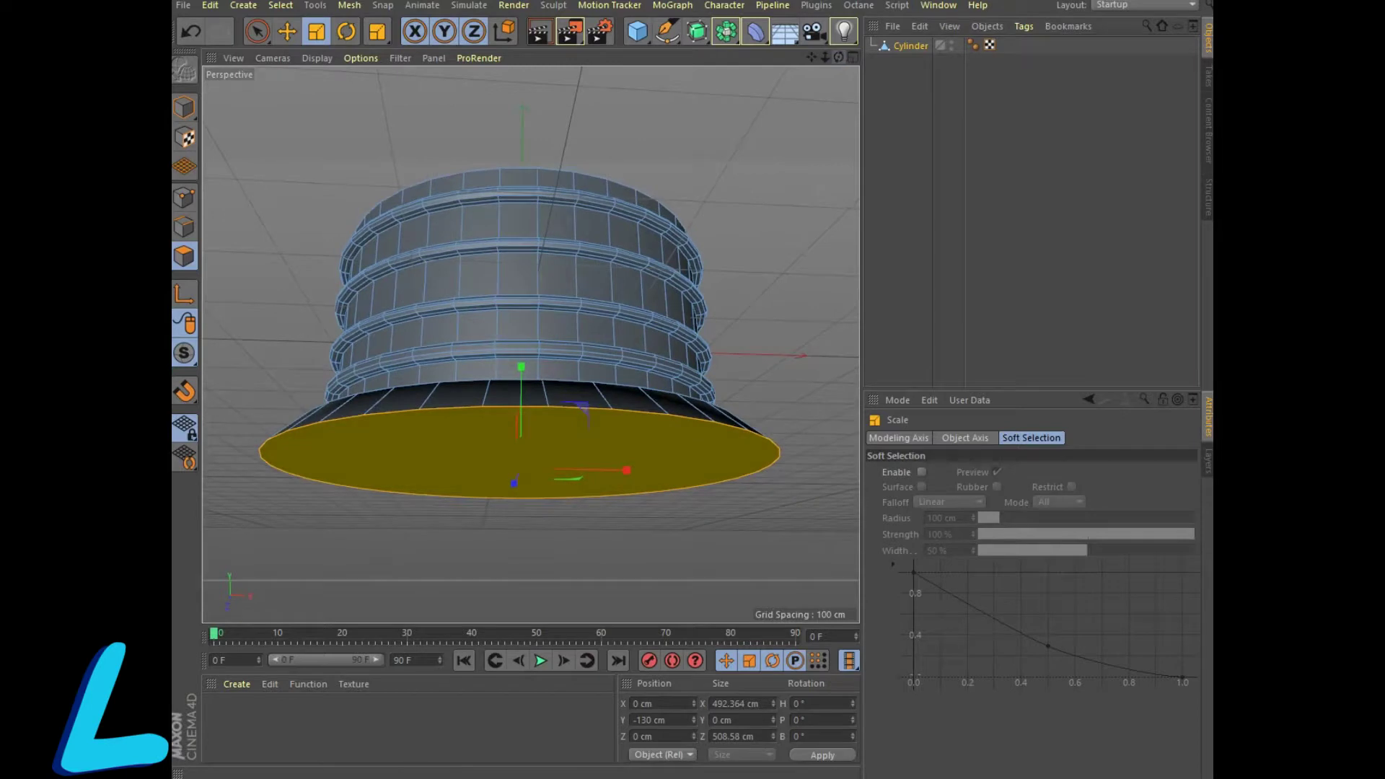
- Inset the bottom cap with Extrude Inner at -40 cm, widening the base to about 572.651 cm
right_click(602, 433)
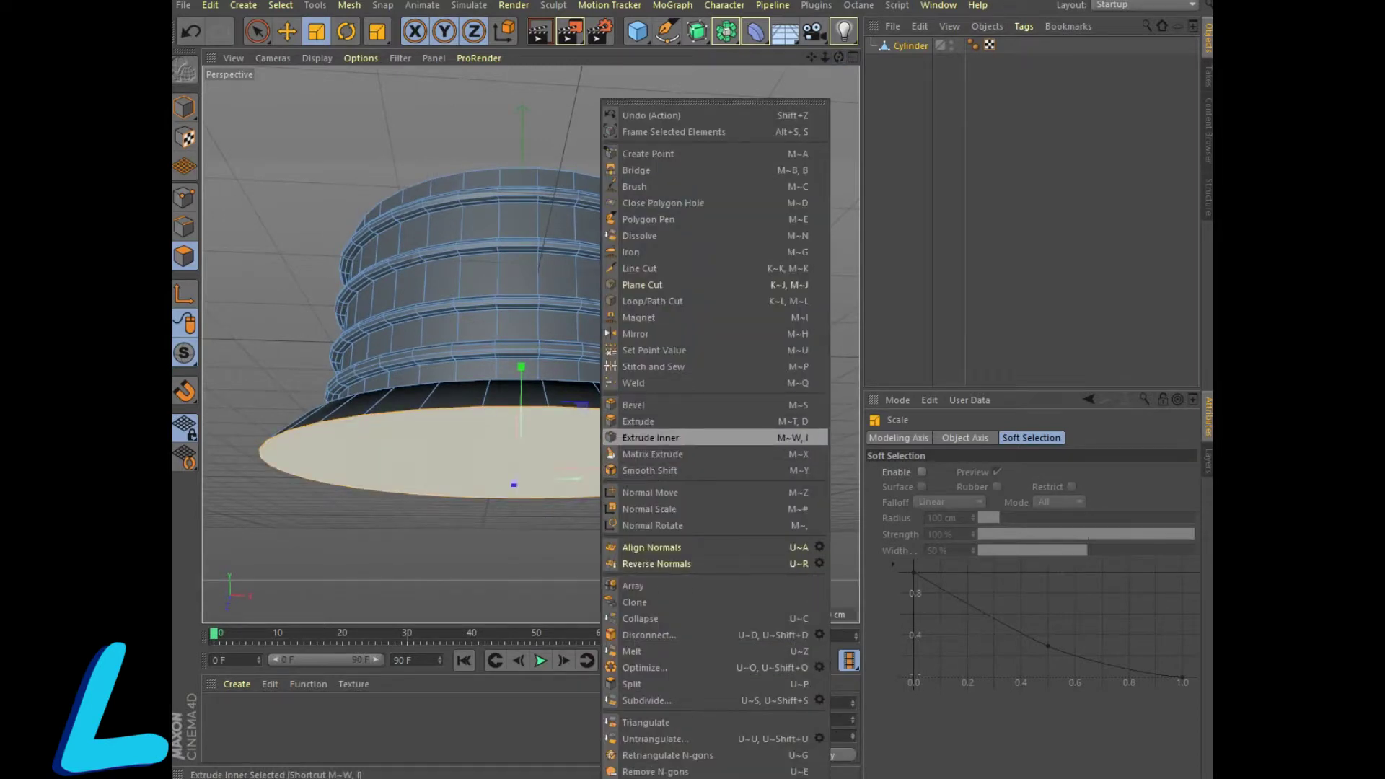
click(649, 437)
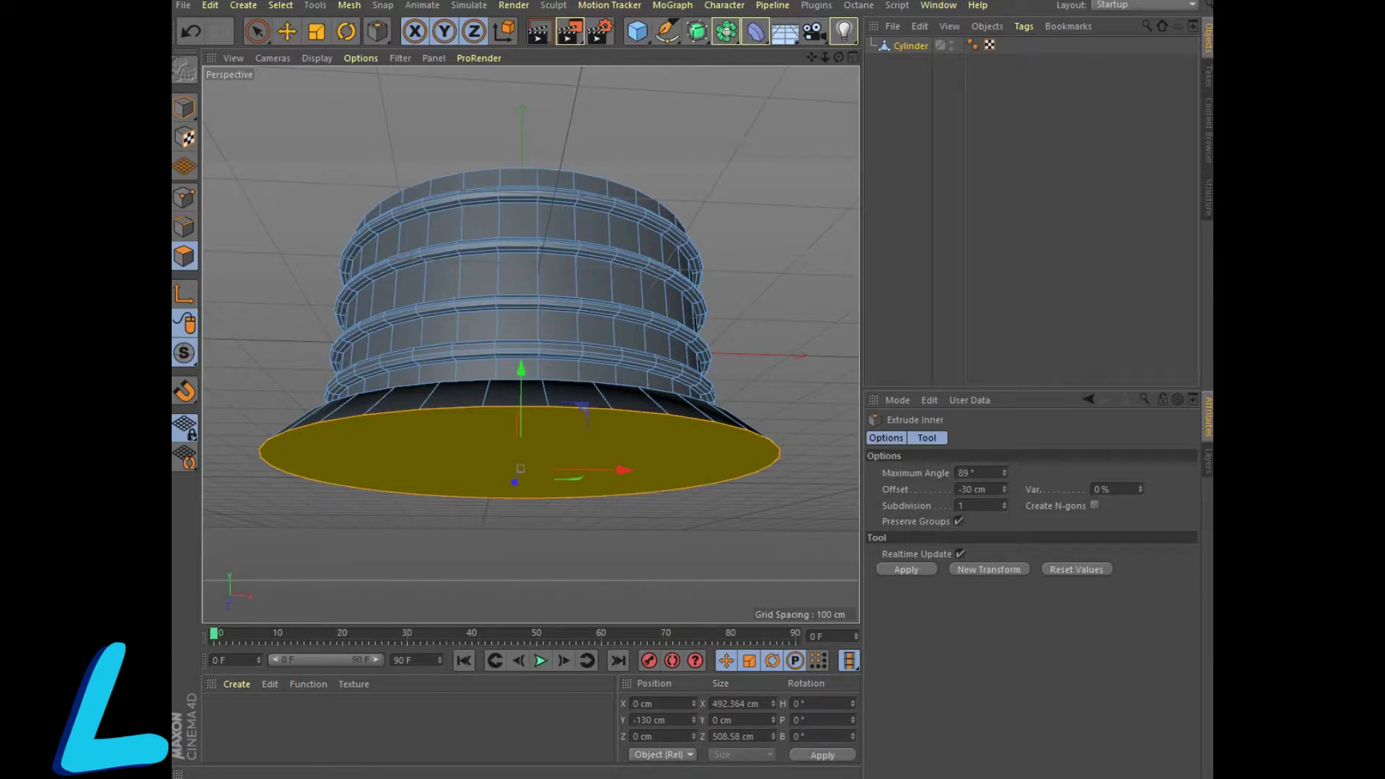
click(965, 489)
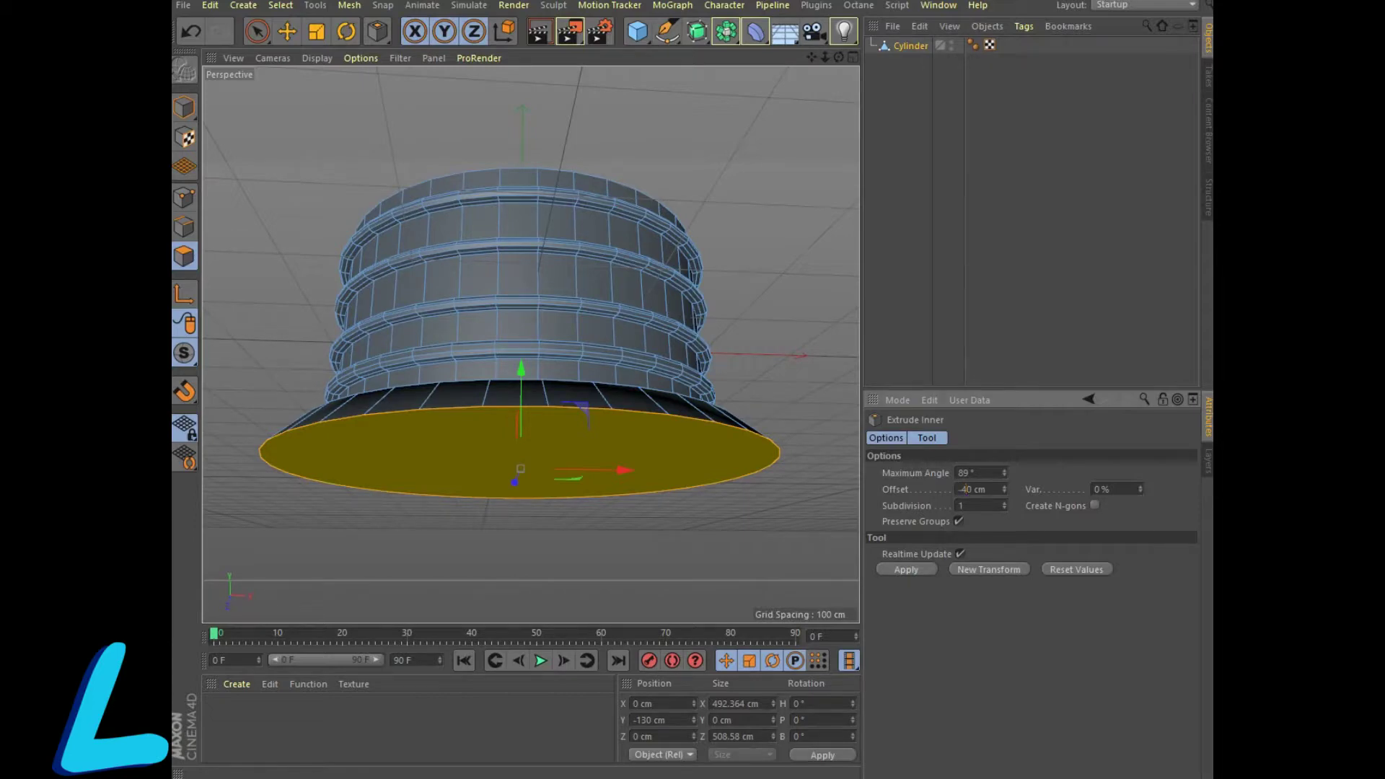
key(Return)
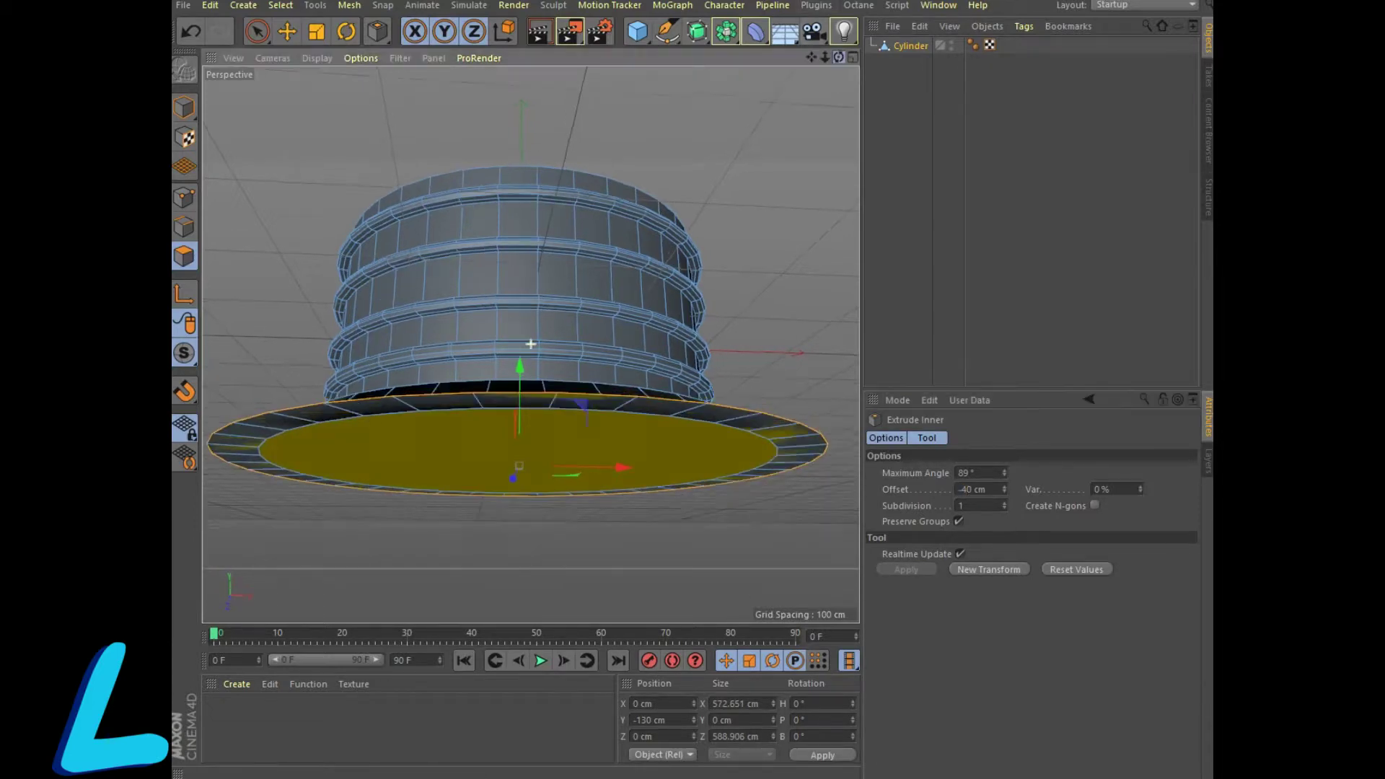
alt+drag(530, 344, 549, 339)
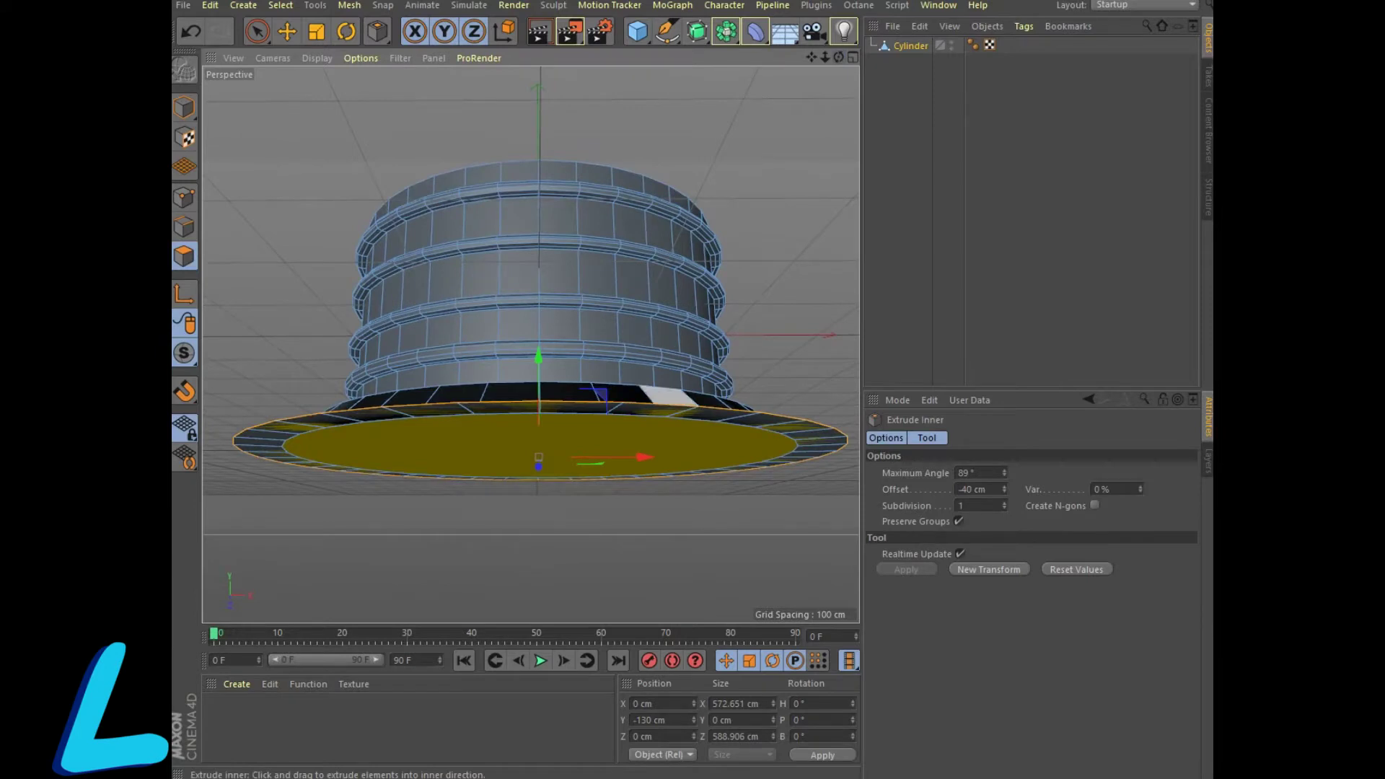
right_click(614, 456)
click(685, 420)
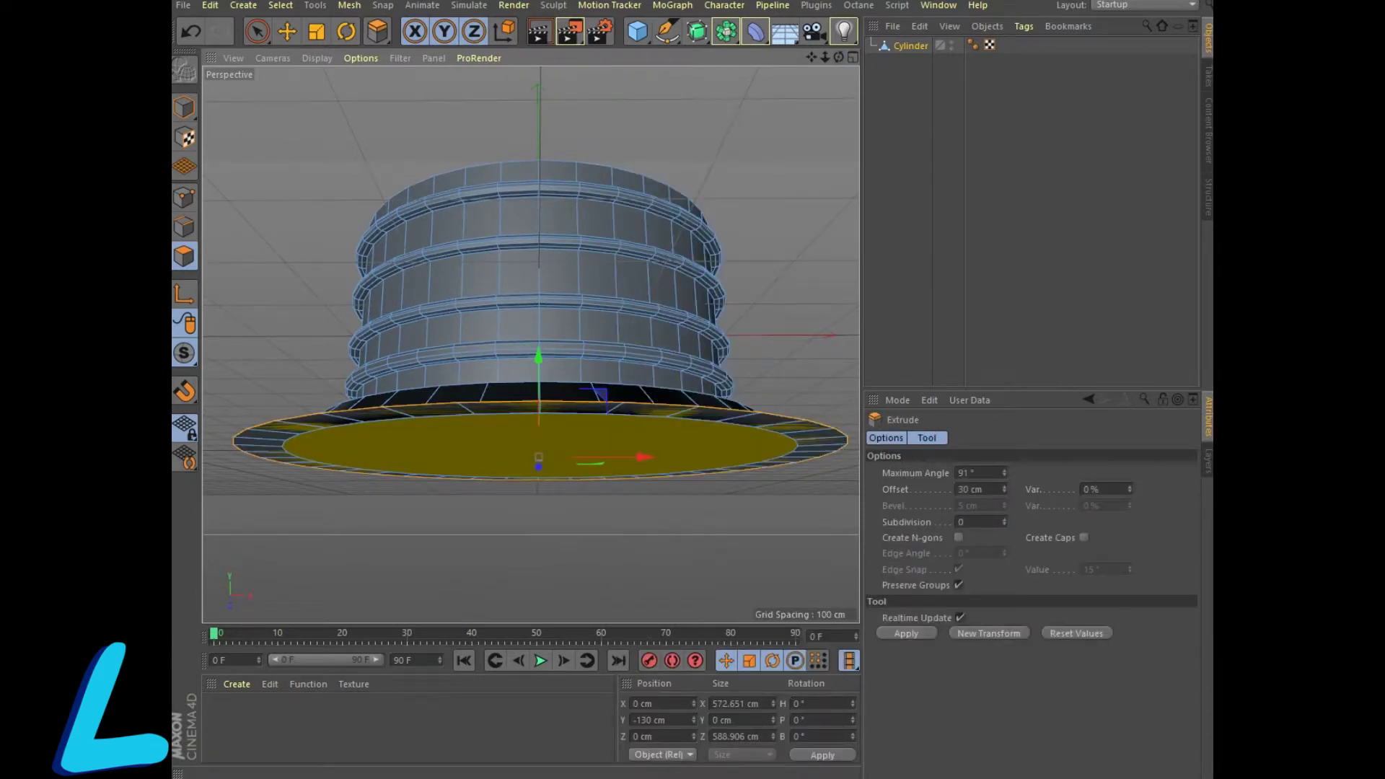
- Extrude the bottom cap 60 cm downward, then drag it further to form a tall straight base
double_click(965, 489)
text(60)
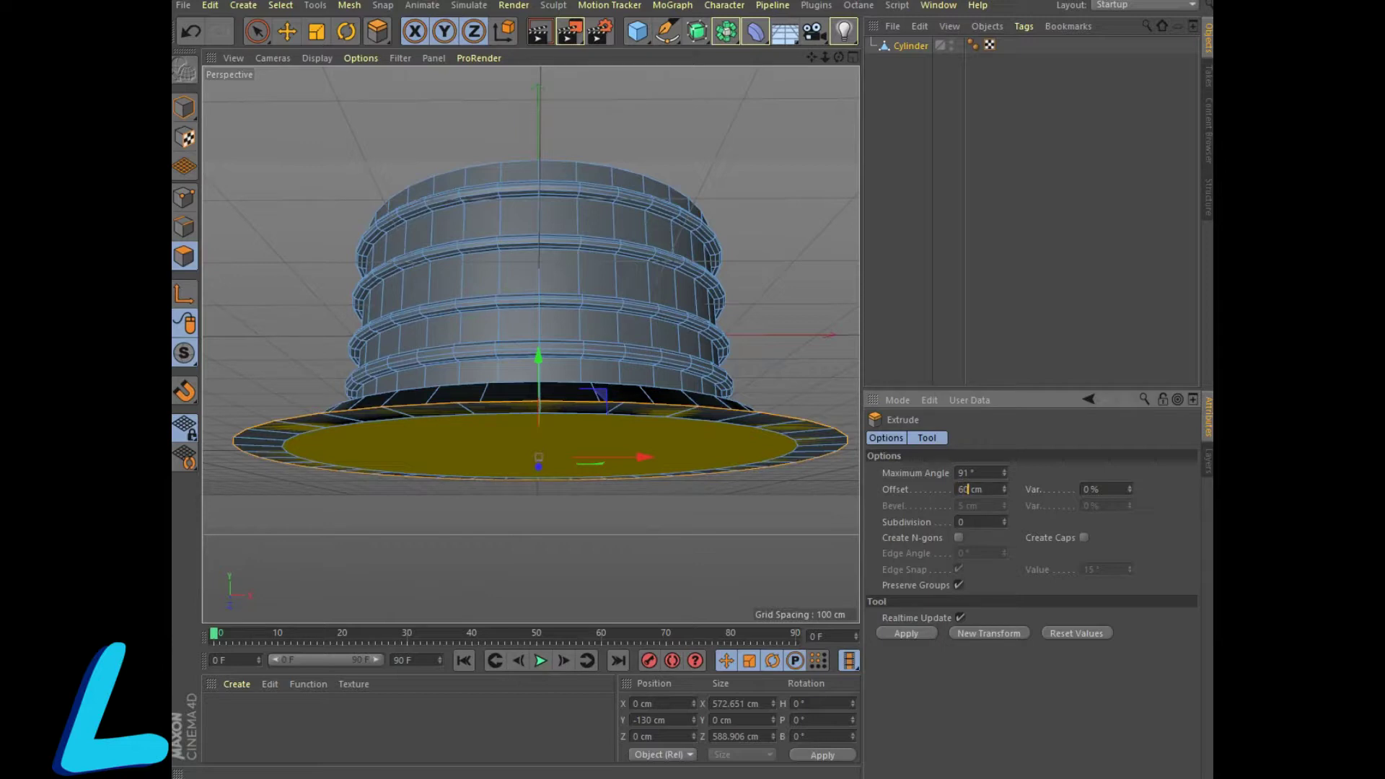
key(Return)
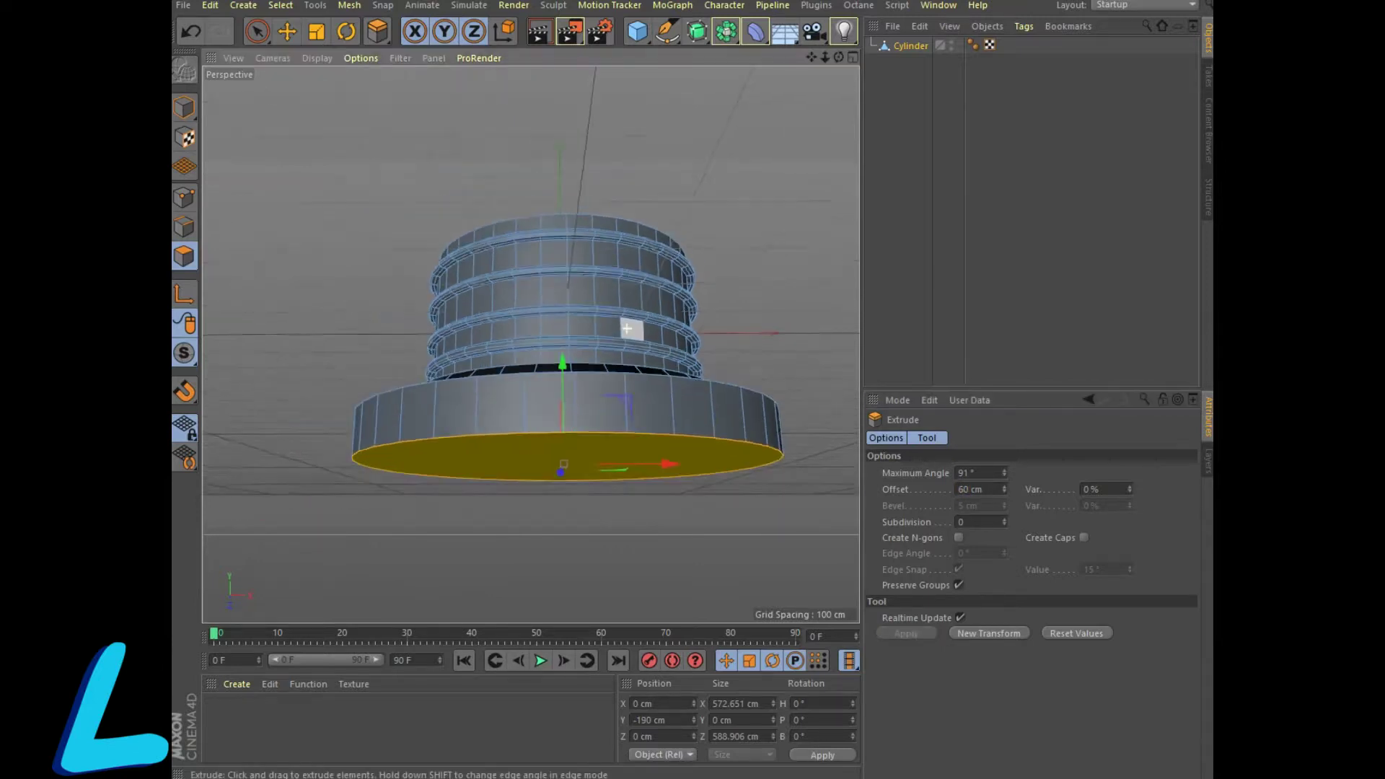
scroll(638, 310, down, 3)
alt+drag(530, 288, 531, 346)
mouse_move(563, 389)
mouse_down()
mouse_move(573, 424)
mouse_move(630, 352)
mouse_up()
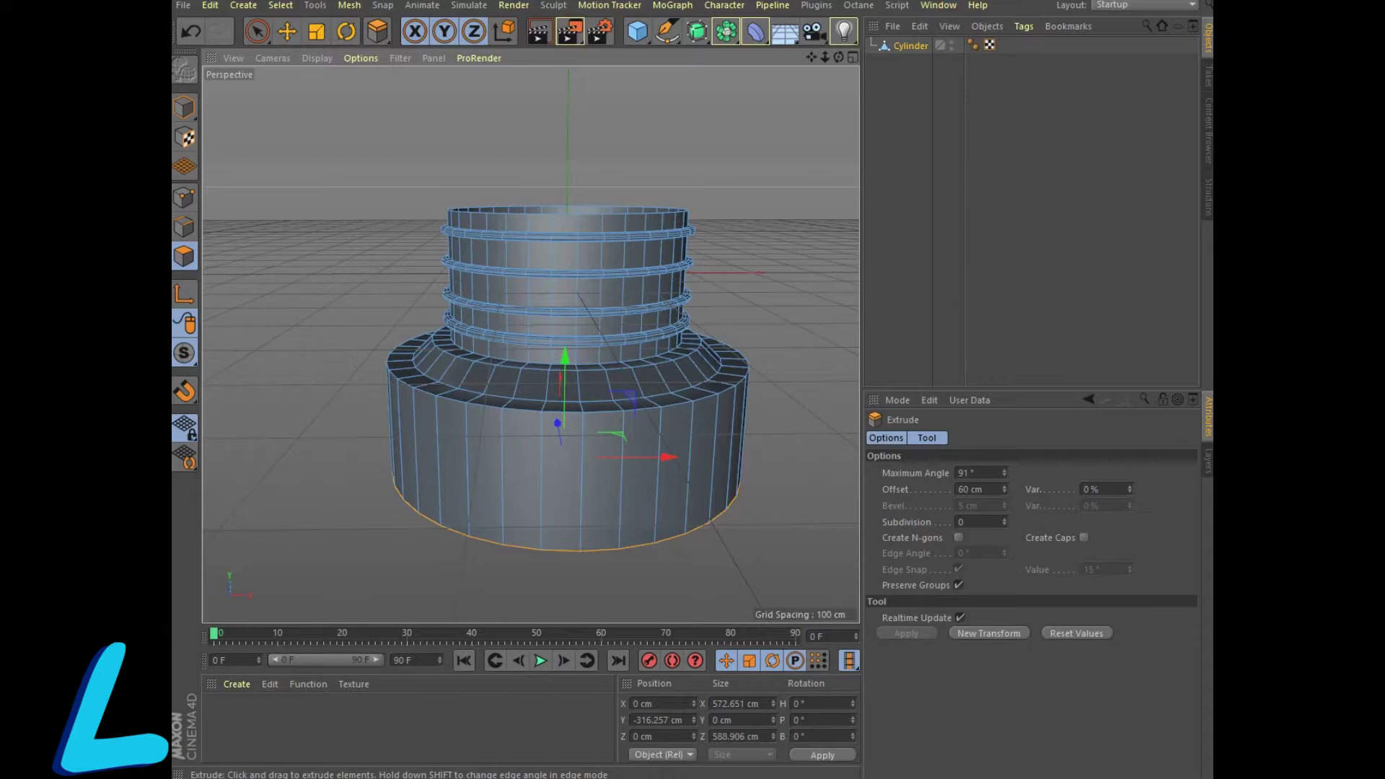
- Clear the face selection and nest the Cylinder inside a new Cloth Surface
key(e)
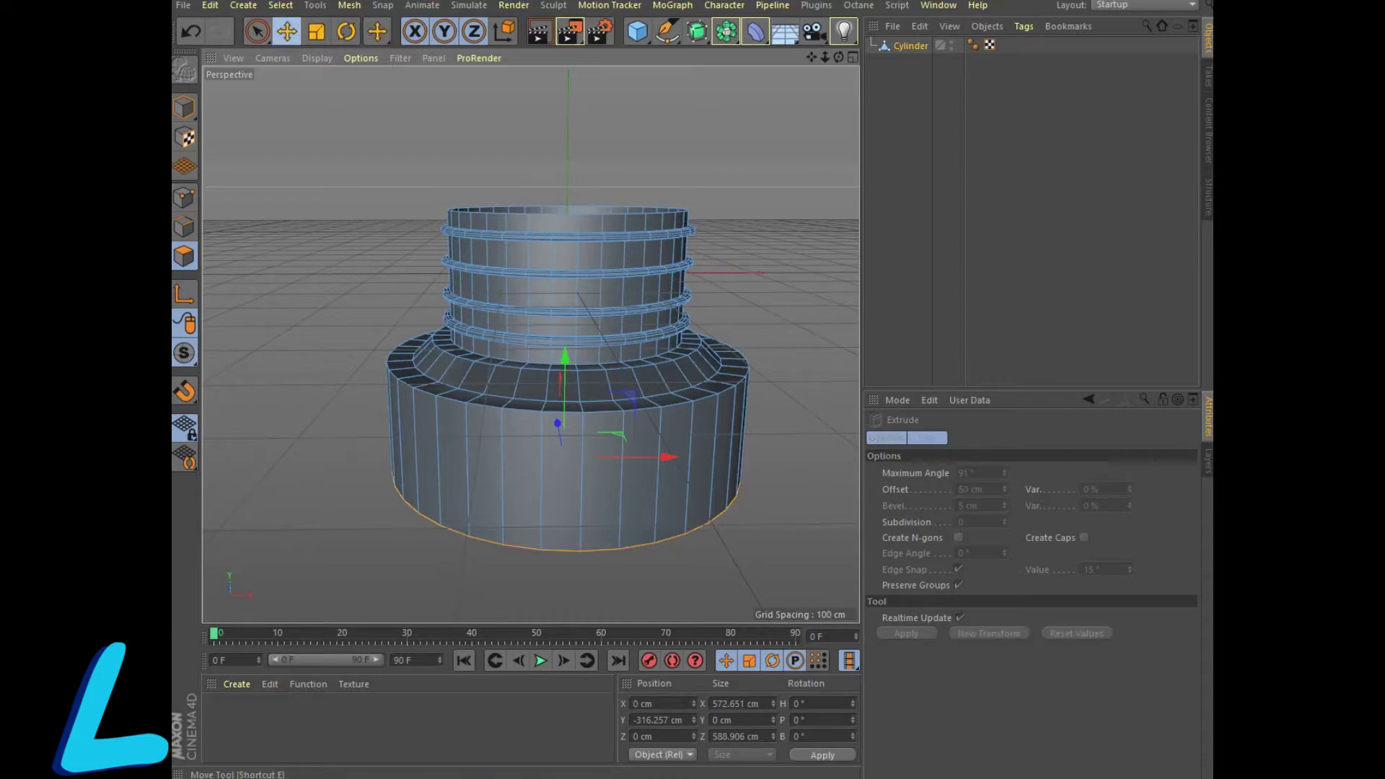
key(ctrl+shift+a)
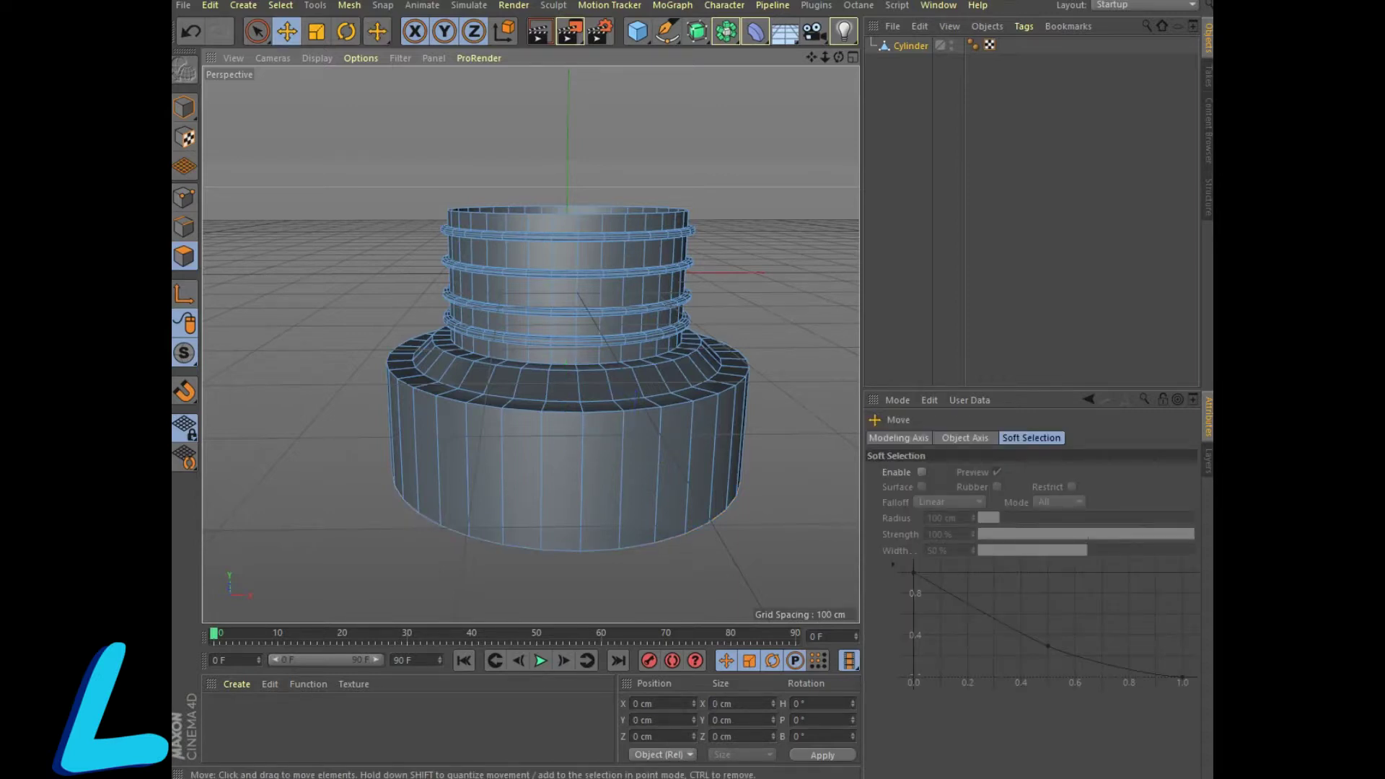
click(468, 5)
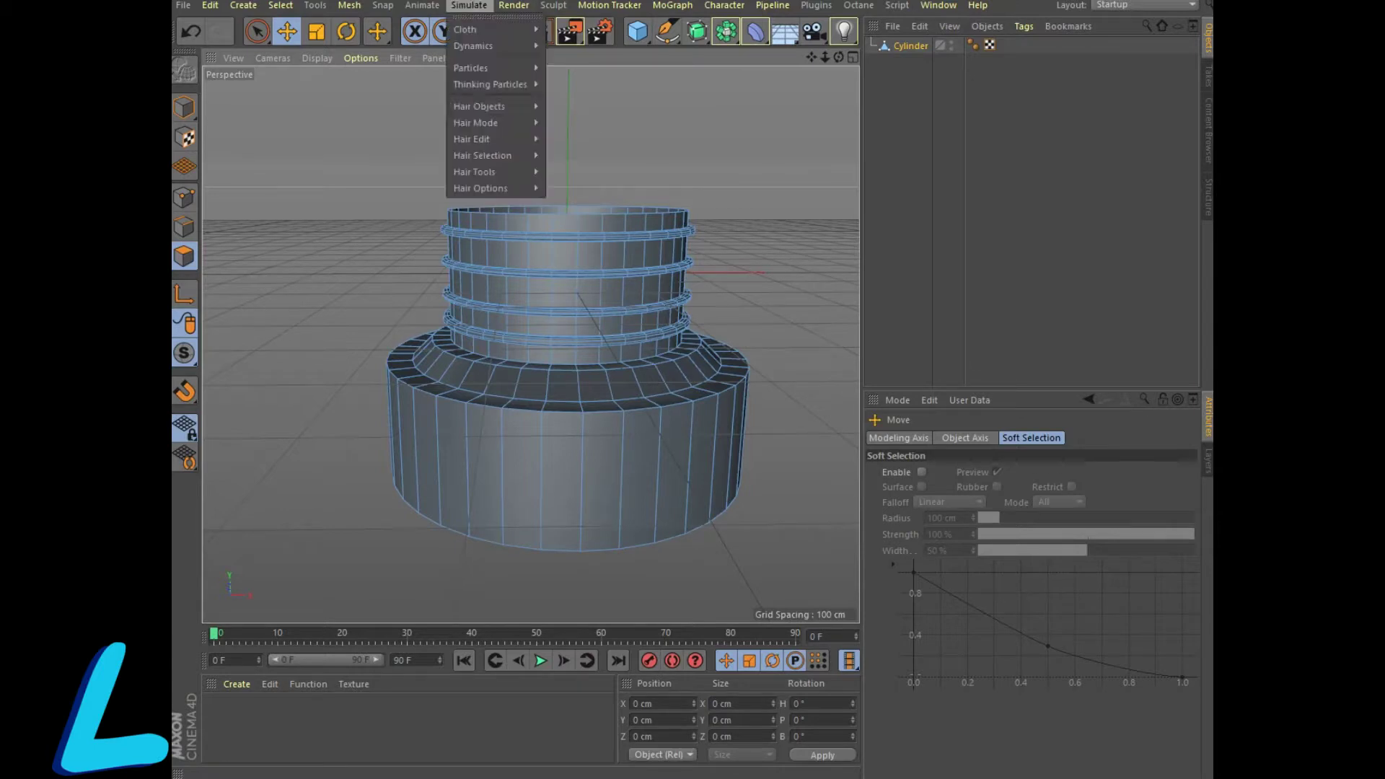
click(590, 35)
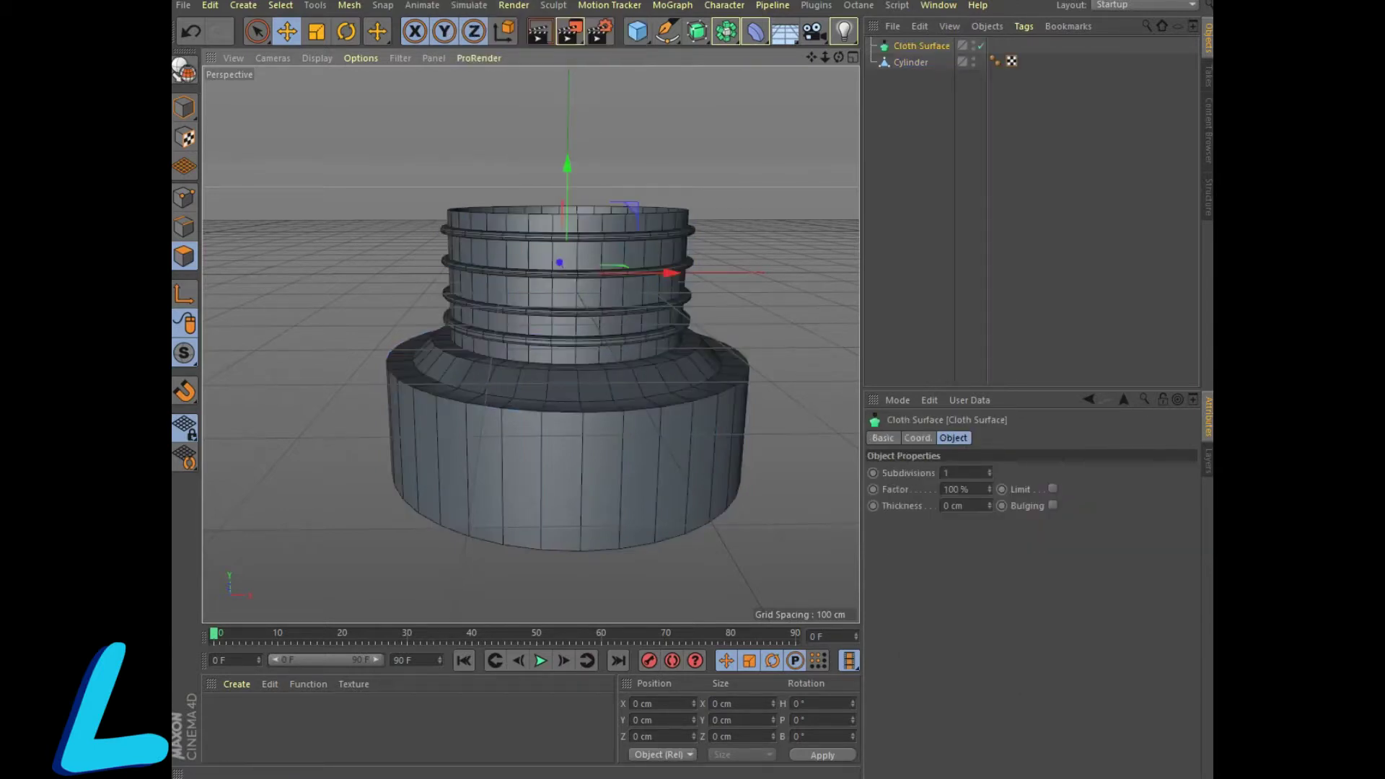
drag(910, 62, 921, 45)
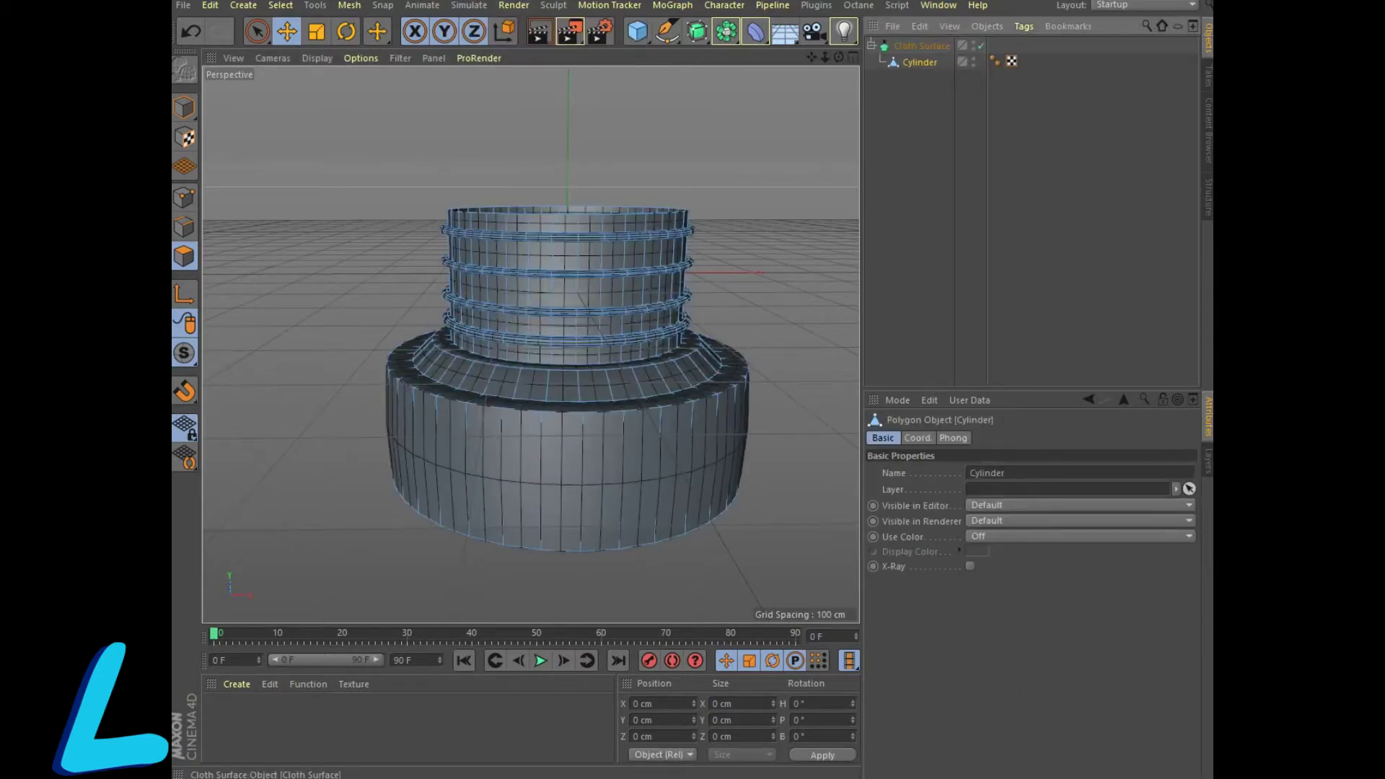
alt+drag(505, 289, 531, 345)
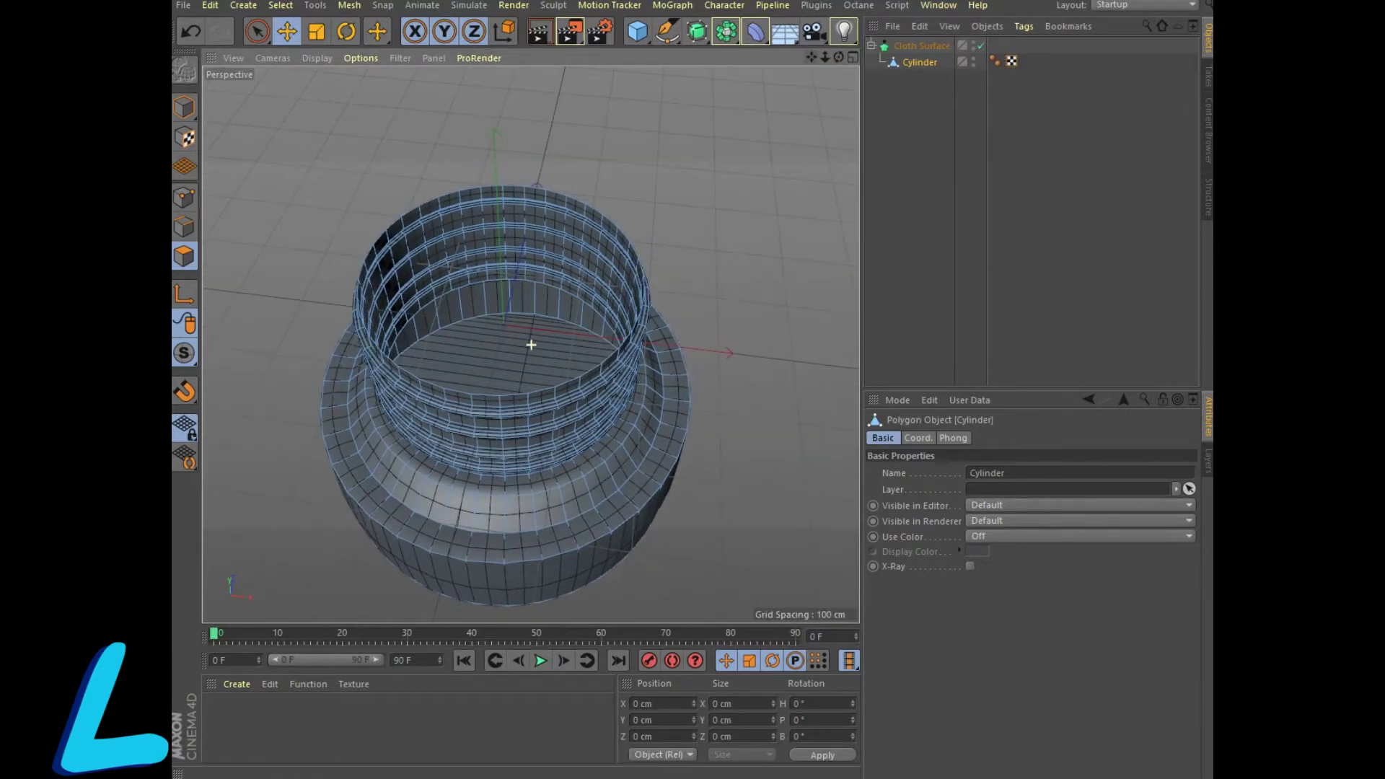
- Set the Cloth Surface thickness to 2 cm and render a preview of the thickened jar
click(921, 46)
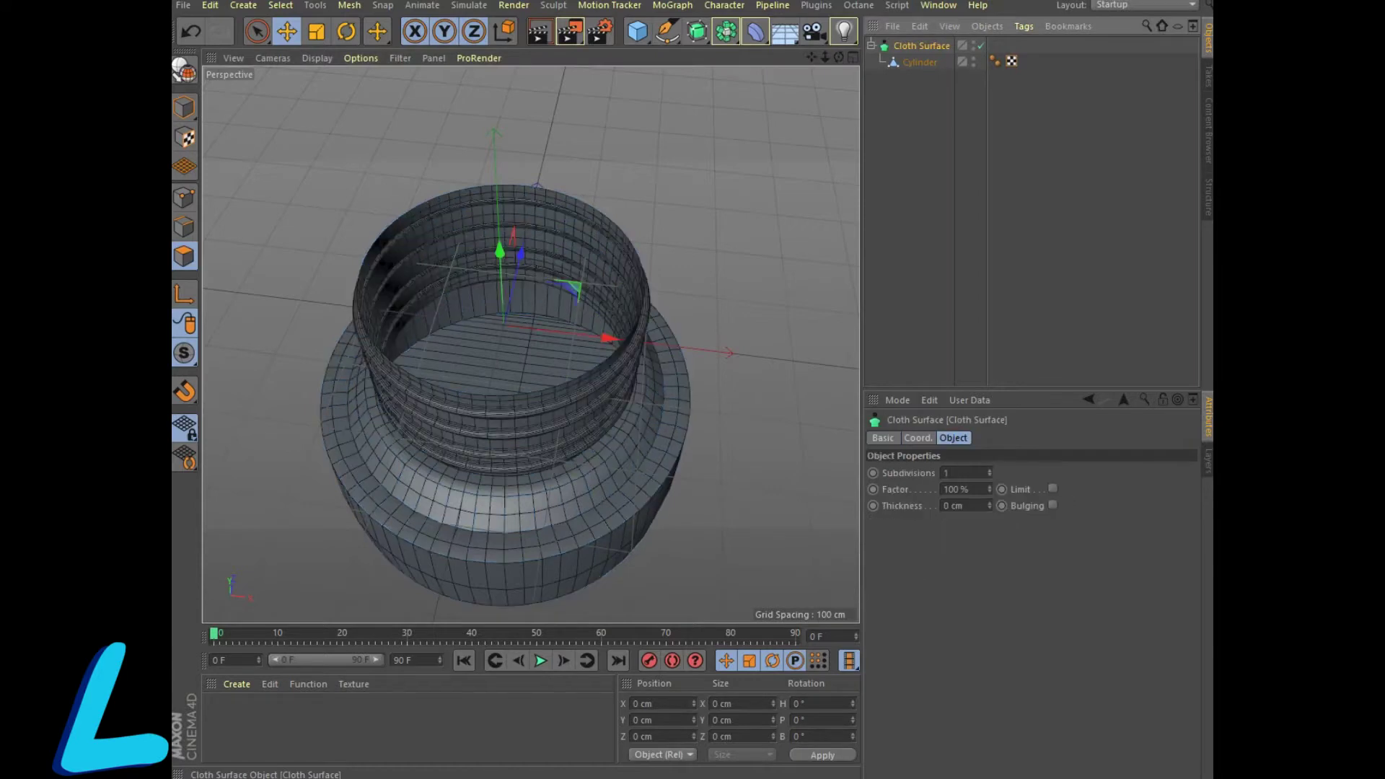
click(989, 503)
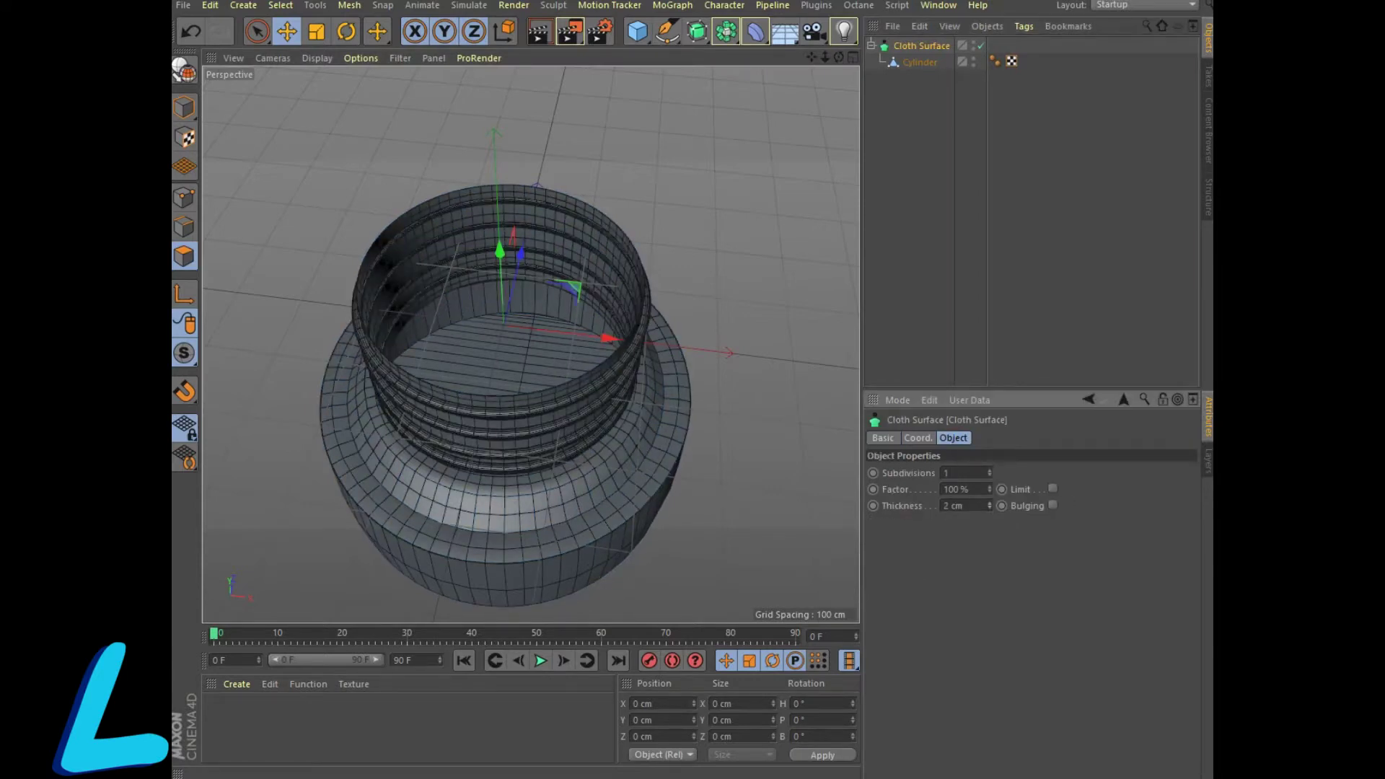
click(540, 31)
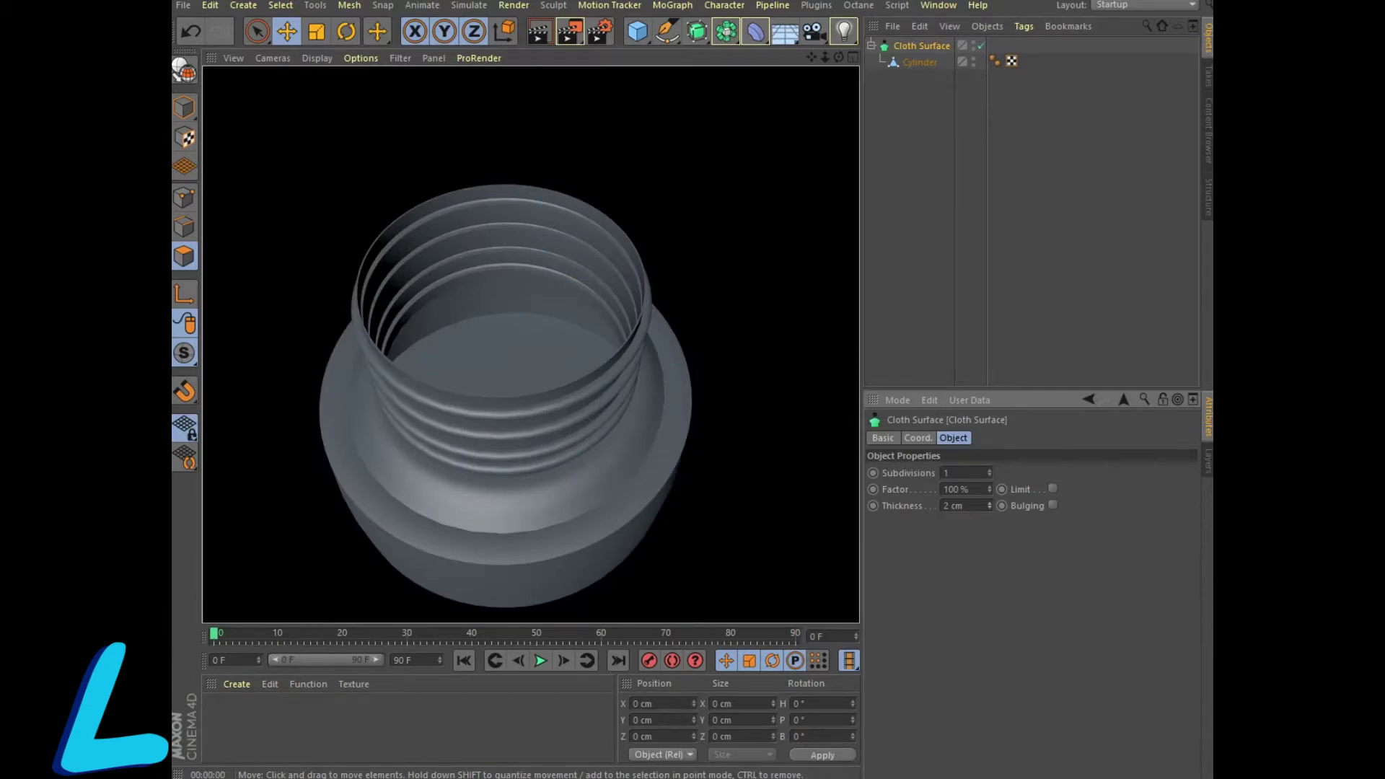
alt+drag(504, 339, 532, 343)
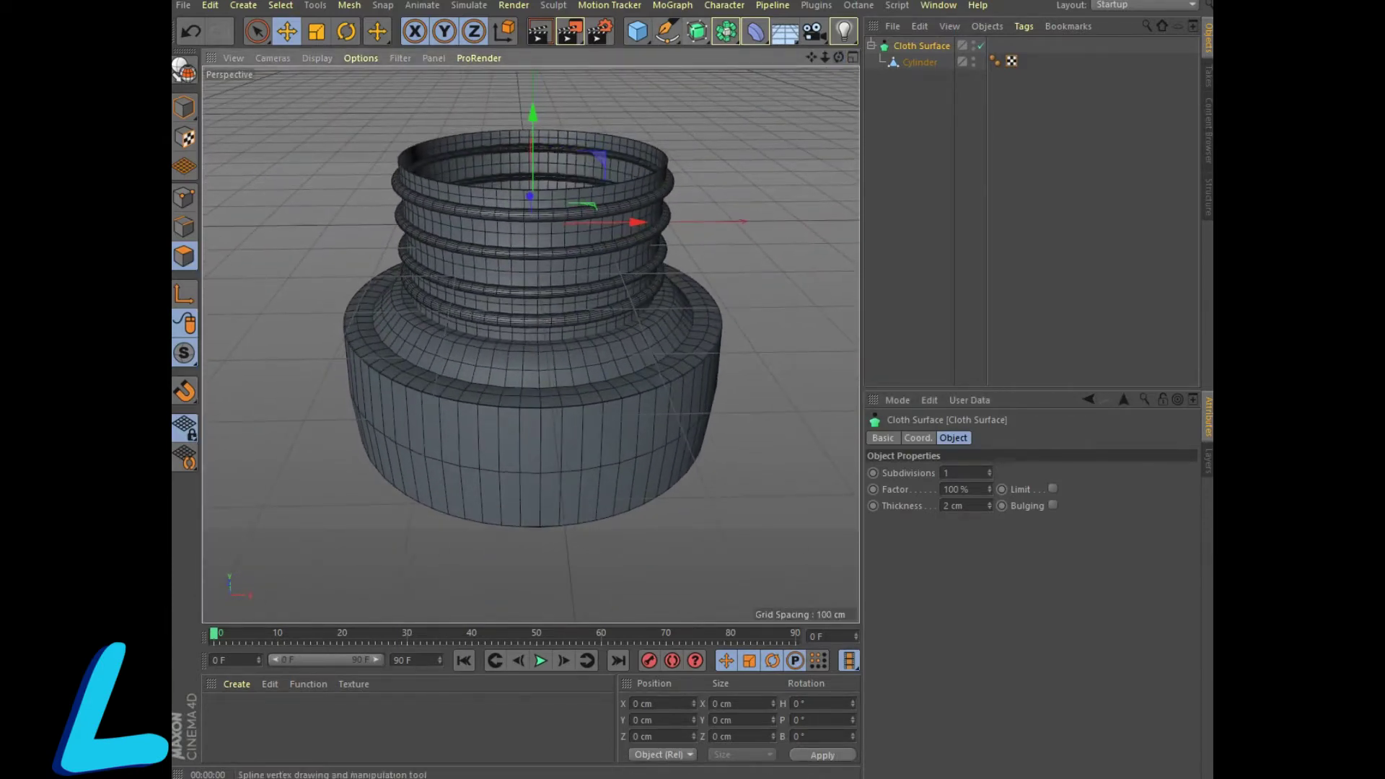
- Put the Cloth Surface under a new Subdivision Surface and render a preview of the smoothed jar
drag(696, 31, 750, 53)
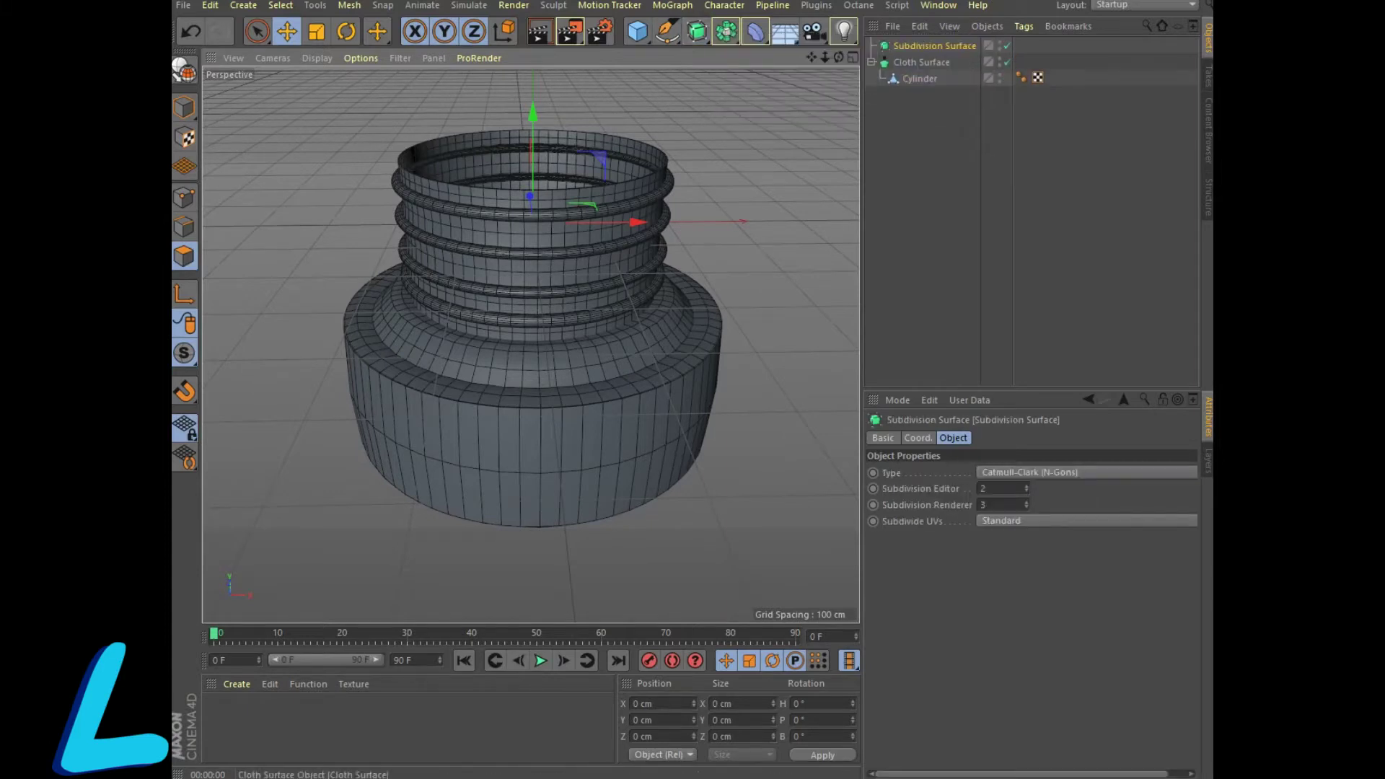
drag(922, 63, 932, 46)
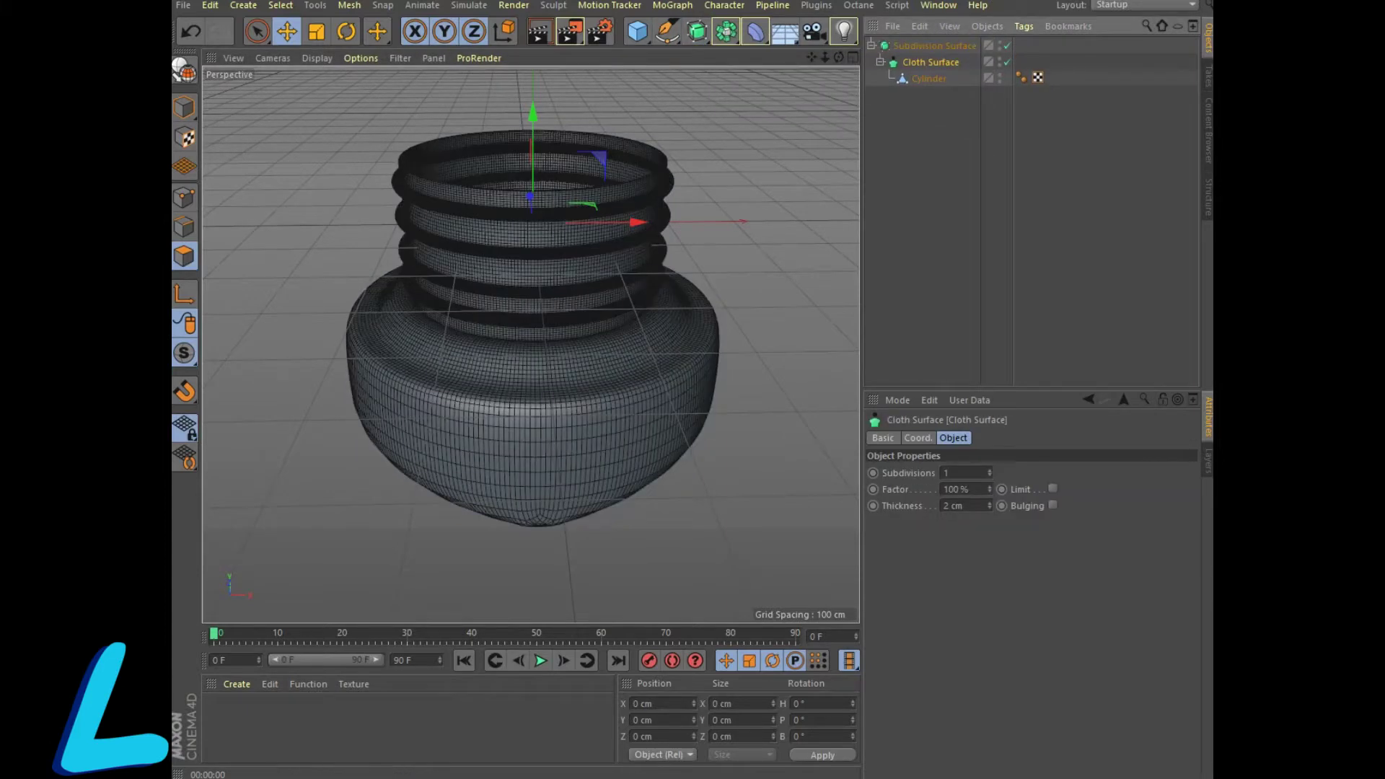
click(539, 31)
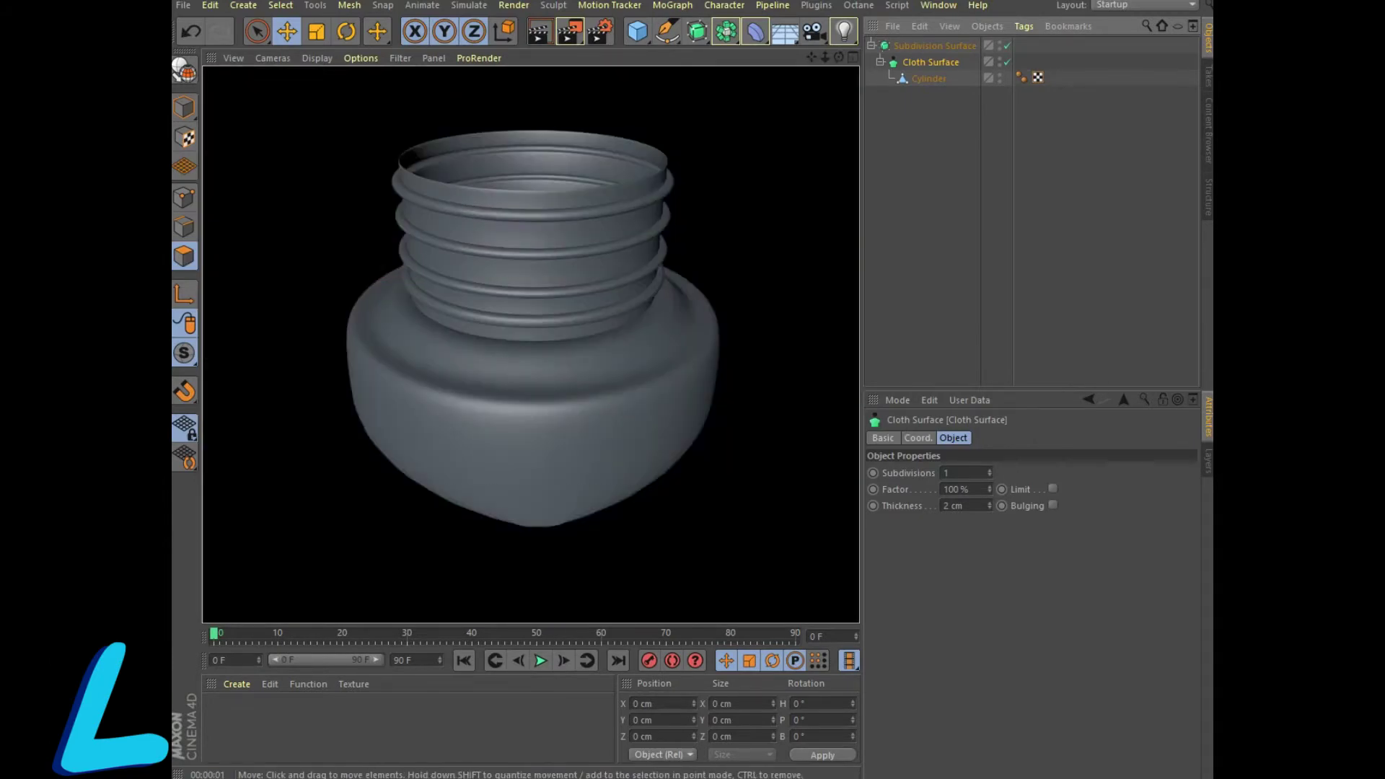
alt+drag(498, 343, 531, 344)
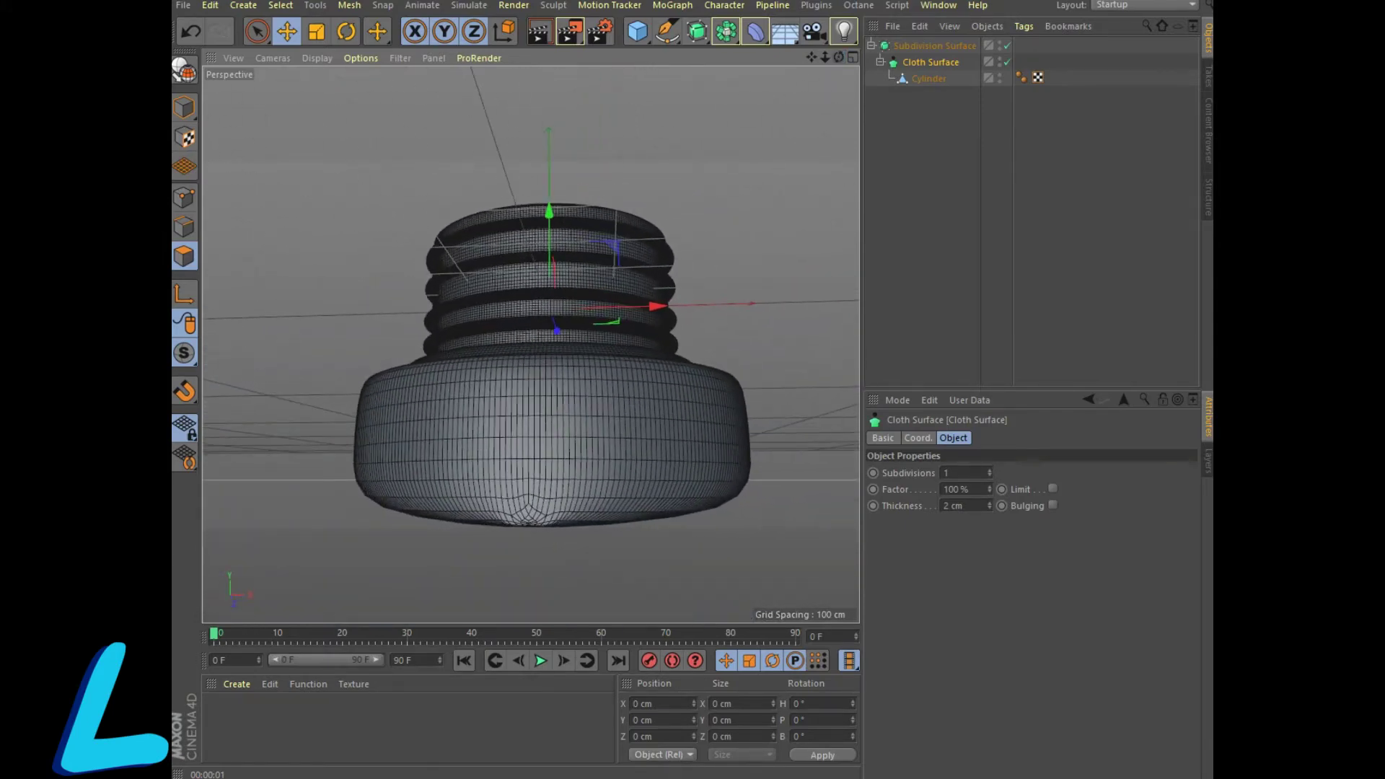
- Try a 1 cm Cloth Surface thickness, then restore it to 2 cm
text(1)
key(Return)
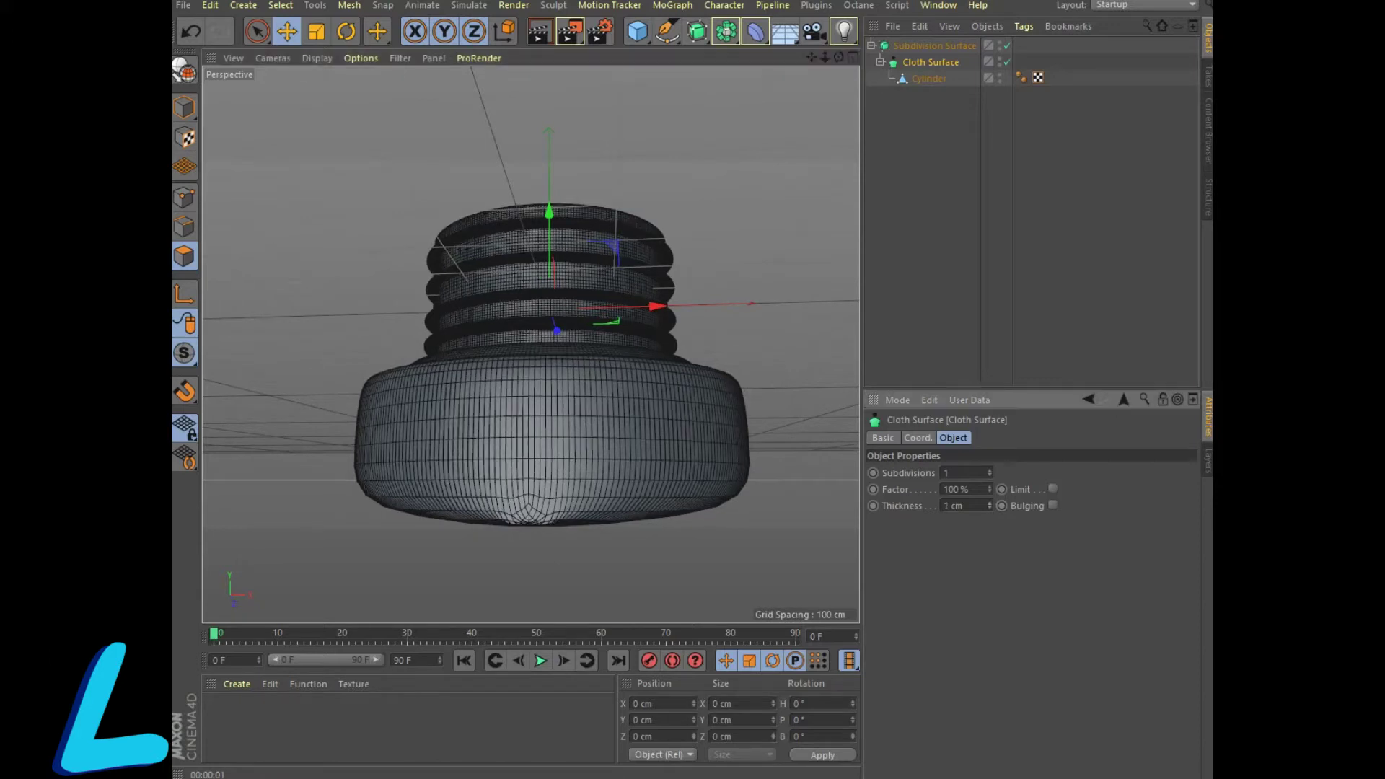
text(2)
key(Return)
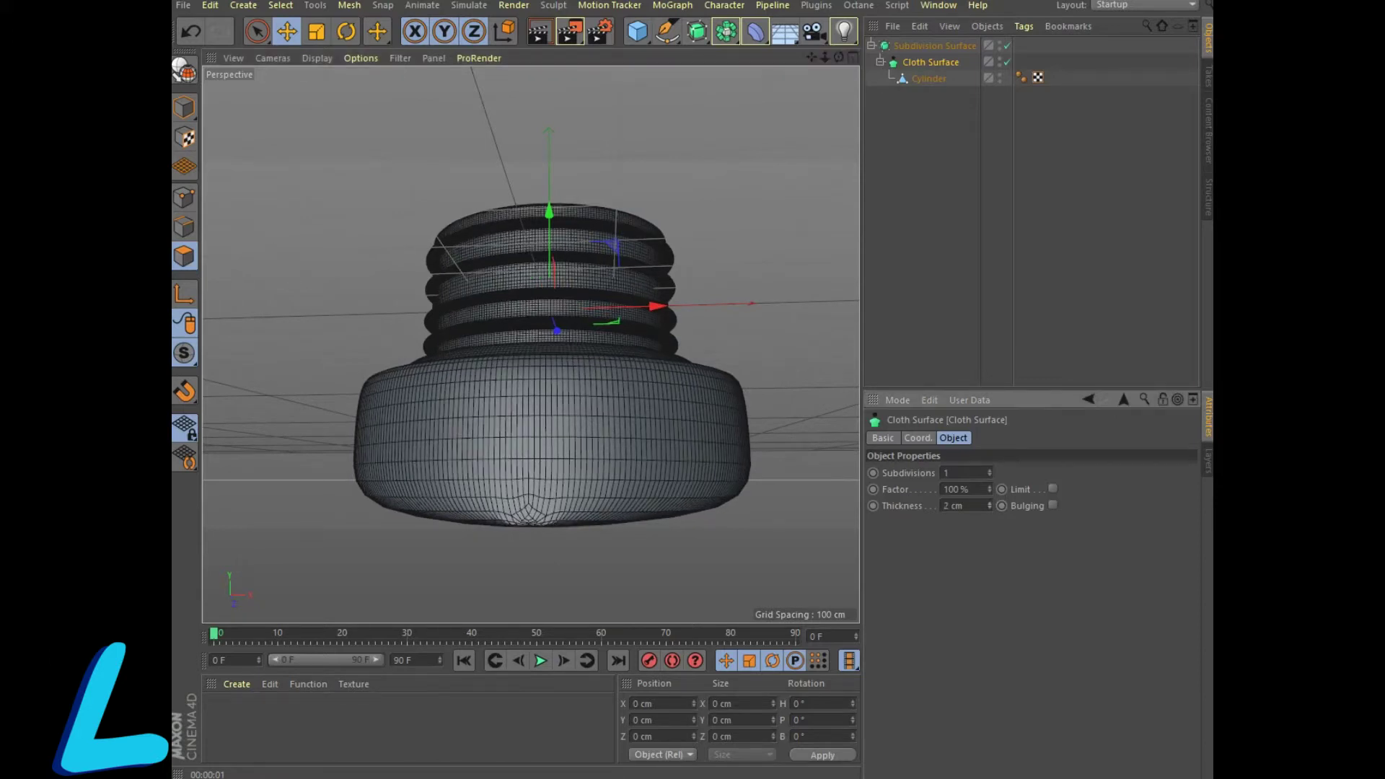
- Give the Subdivision Surface 3 editor and 2 render subdivisions, then inspect the jar
click(934, 45)
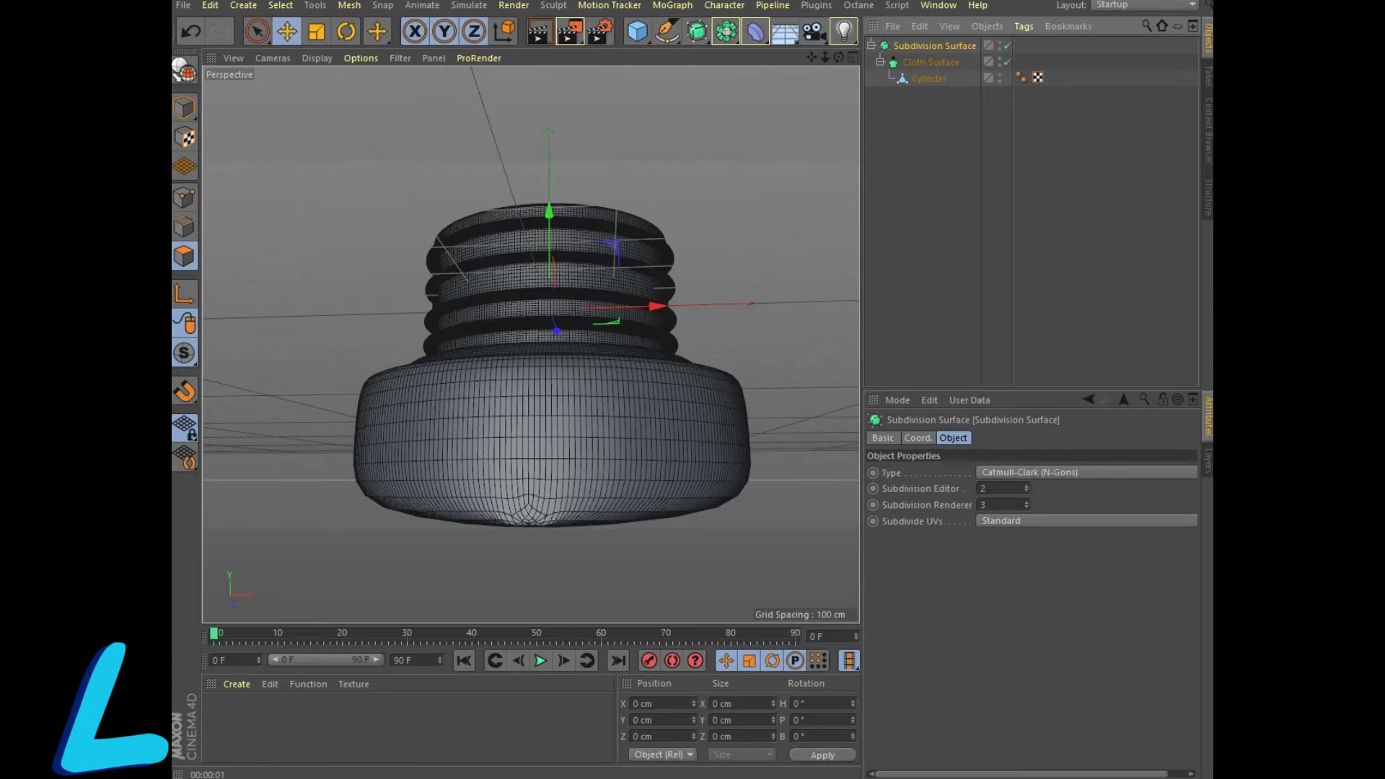
text(2)
key(Return)
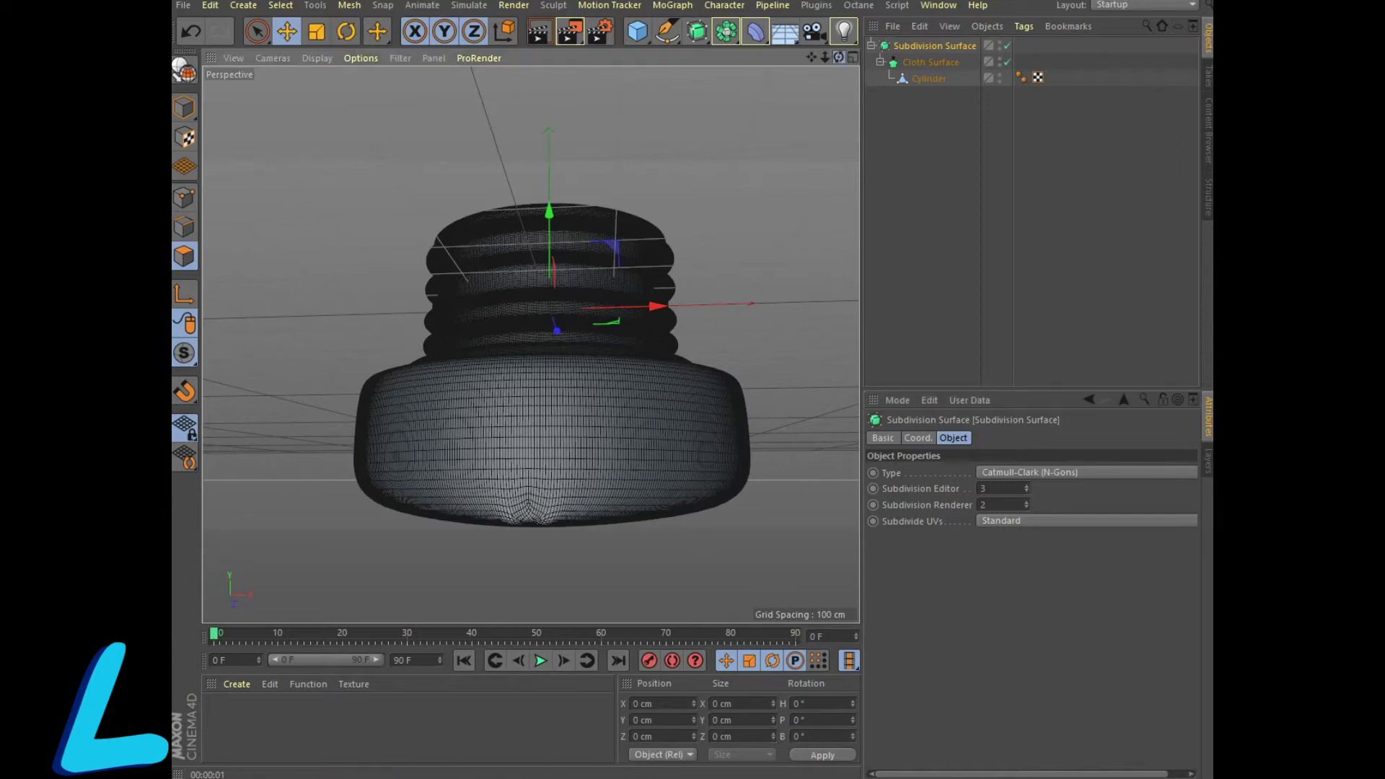
drag(838, 57, 793, 94)
alt+drag(531, 344, 531, 344)
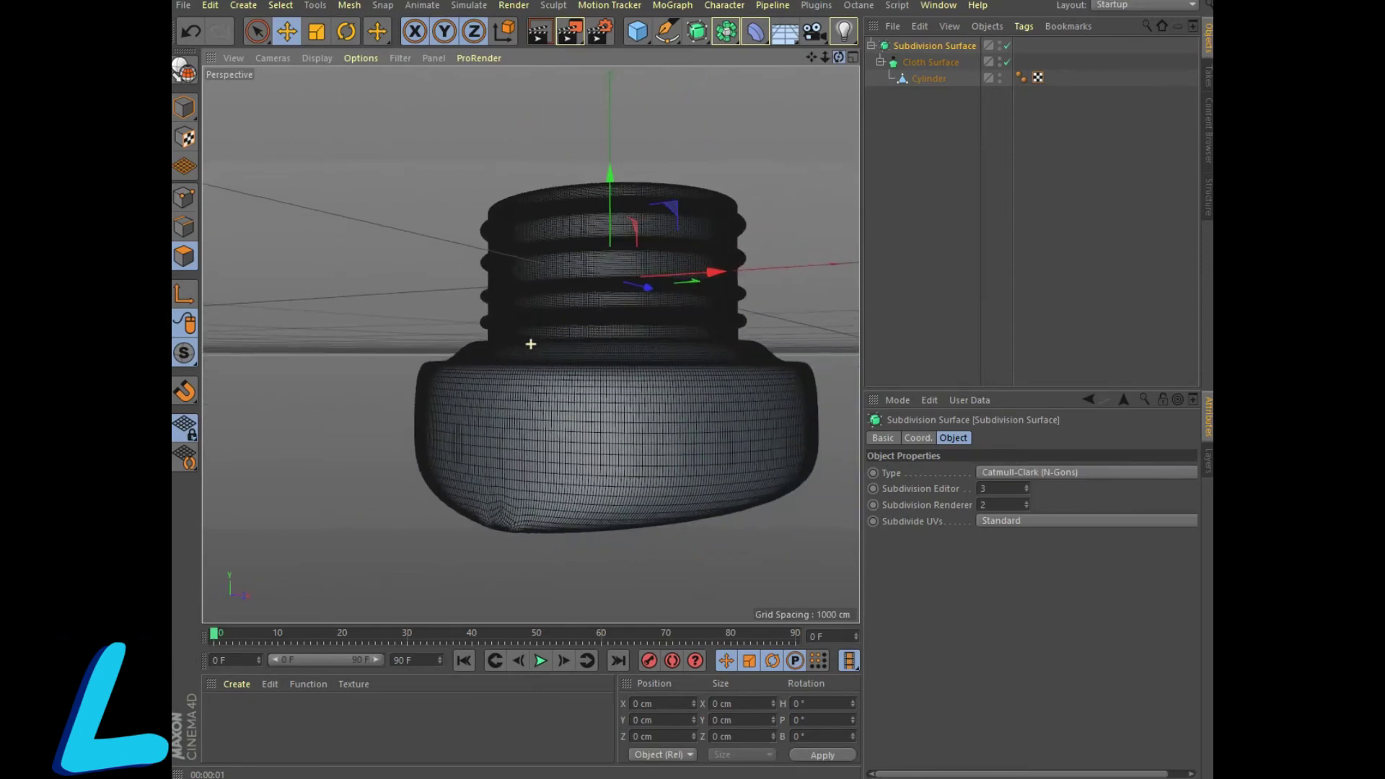
- Render the jar, then re-render it from above looking into its opening
key(ctrl+r)
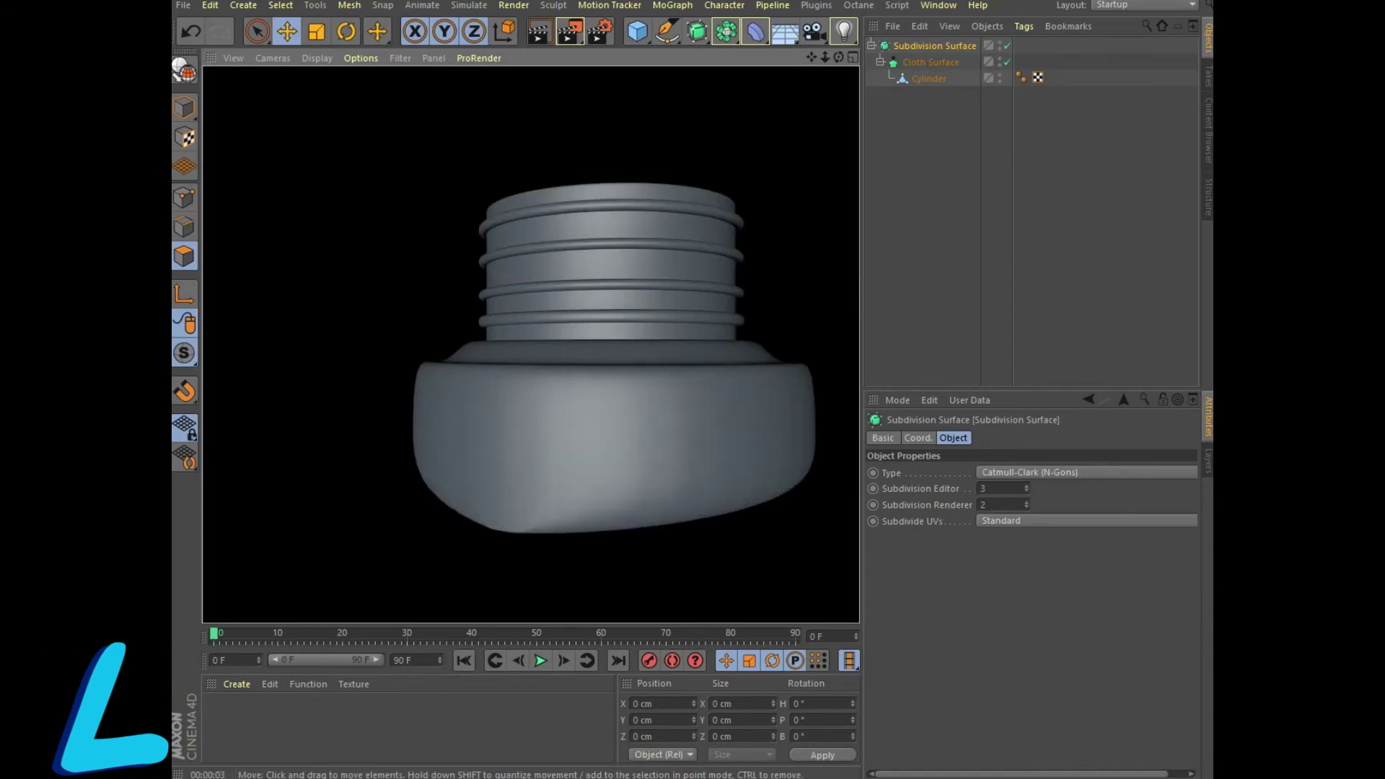
alt+drag(531, 345, 531, 345)
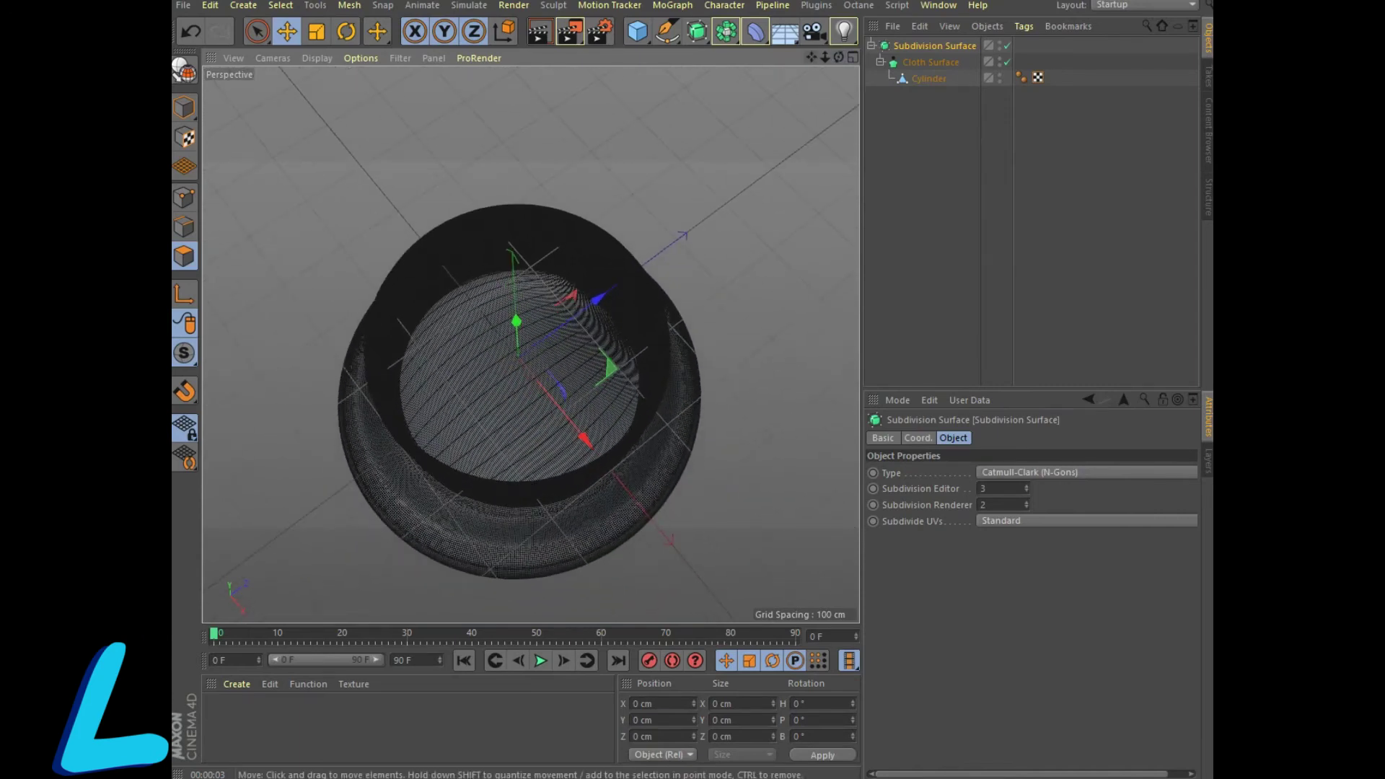
click(540, 31)
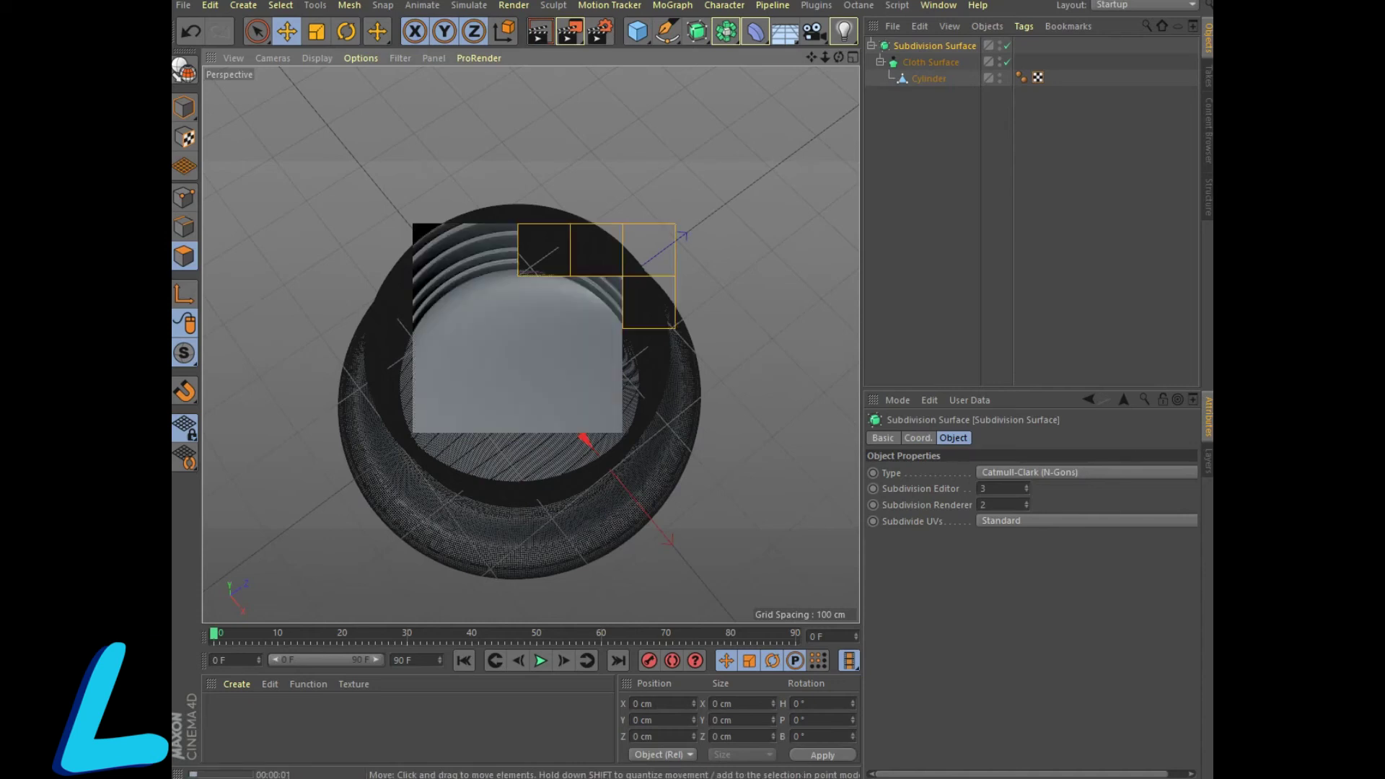